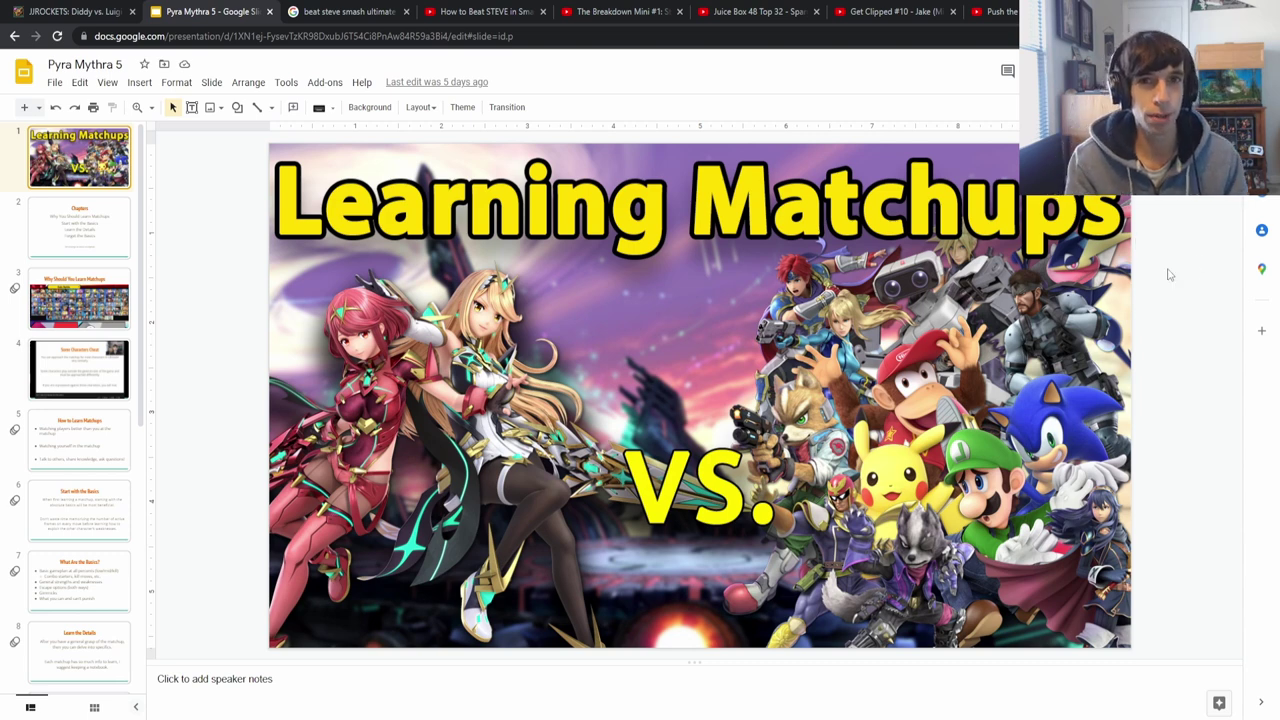
Step: Look at the Next Time closing slide, then return to the Learning Matchups title slide
scroll(156, 474, "down", 4)
scroll(150, 480, "down", 1)
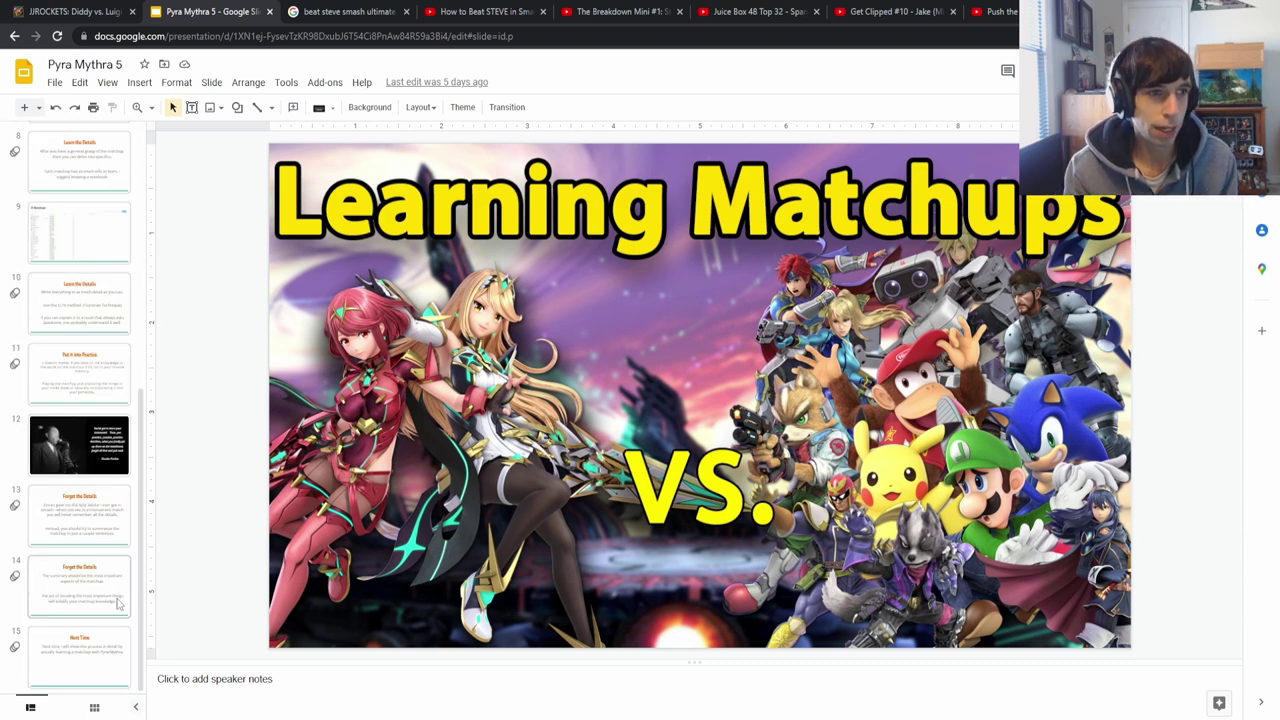
left_click(120, 632)
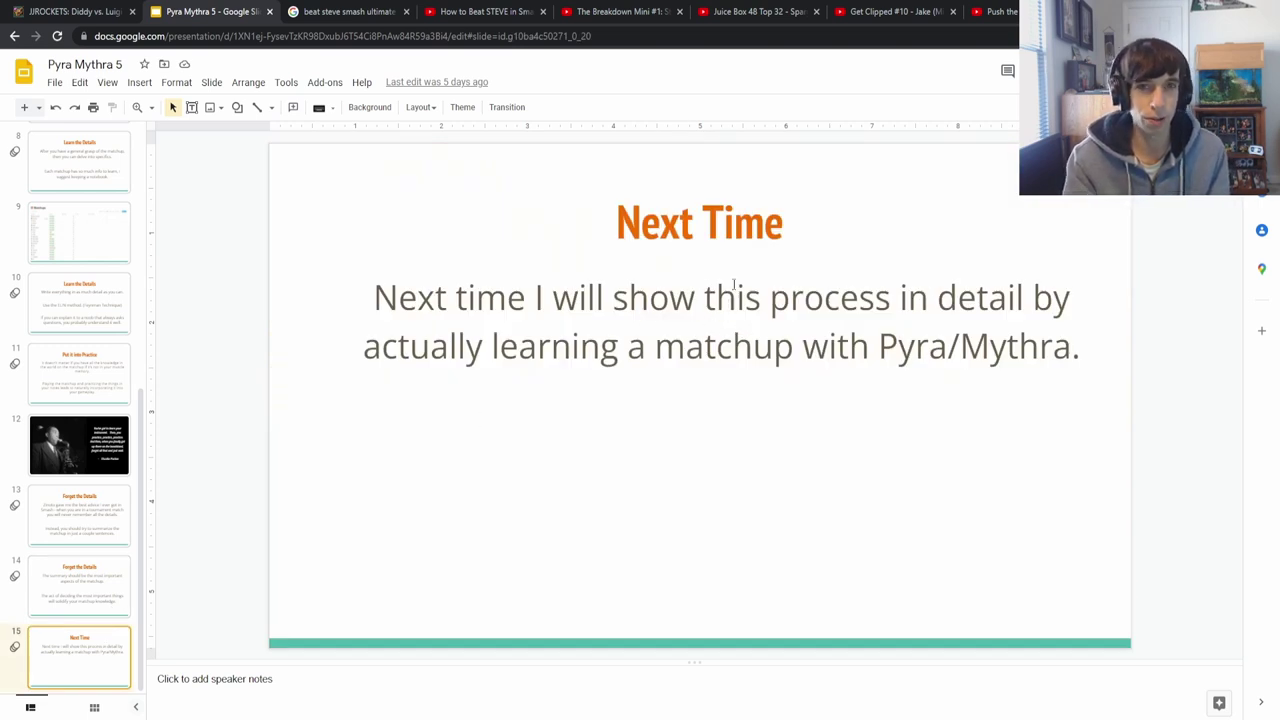
scroll(120, 256, "up", 8)
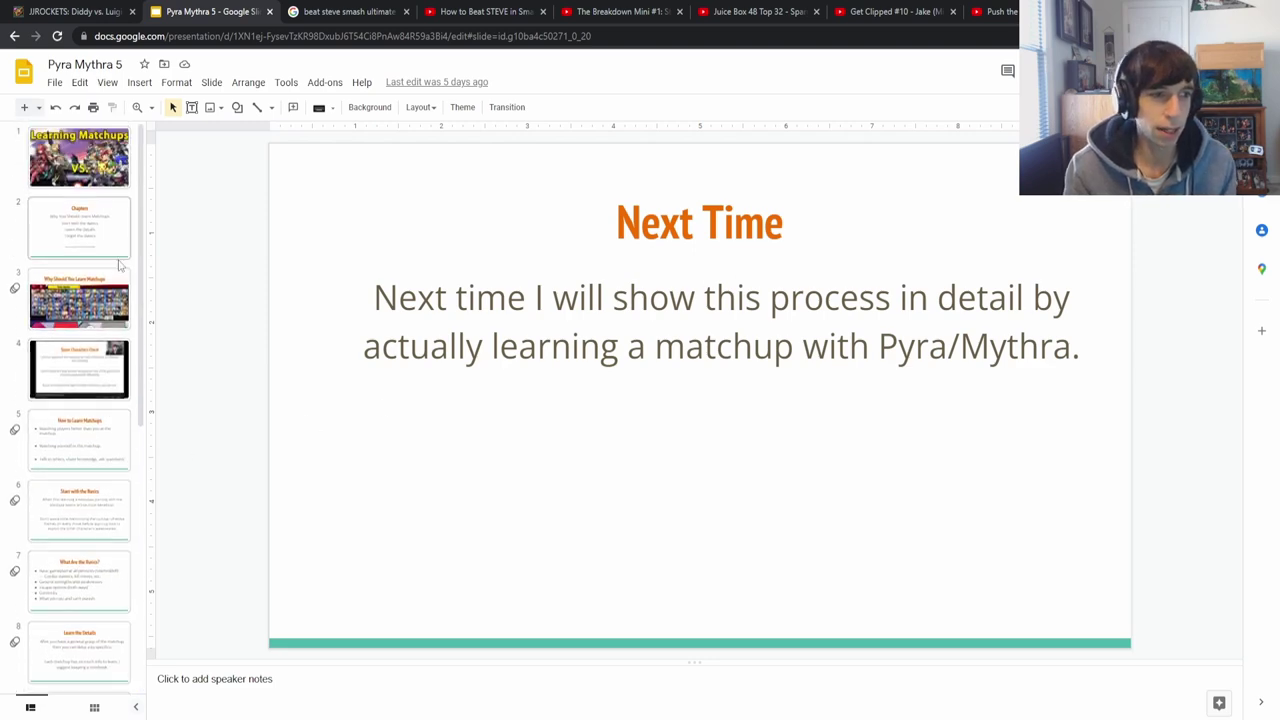
left_click(120, 184)
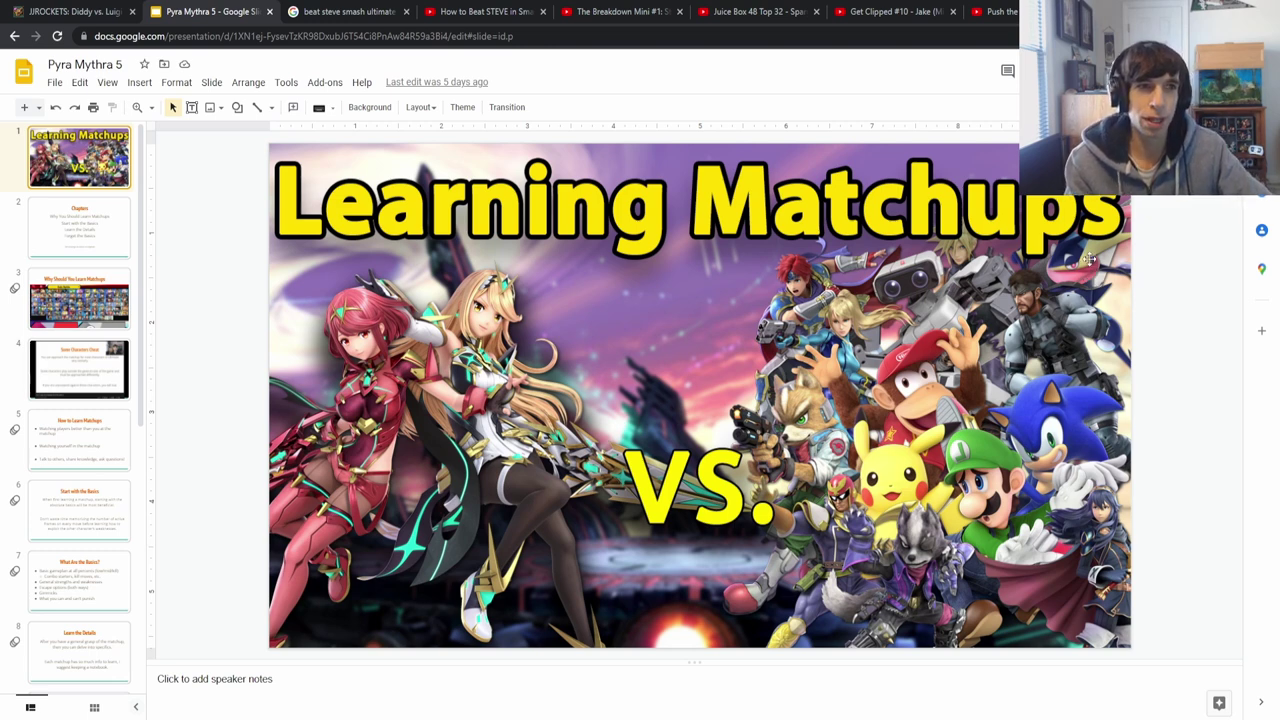
Step: Review the first How to Learn Matchups bullet, then bring up the Juice Box 48 Top 32 video
left_click(85, 440)
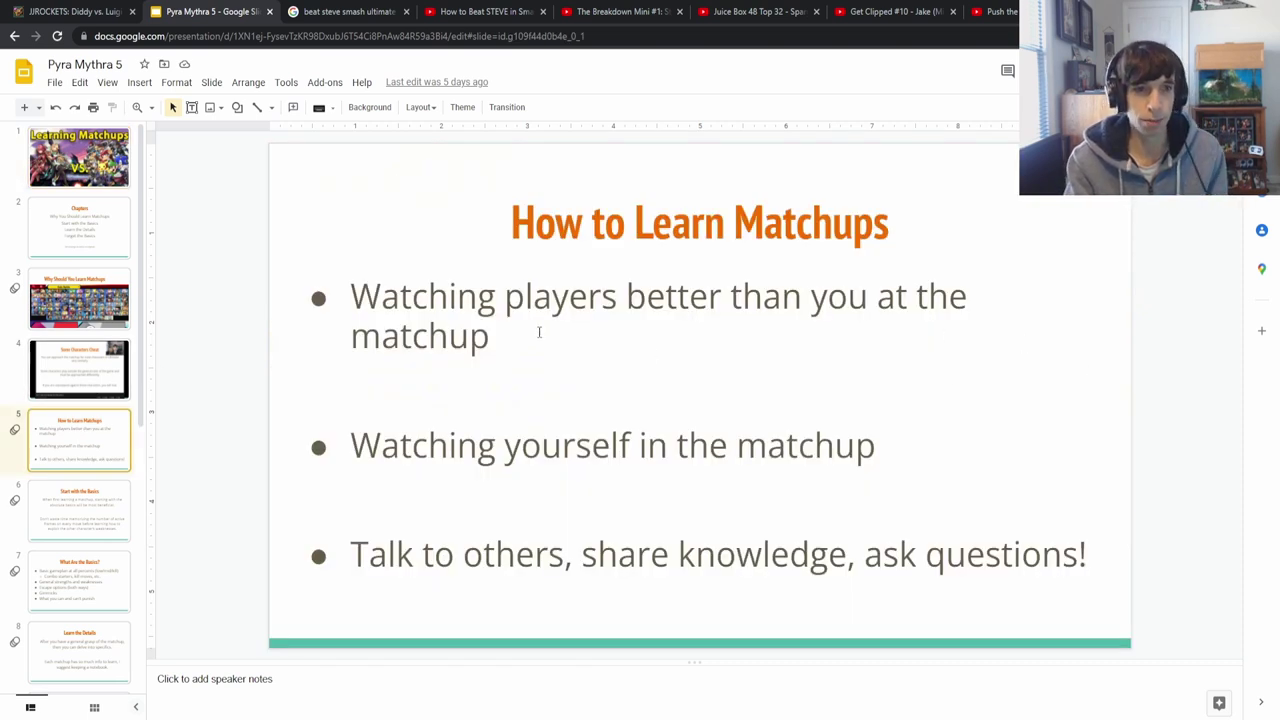
left_click_drag(500, 330, 372, 296)
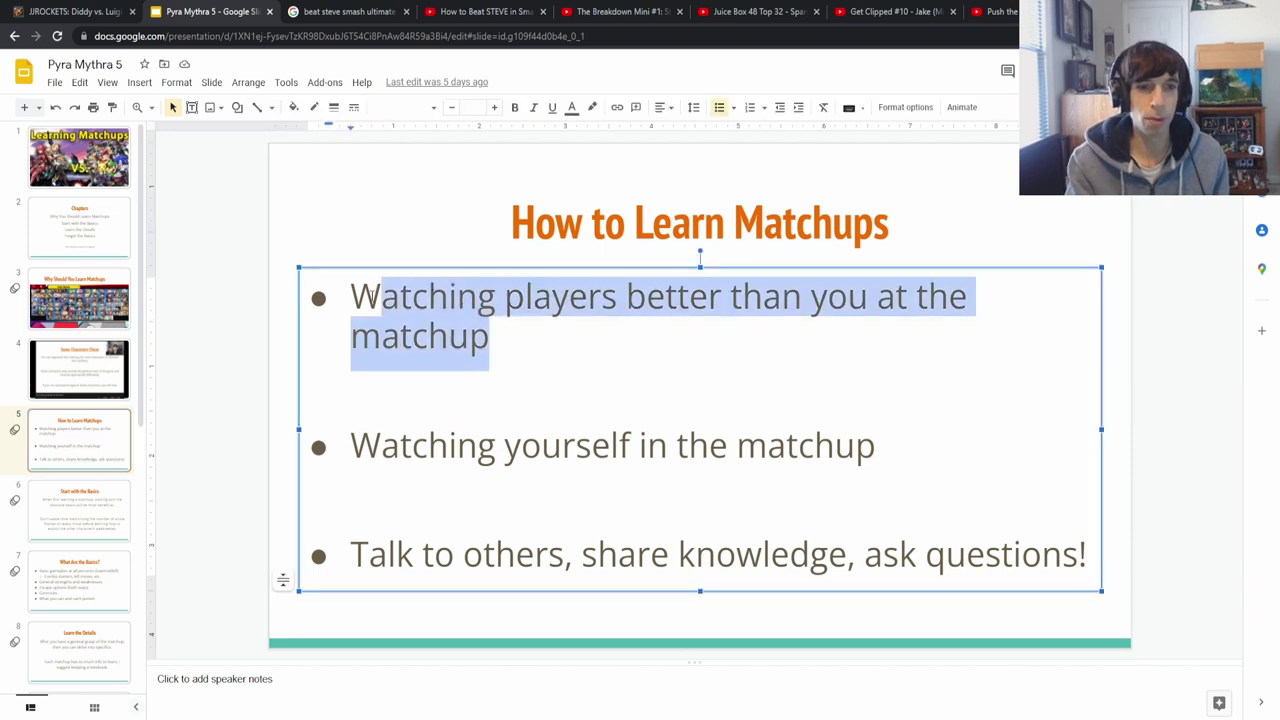
left_click(710, 398)
left_click(1195, 333)
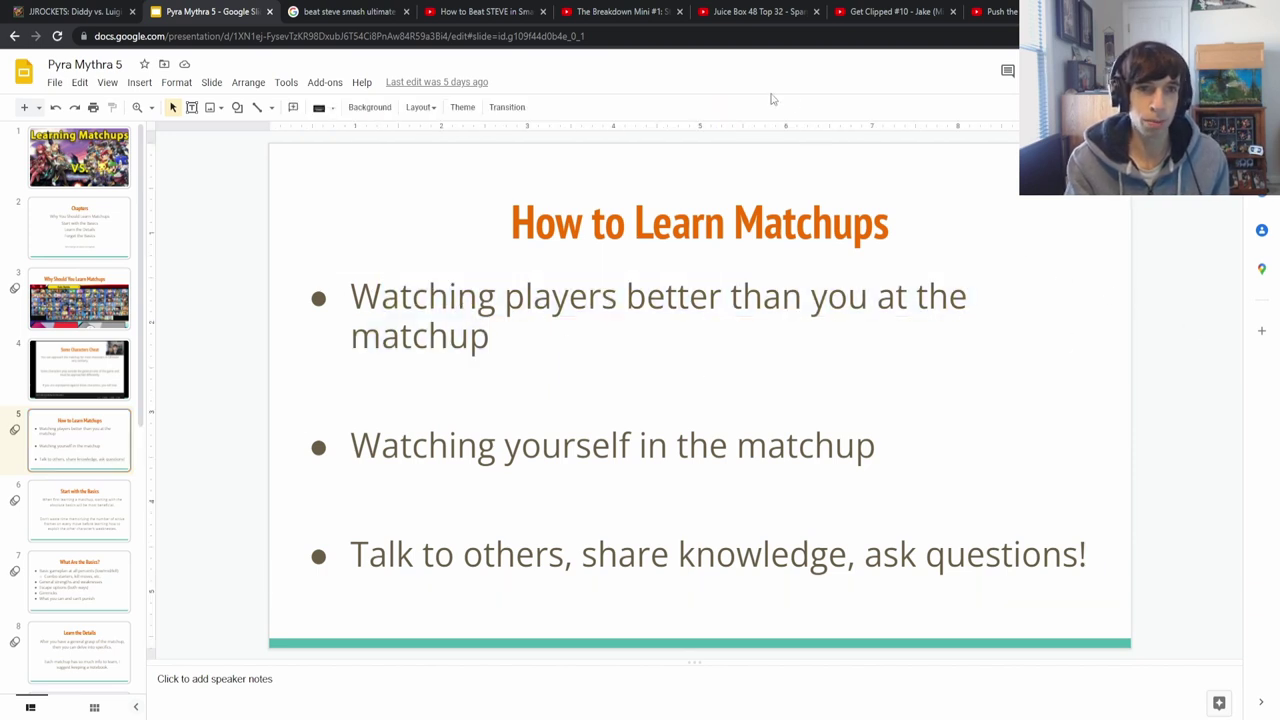
left_click(766, 12)
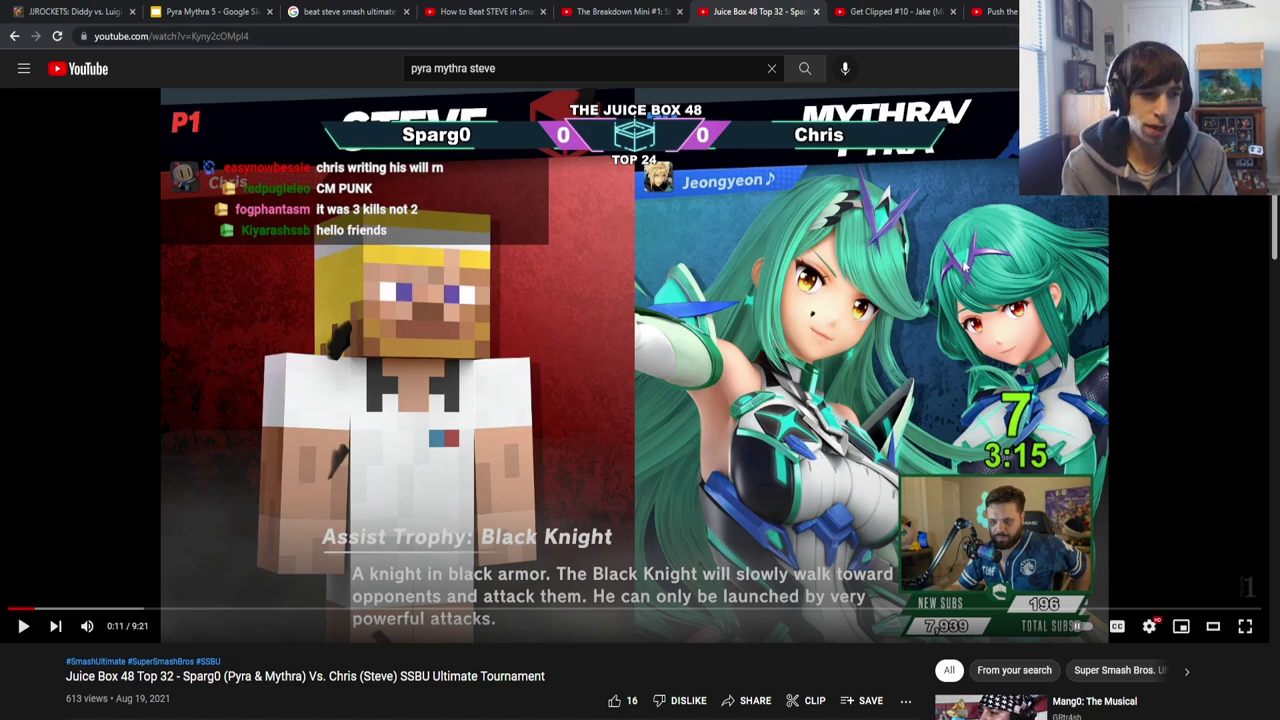
Step: Glance at Get Clipped #10, then switch to the Push the Limit 12 DM vs. 808 video
left_click(893, 14)
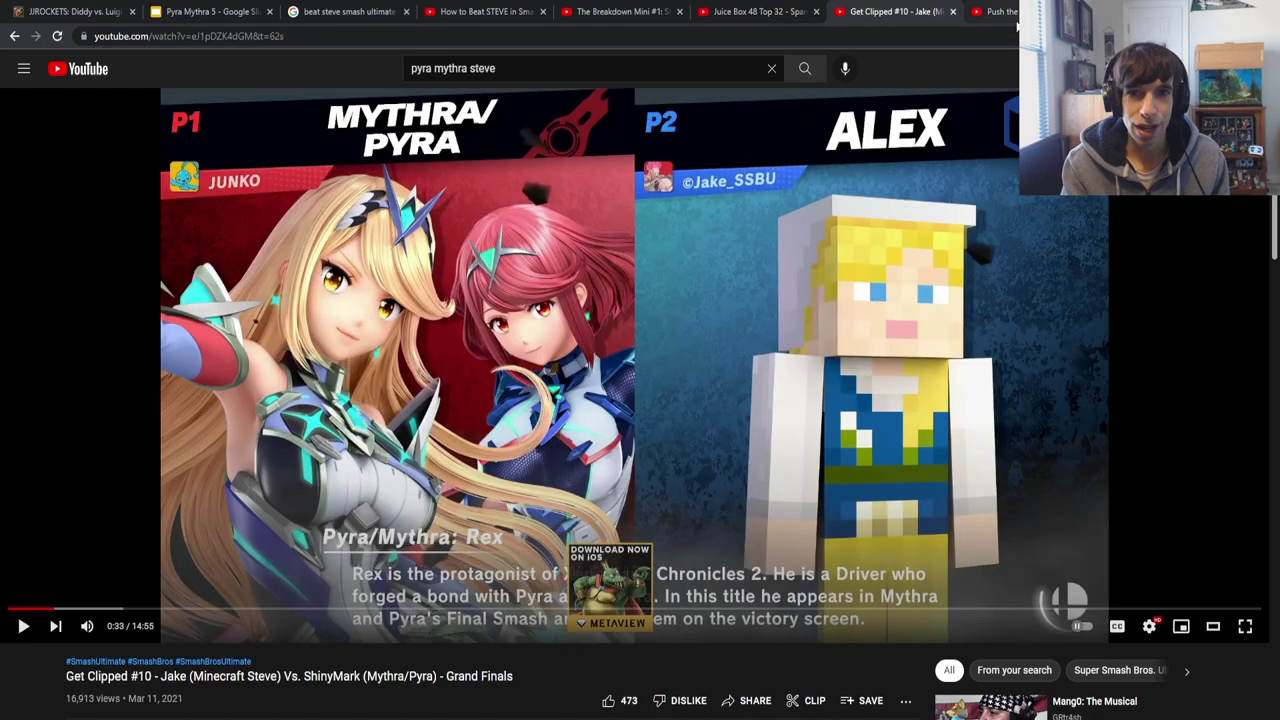
left_click(1005, 12)
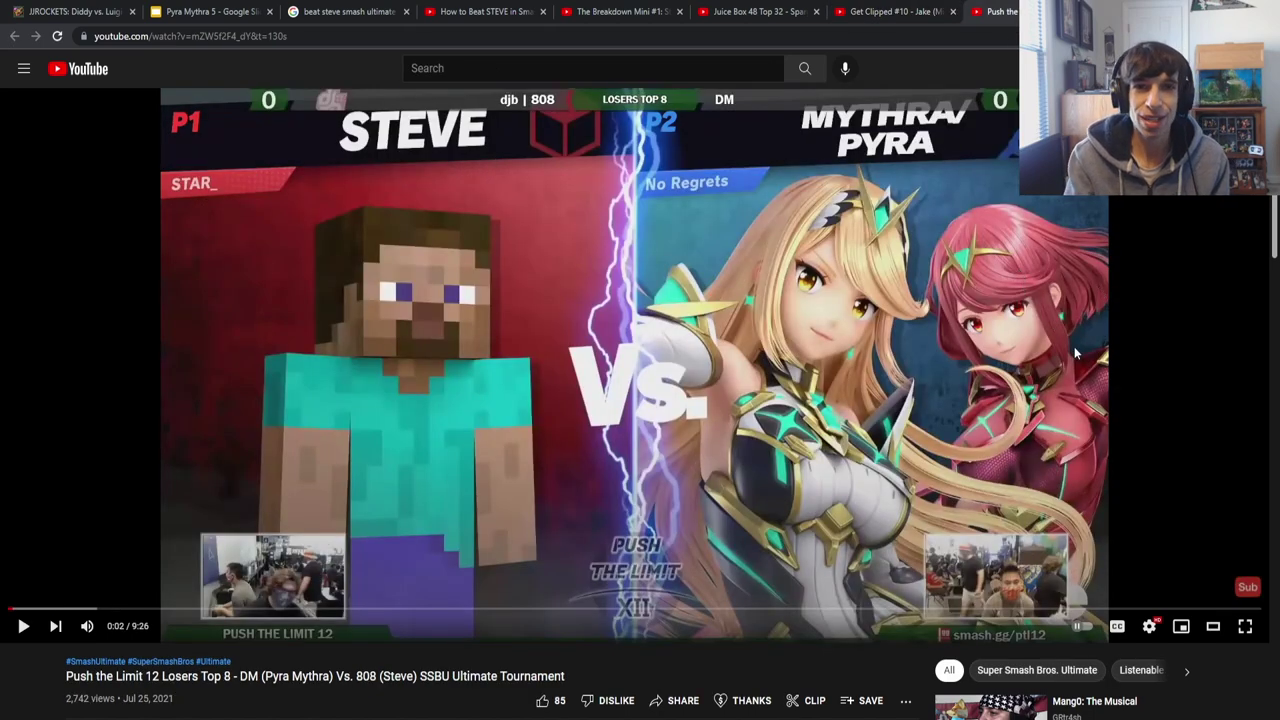
Step: Highlight the How to Learn Matchups bullets in turn: better players, watching yourself, talking to others
left_click(212, 11)
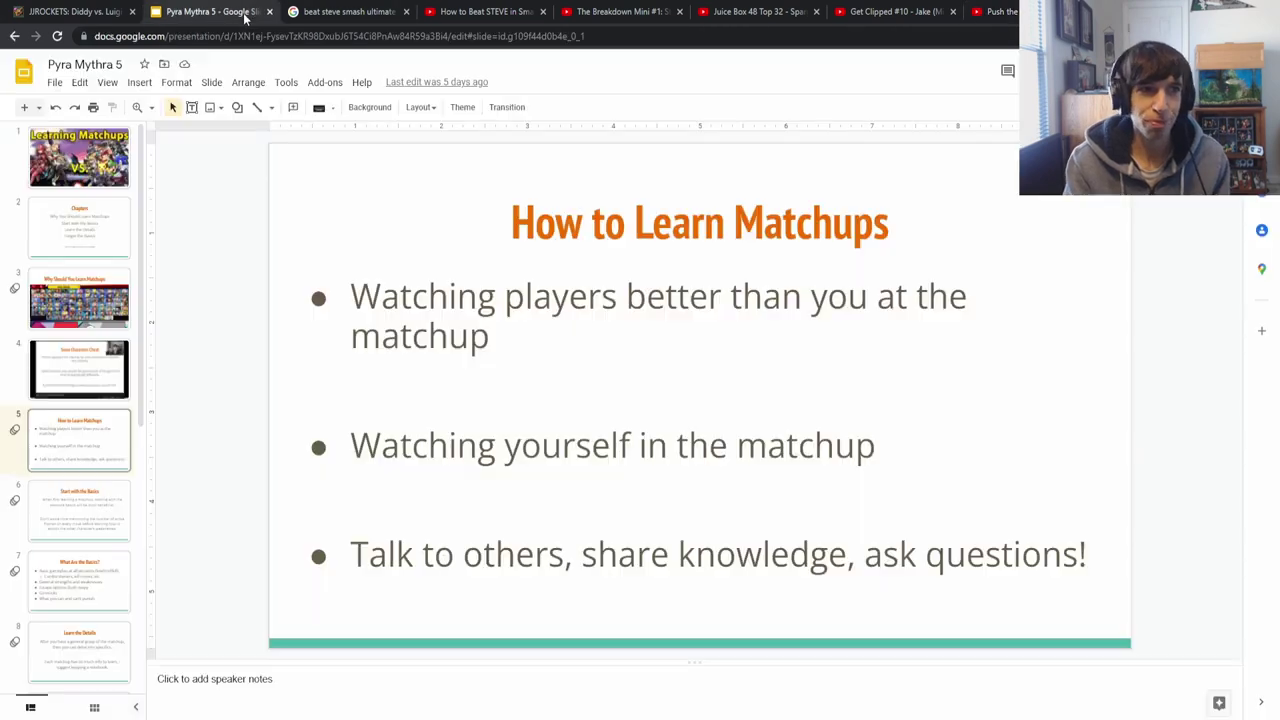
triple_click(456, 336)
left_click(549, 334)
left_click_drag(914, 440, 350, 447)
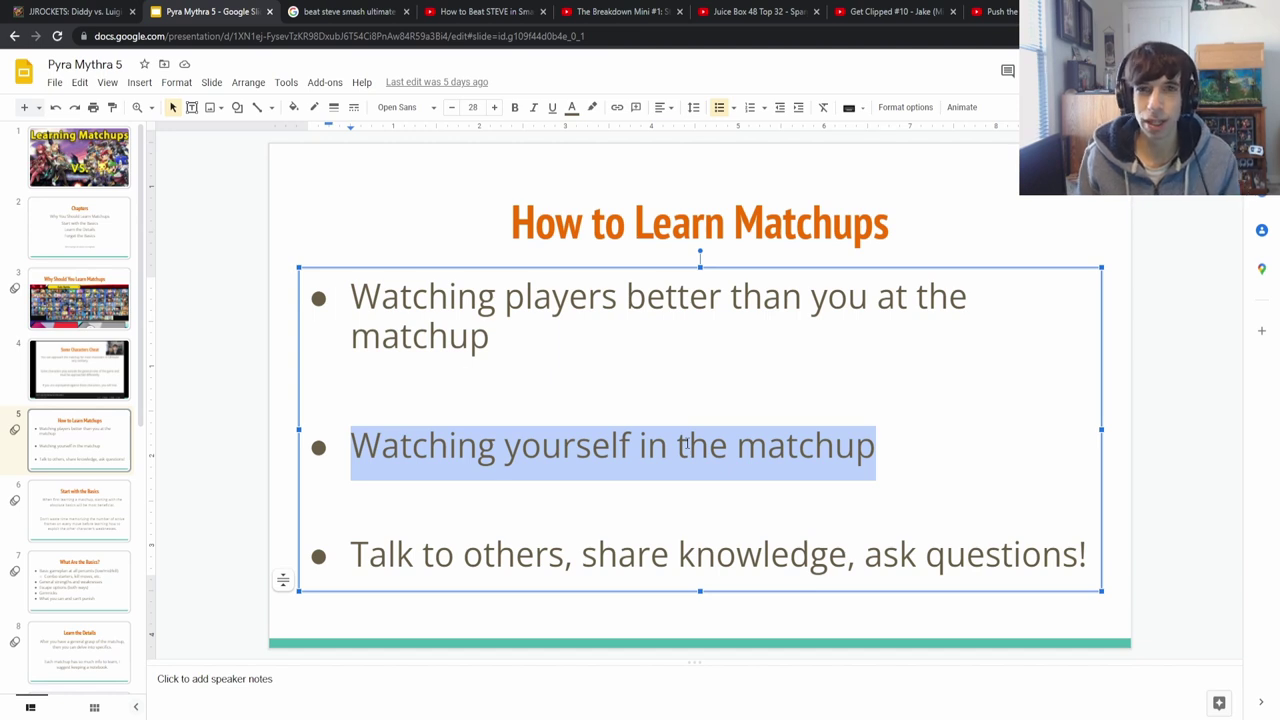
left_click(1128, 459)
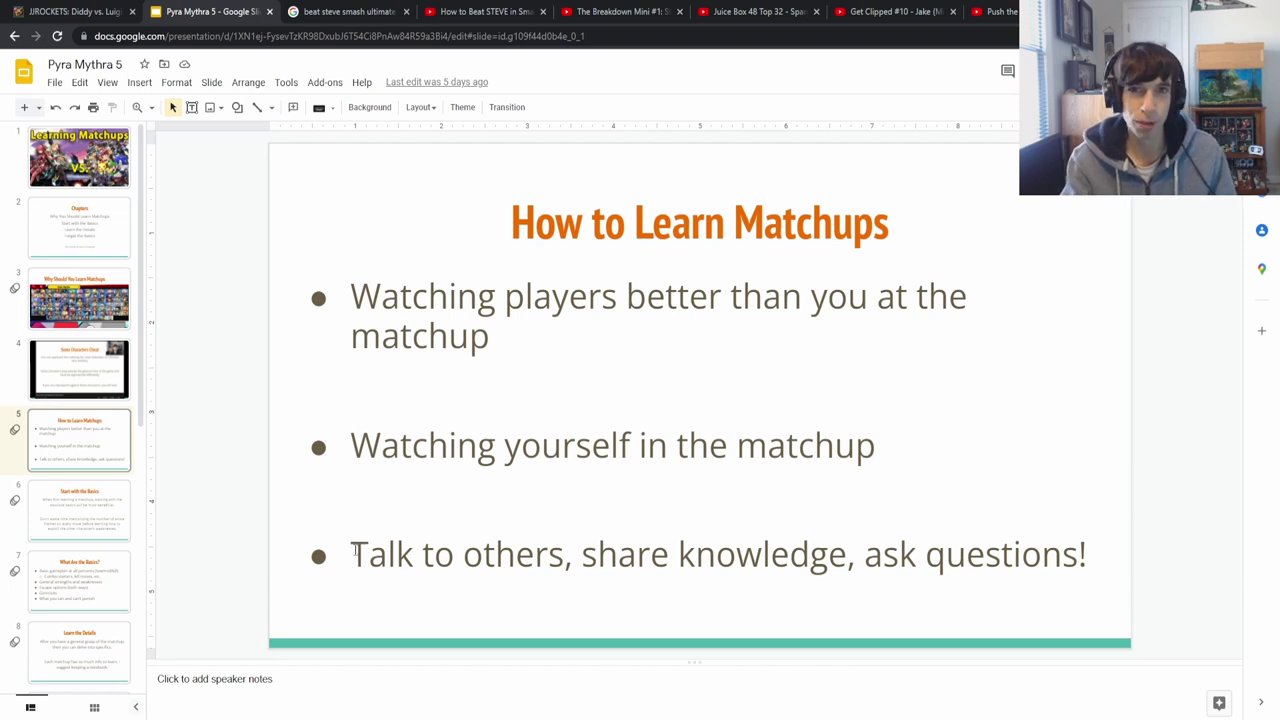
left_click_drag(352, 553, 1066, 555)
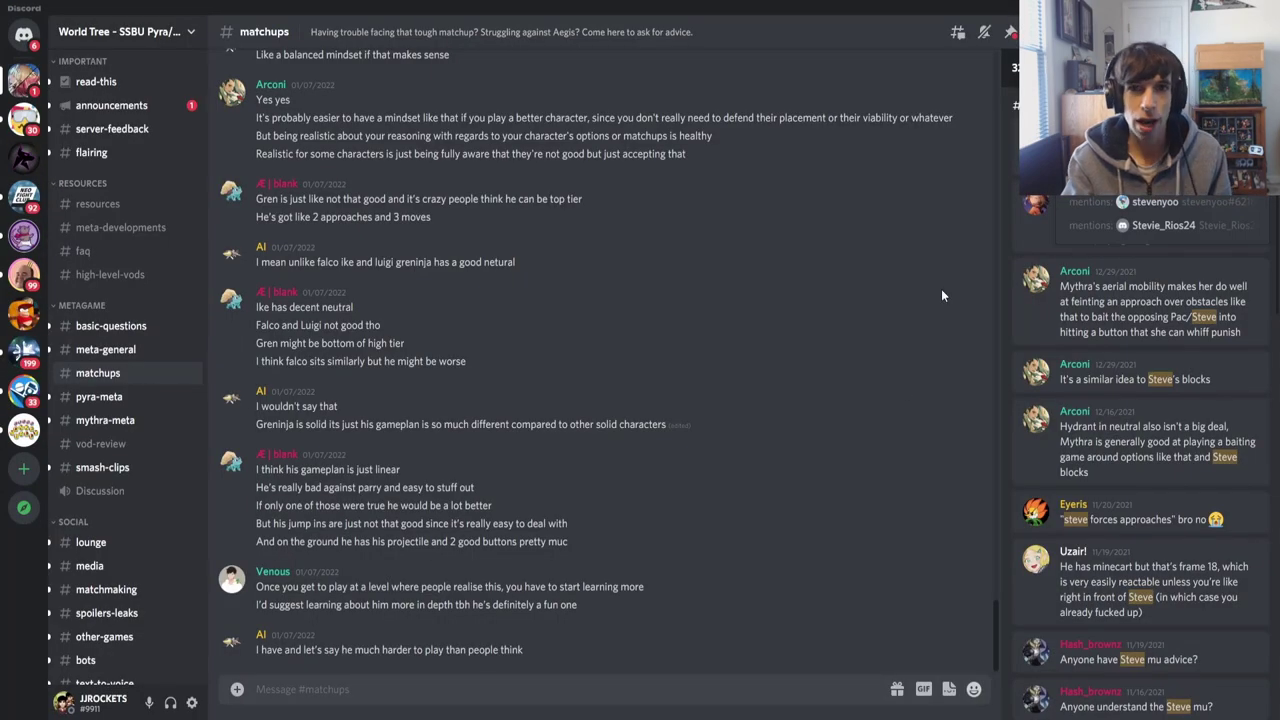
Step: Dismiss the mention suggestions and scroll through the Steve search results in the matchups channel
left_click(943, 200)
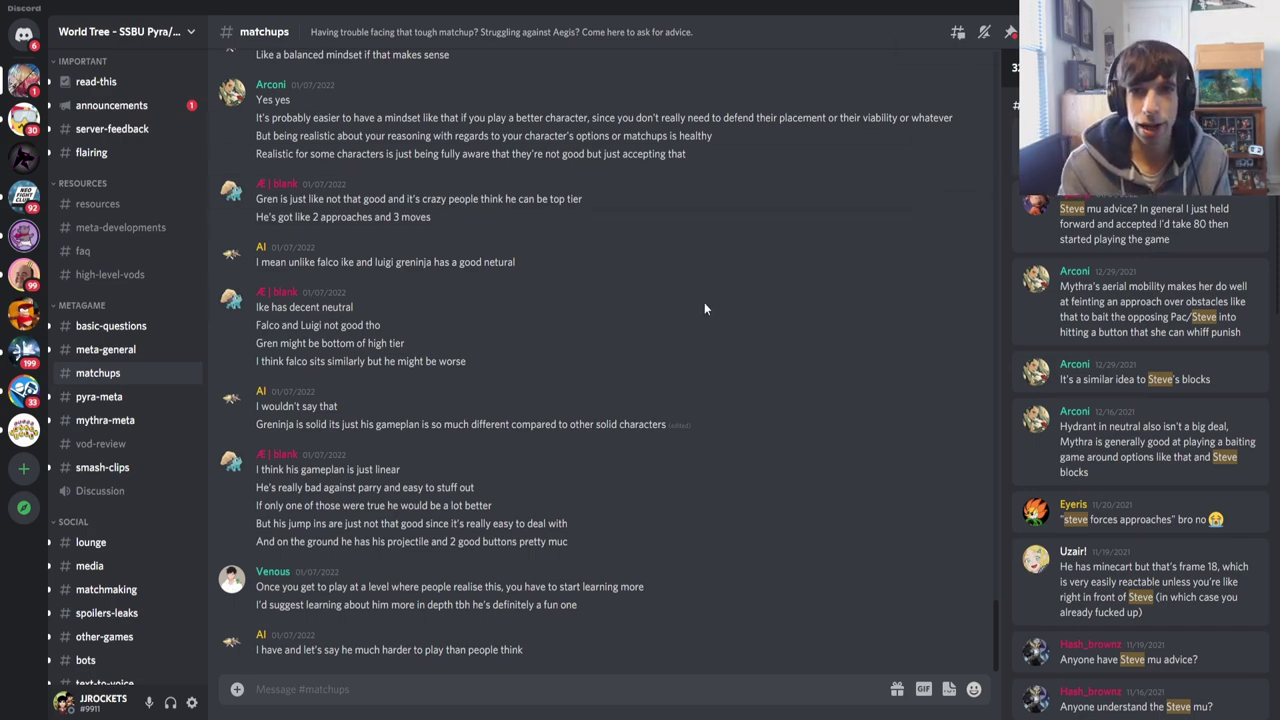
scroll(821, 409, "up", 3)
scroll(850, 430, "up", 3)
scroll(866, 449, "down", 6)
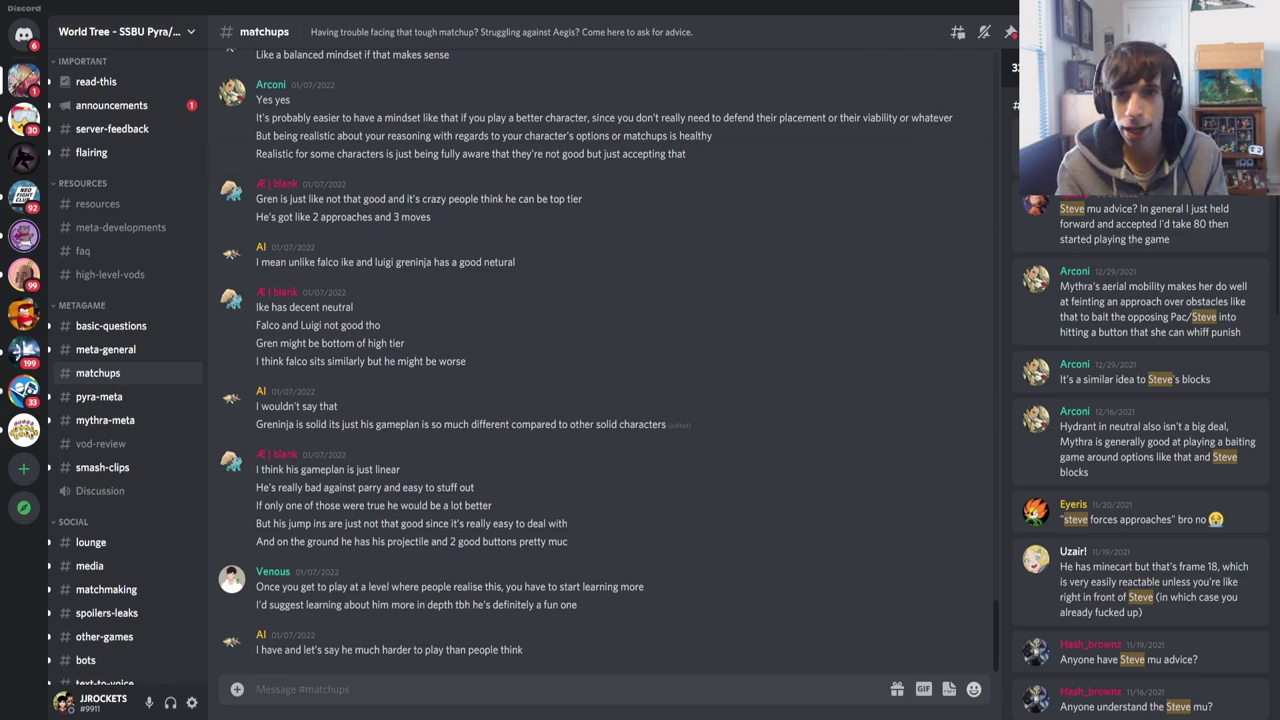
scroll(1165, 287, "down", 1)
scroll(1160, 310, "down", 8)
scroll(1155, 290, "up", 8)
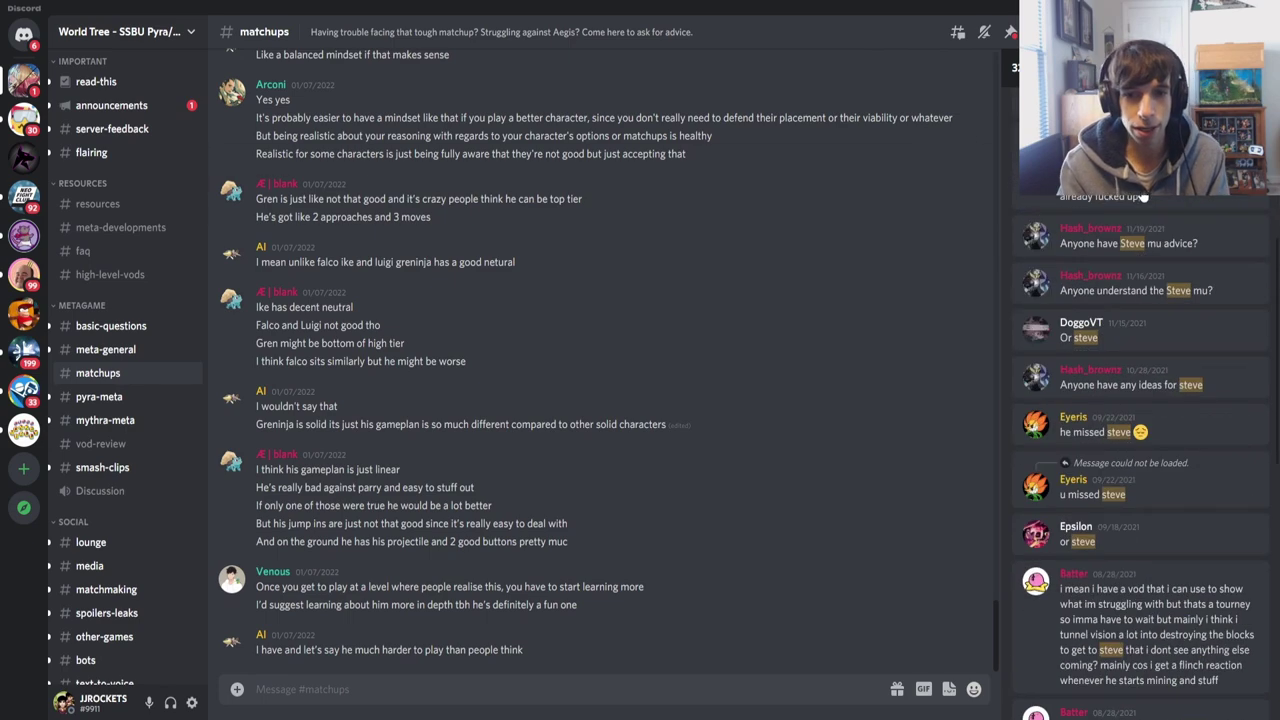
Step: Scroll through the Google results of Reddit Steve threads, then open the How to Beat STEVE video
key("alt+Tab")
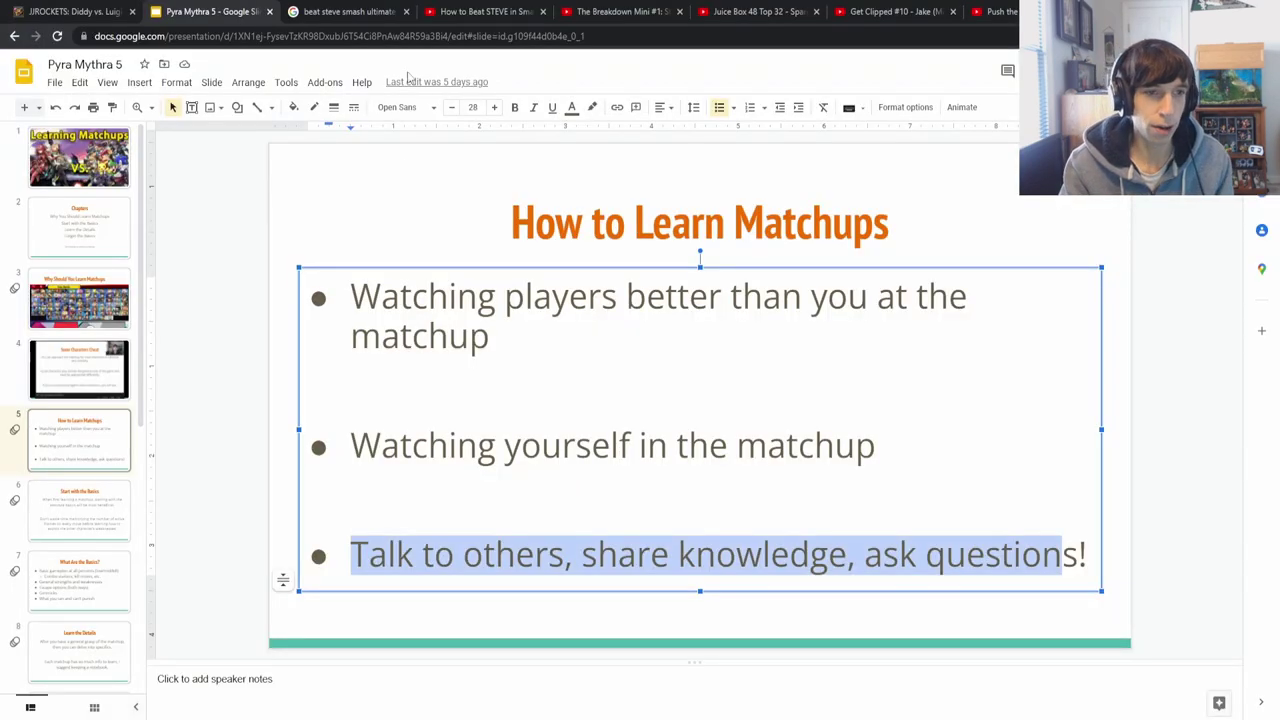
left_click(345, 12)
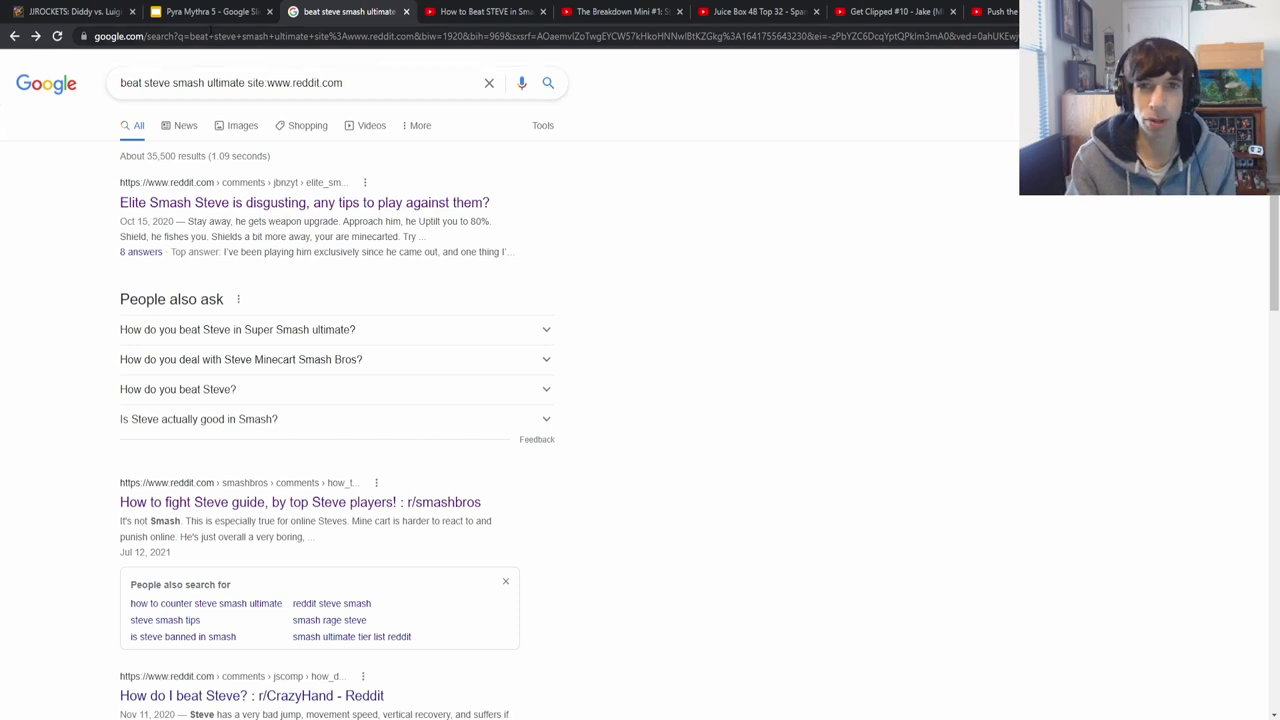
scroll(574, 257, "down", 2)
scroll(364, 230, "down", 8)
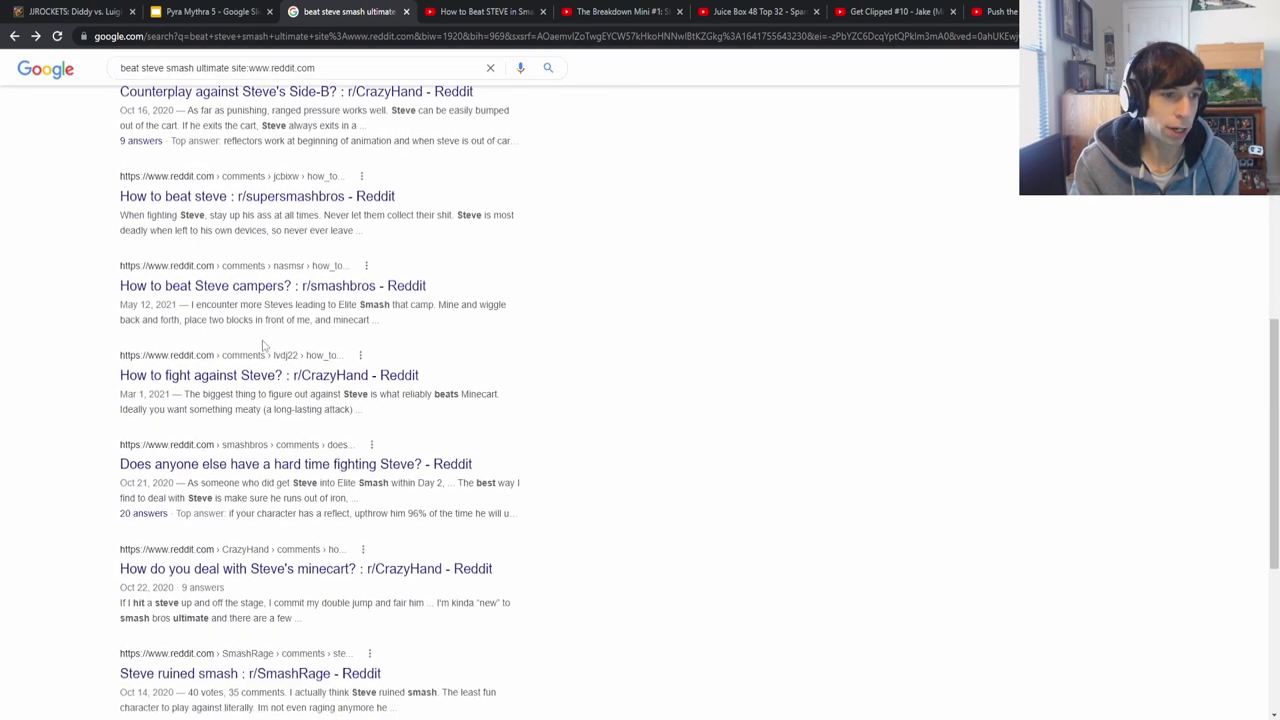
scroll(340, 510, "down", 2)
scroll(366, 495, "up", 4)
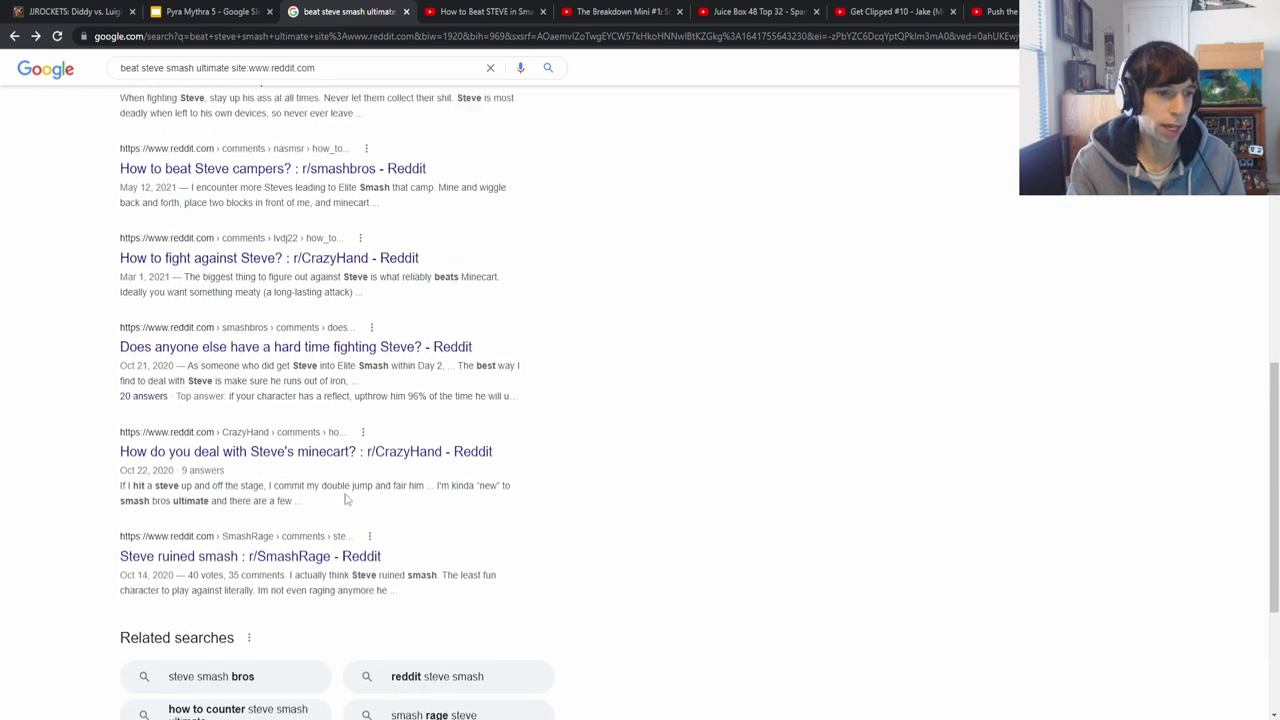
scroll(352, 446, "up", 8)
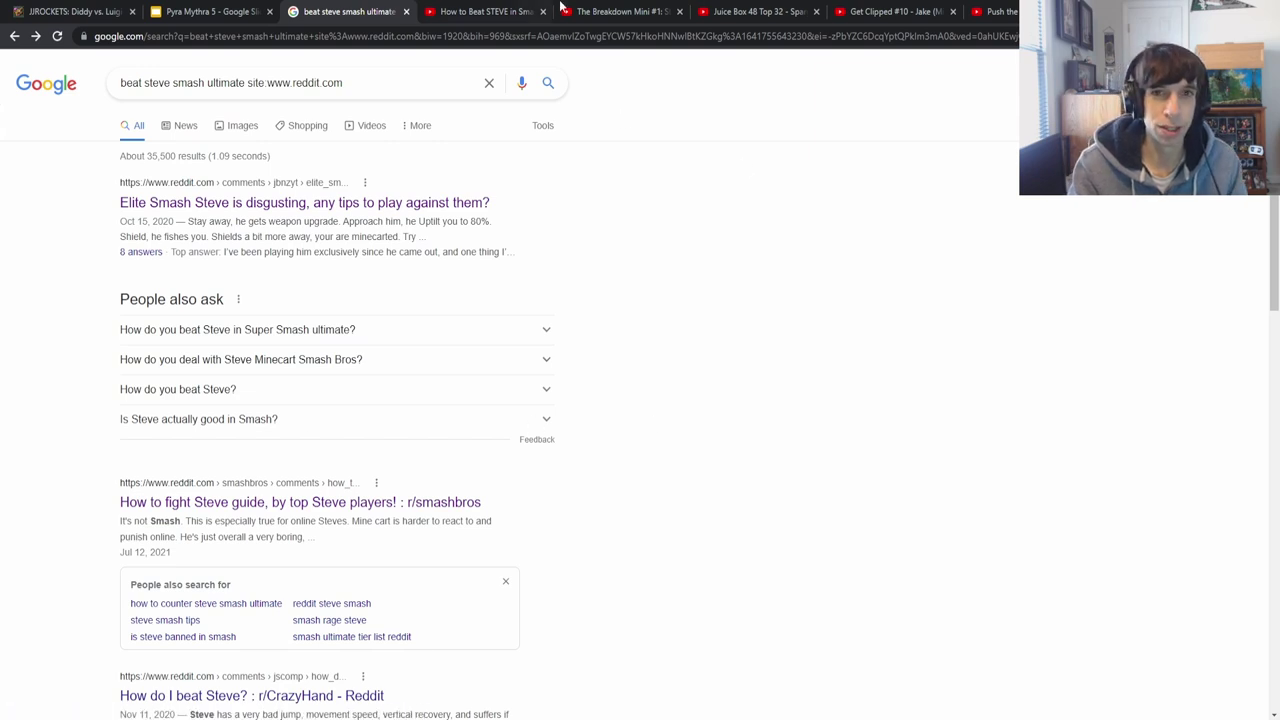
left_click(492, 15)
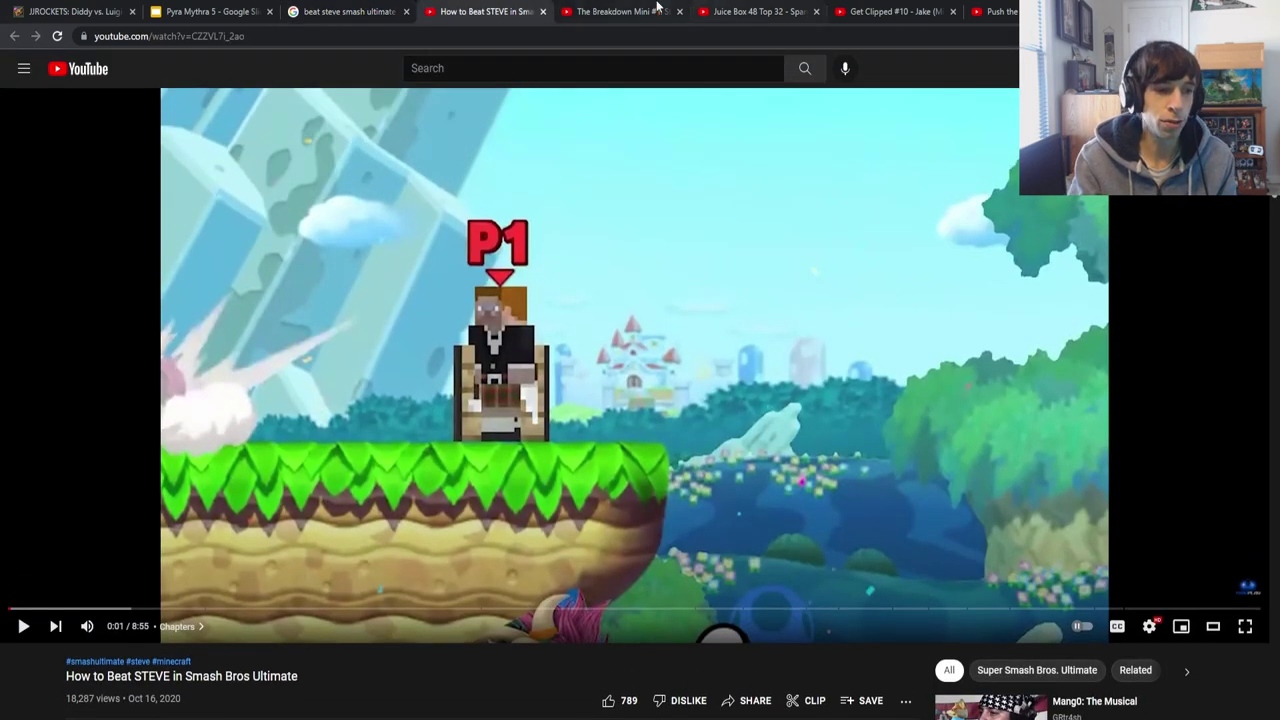
Step: Flip between The Breakdown Mini #1: Steve and How to Beat STEVE, ending on The Breakdown Mini
left_click(594, 10)
left_click(470, 20)
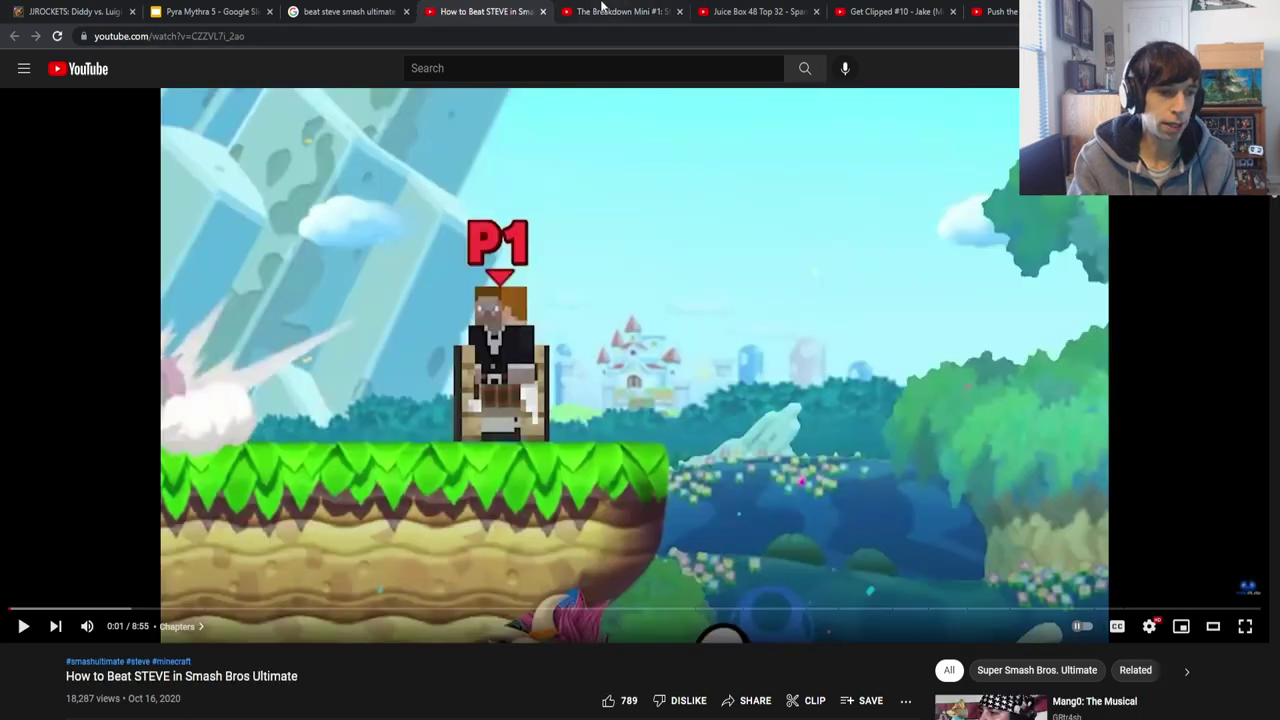
left_click(604, 10)
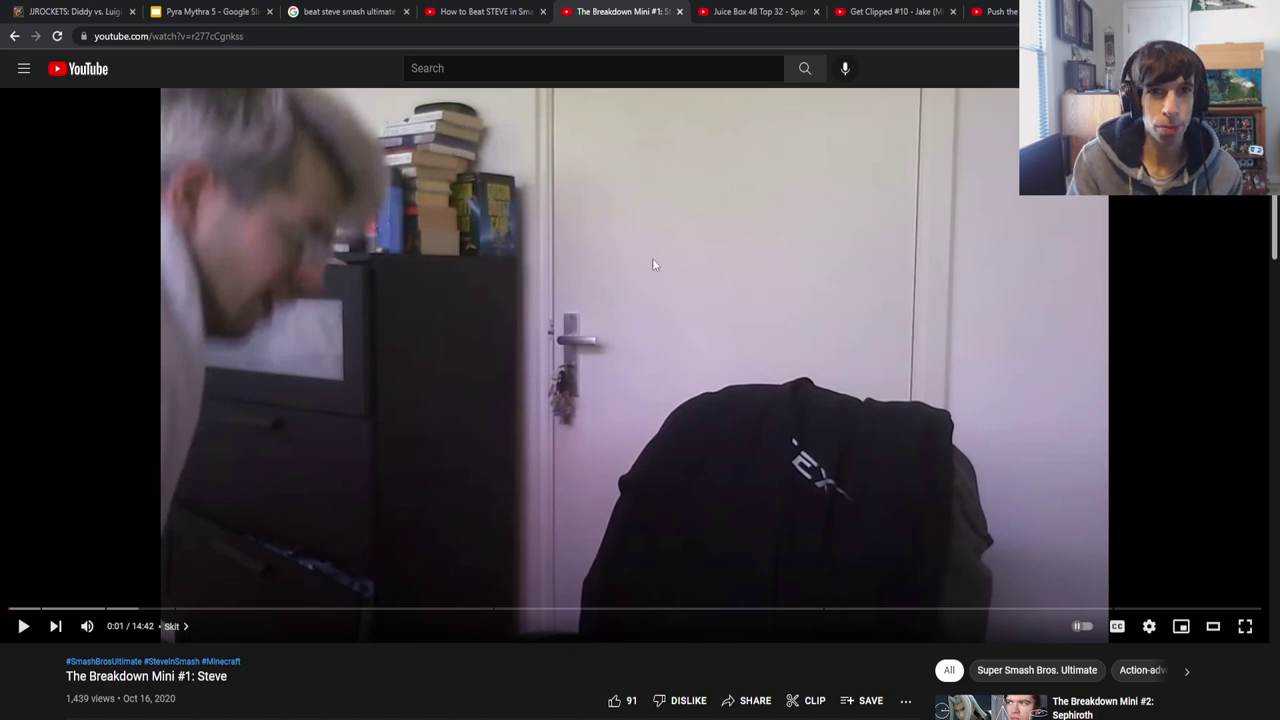
Step: Scroll through the Diddy vs. Luigi guide on jjrockets.com, then return to the Pyra Mythra 5 deck
left_click(80, 14)
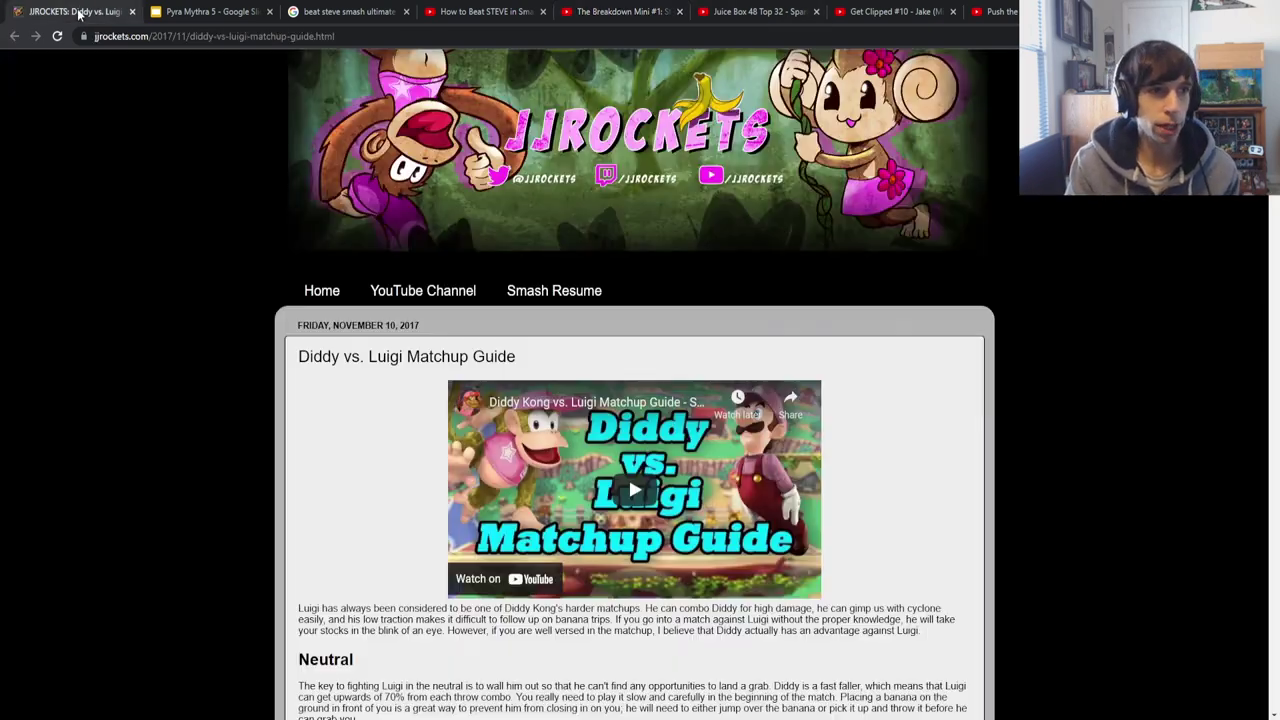
scroll(601, 497, "down", 1)
scroll(601, 497, "down", 3)
scroll(855, 312, "down", 10)
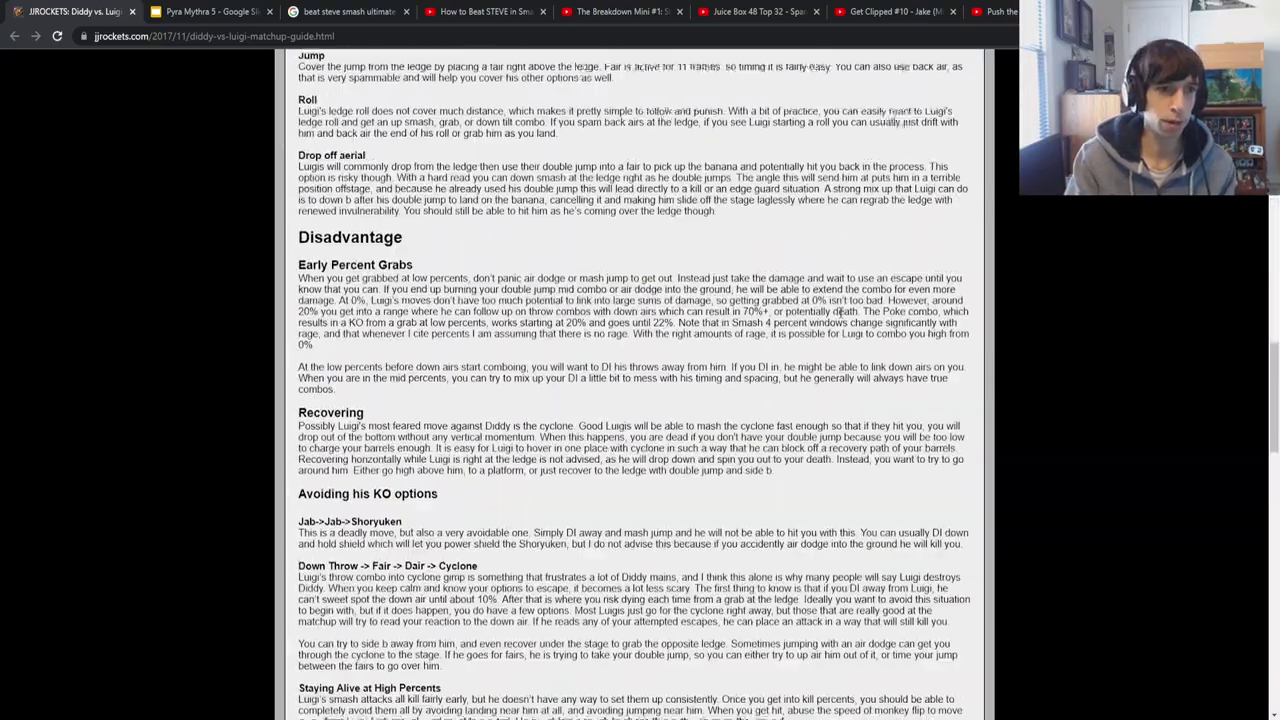
scroll(840, 314, "down", 8)
scroll(813, 407, "up", 4)
scroll(813, 407, "up", 15)
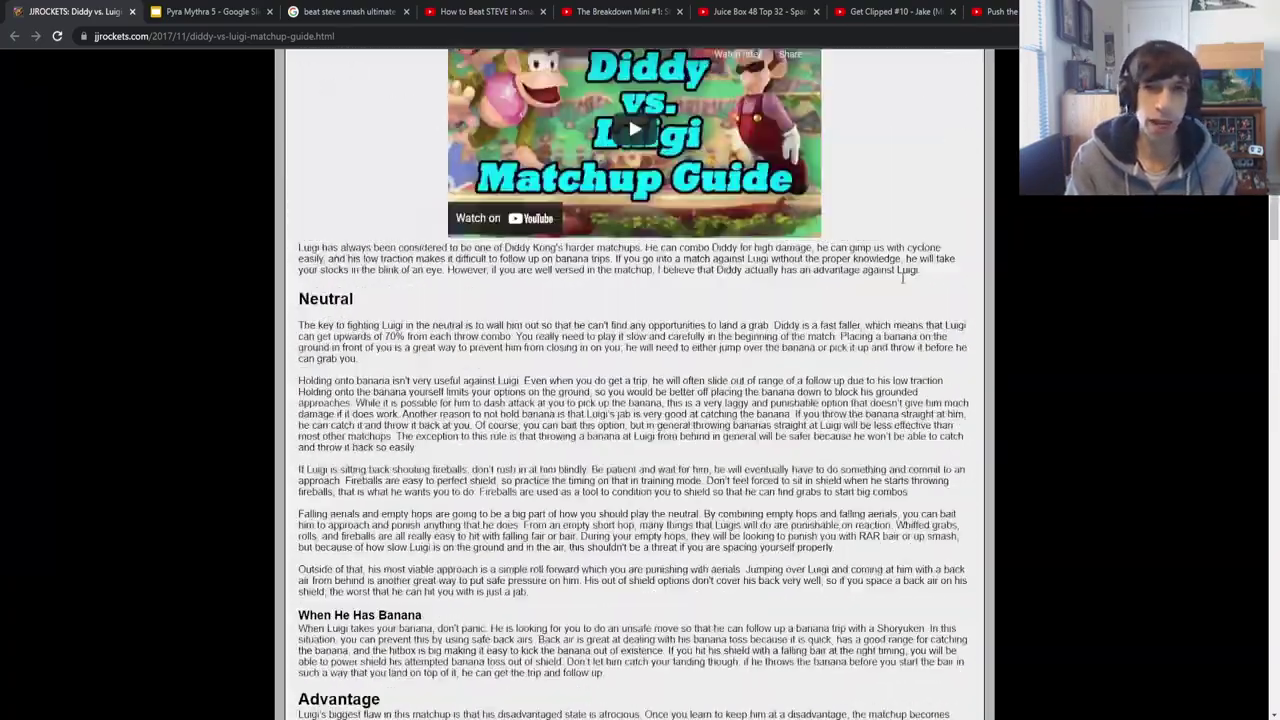
scroll(813, 413, "down", 1)
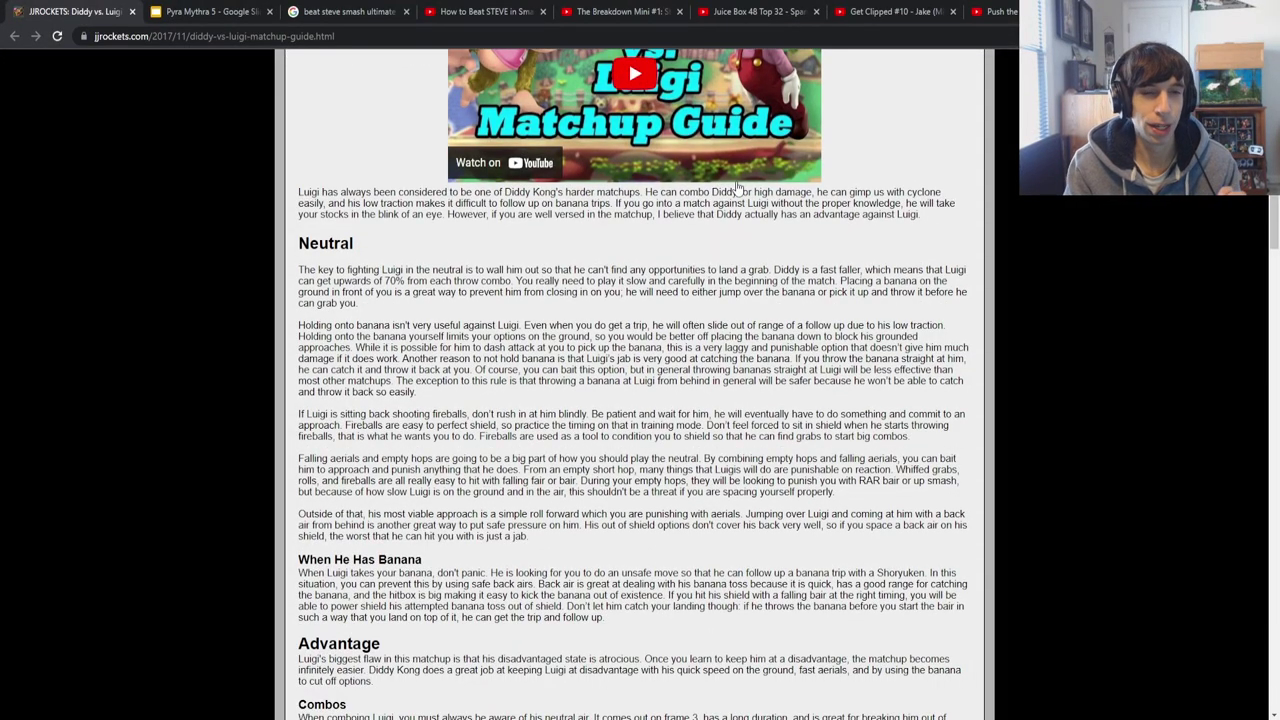
scroll(738, 186, "down", 2)
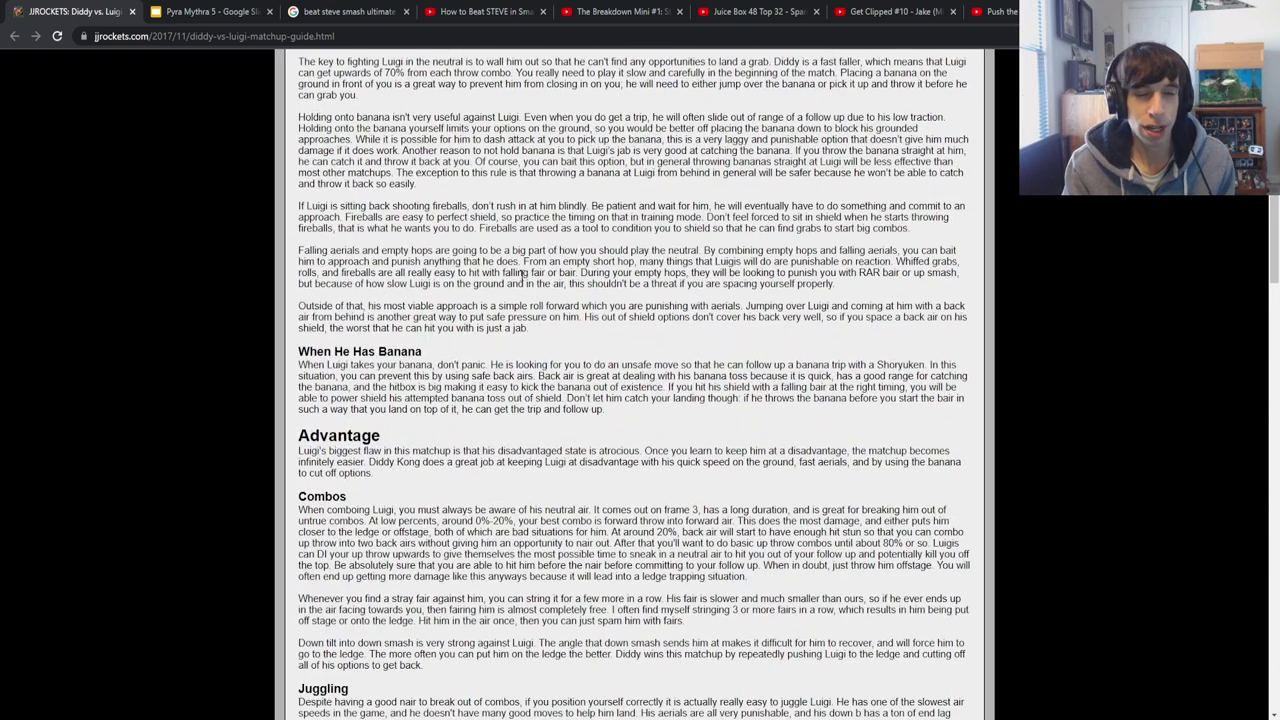
scroll(738, 186, "up", 2)
left_click(195, 8)
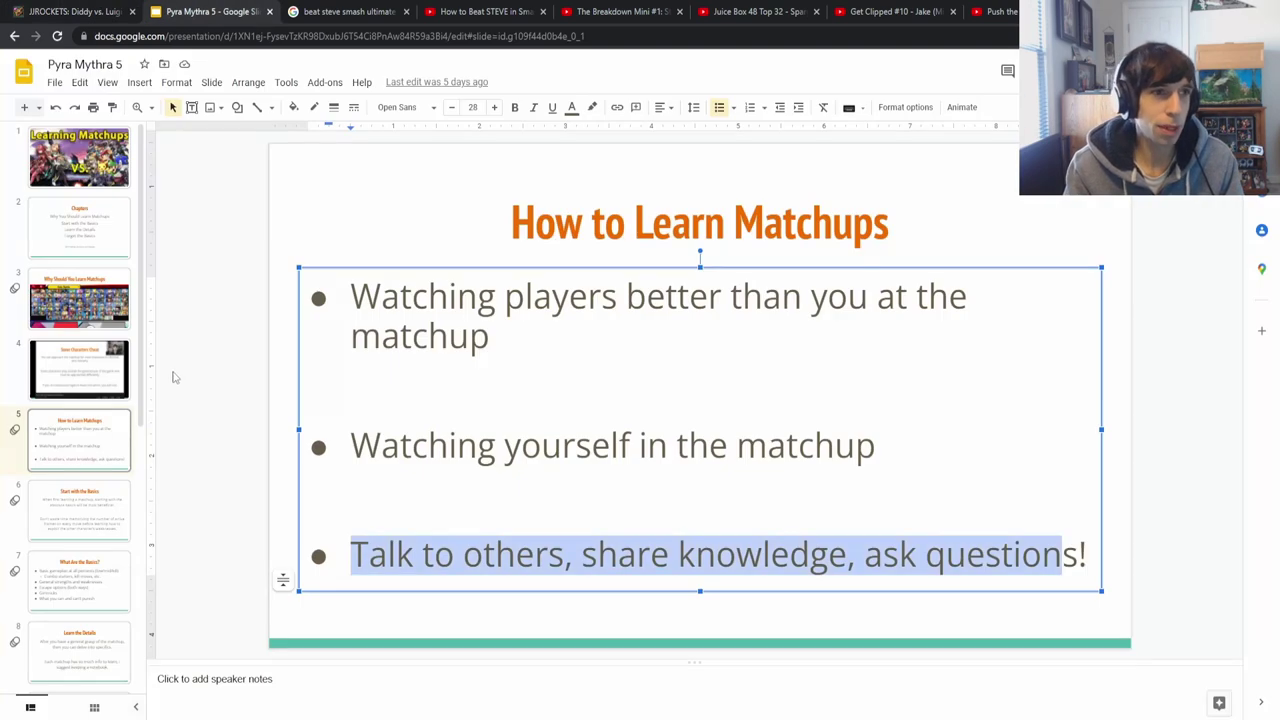
Step: Step through to the What Are the Basics? slide, highlight its bullets, then return to Notion
left_click(110, 500)
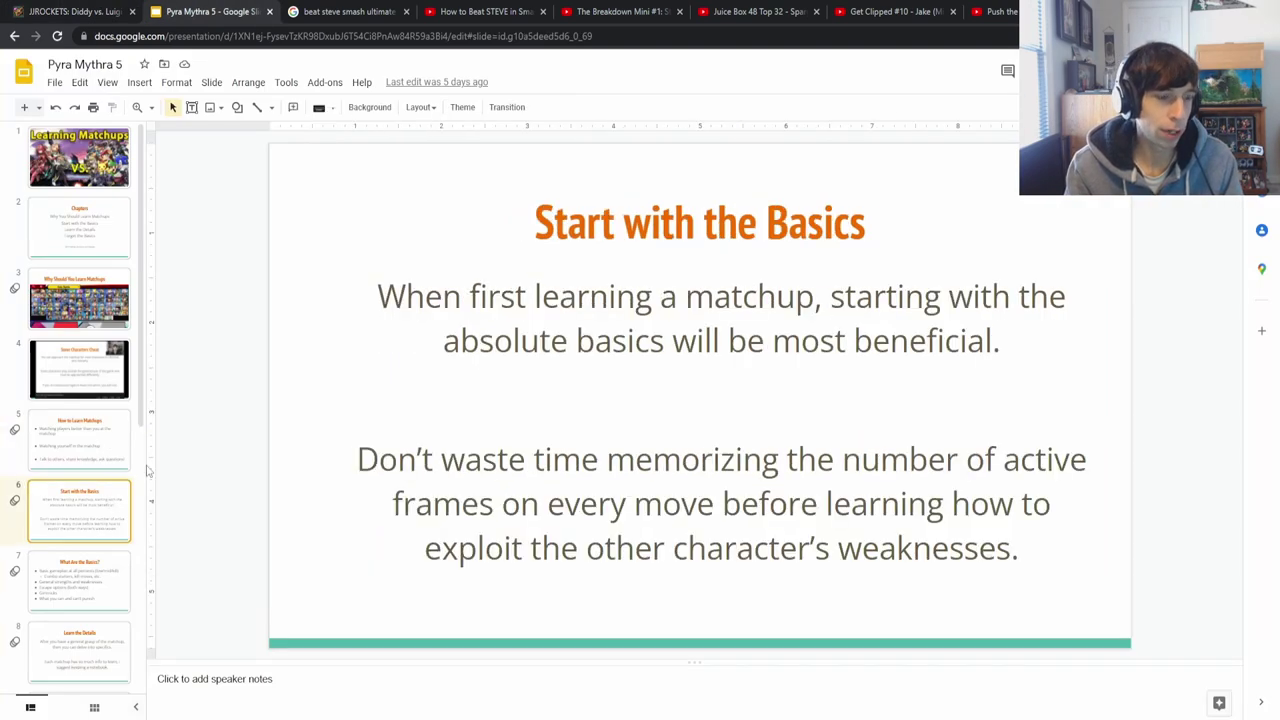
left_click(110, 573)
left_click_drag(352, 297, 848, 557)
left_click(850, 553)
key("alt+Tab")
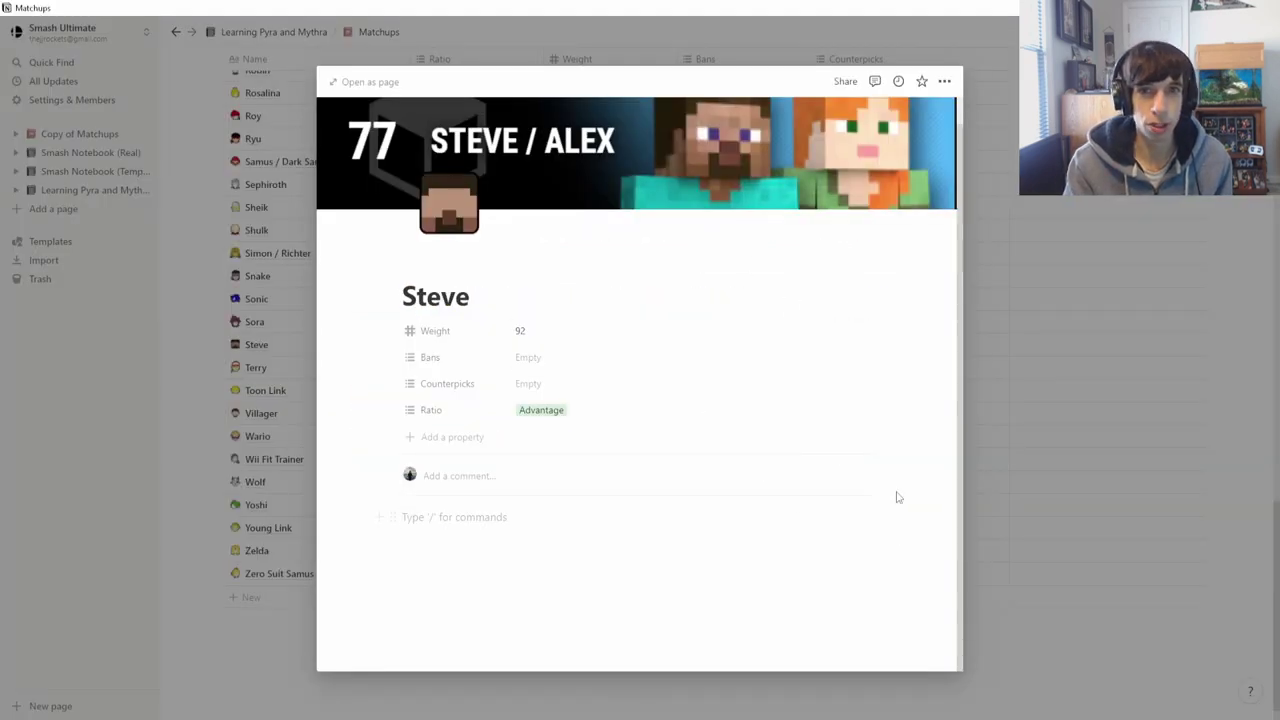
Step: Close the Steve page to the Matchups table and reopen it
left_click(1120, 447)
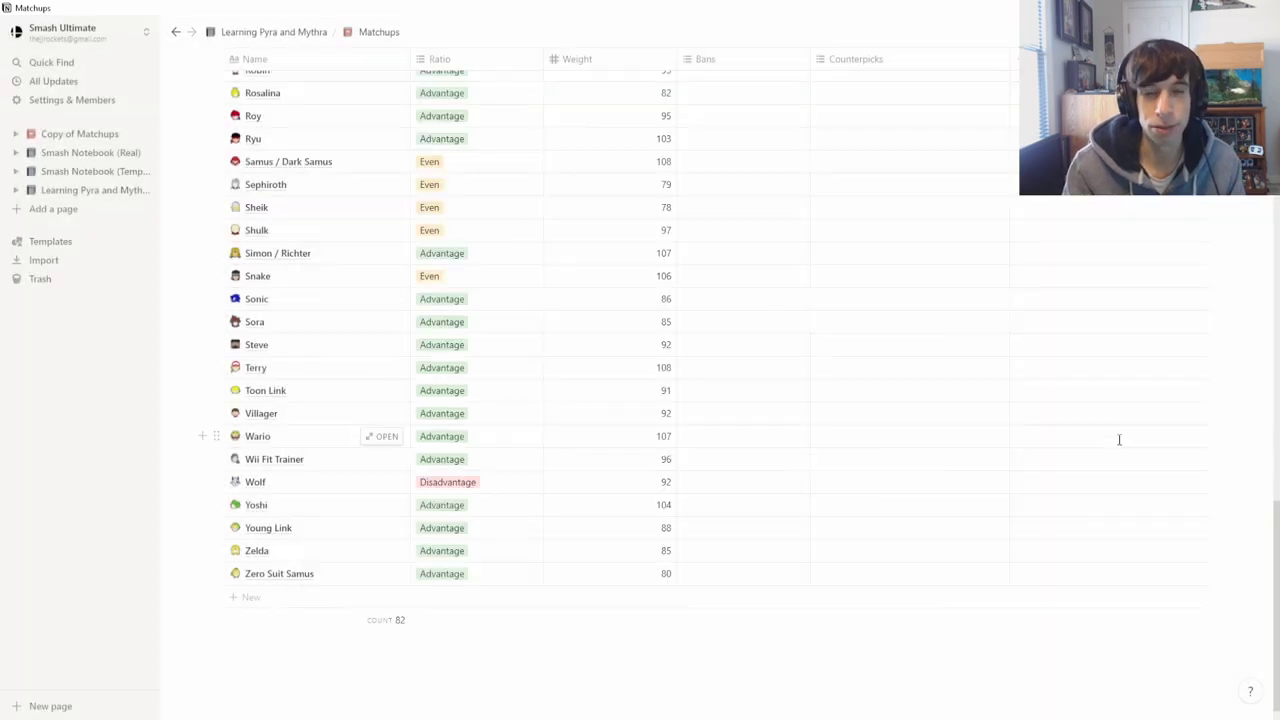
scroll(355, 352, "up", 10)
scroll(300, 300, "up", 7)
scroll(300, 290, "down", 4)
scroll(300, 289, "down", 8)
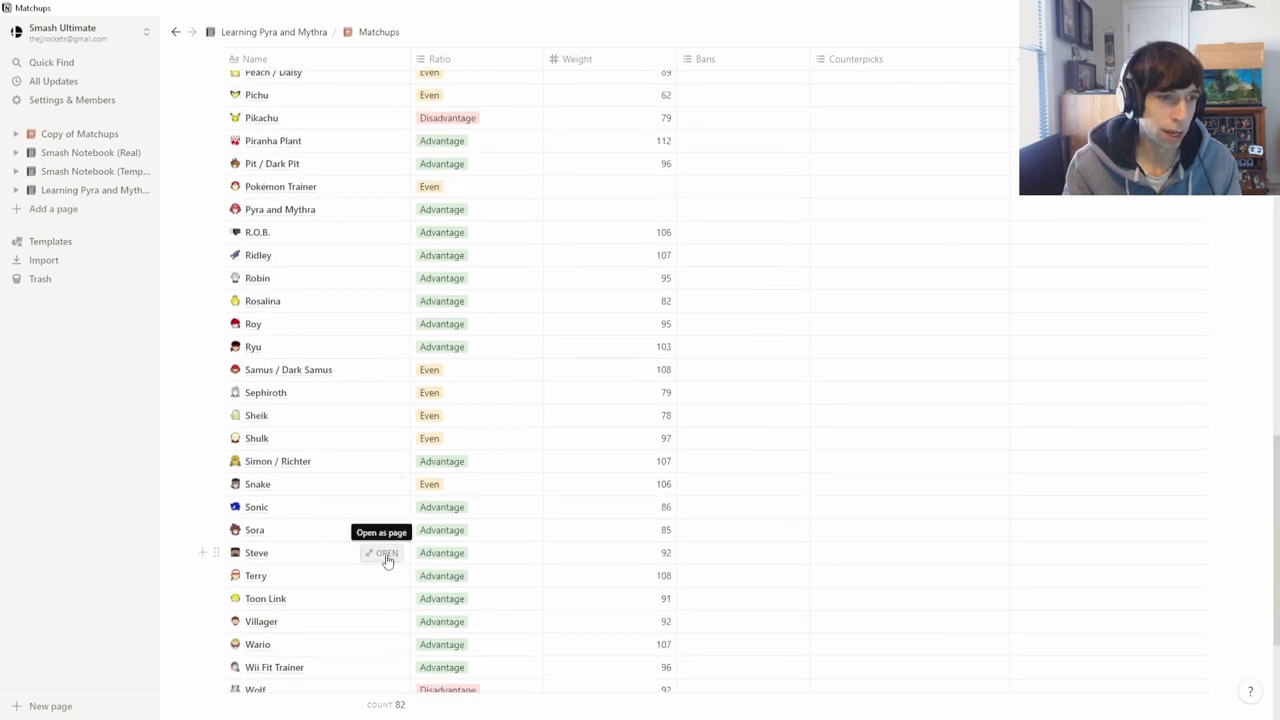
left_click(387, 553)
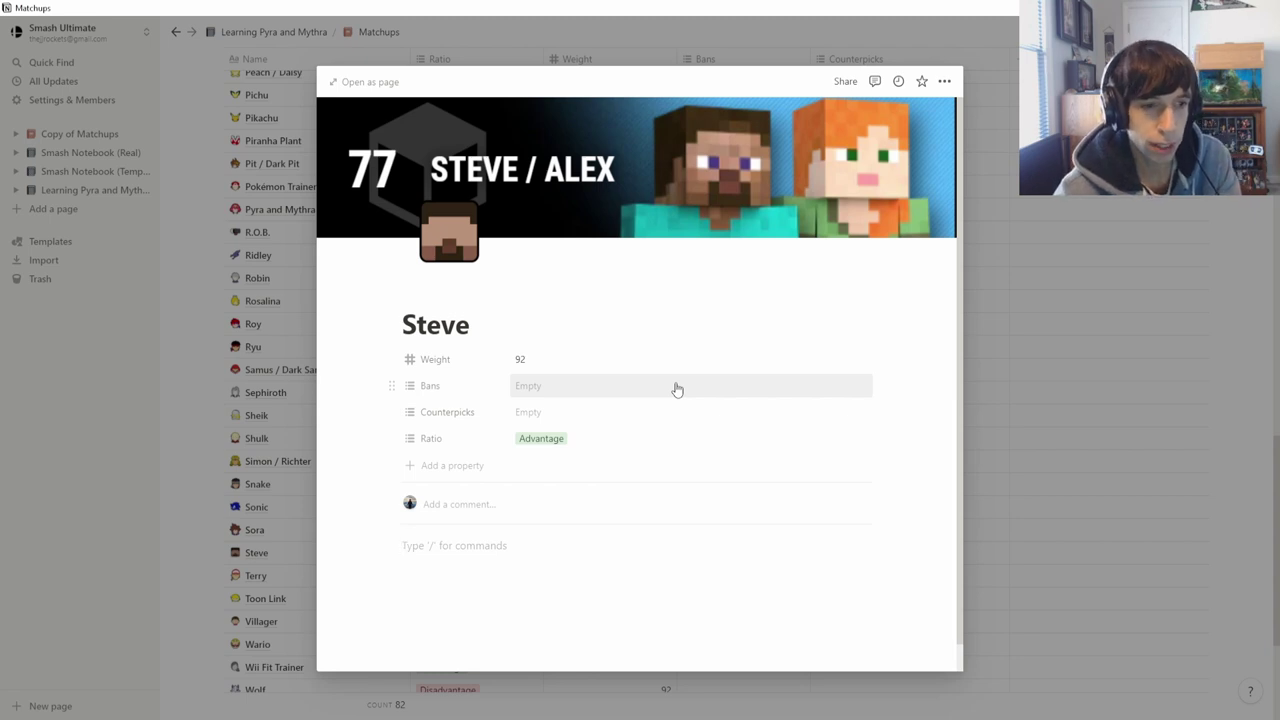
Step: Type Neutral, Advantage and Disadvantage as separate lines on the Steve page
type("Neutra")
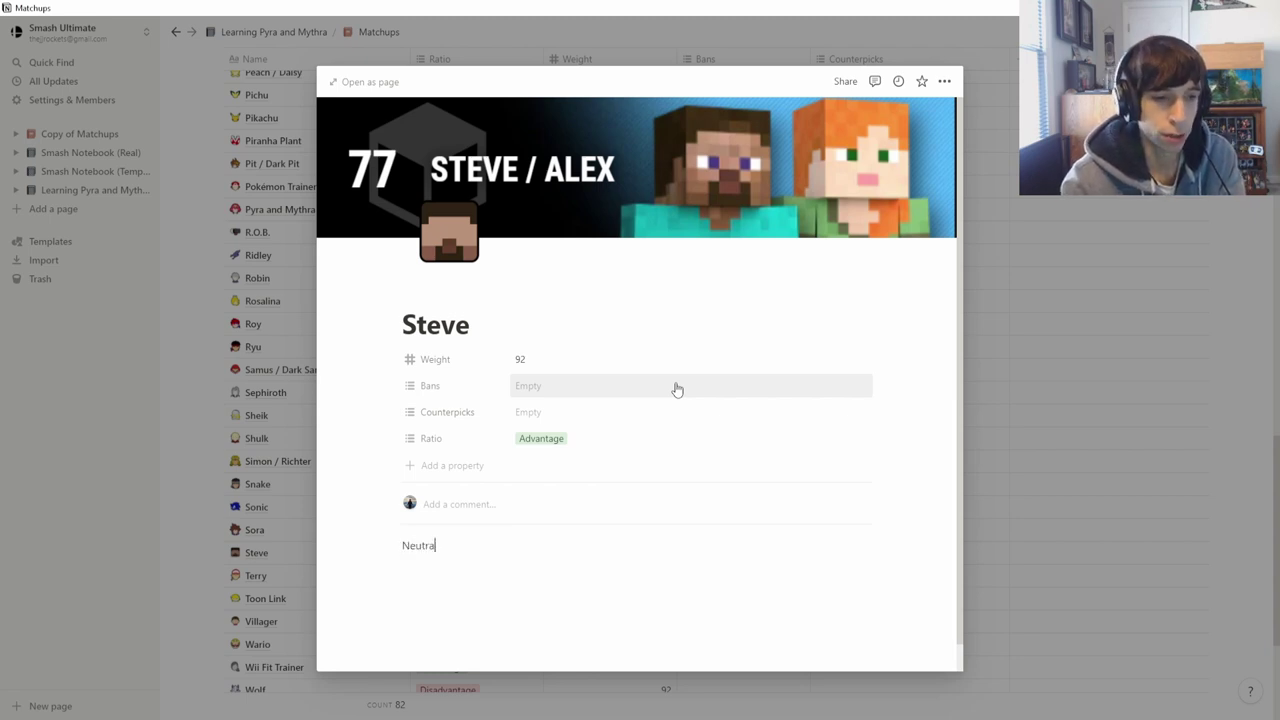
type("l")
key("Return")
type("Advantage")
key("Return")
type("Disadv")
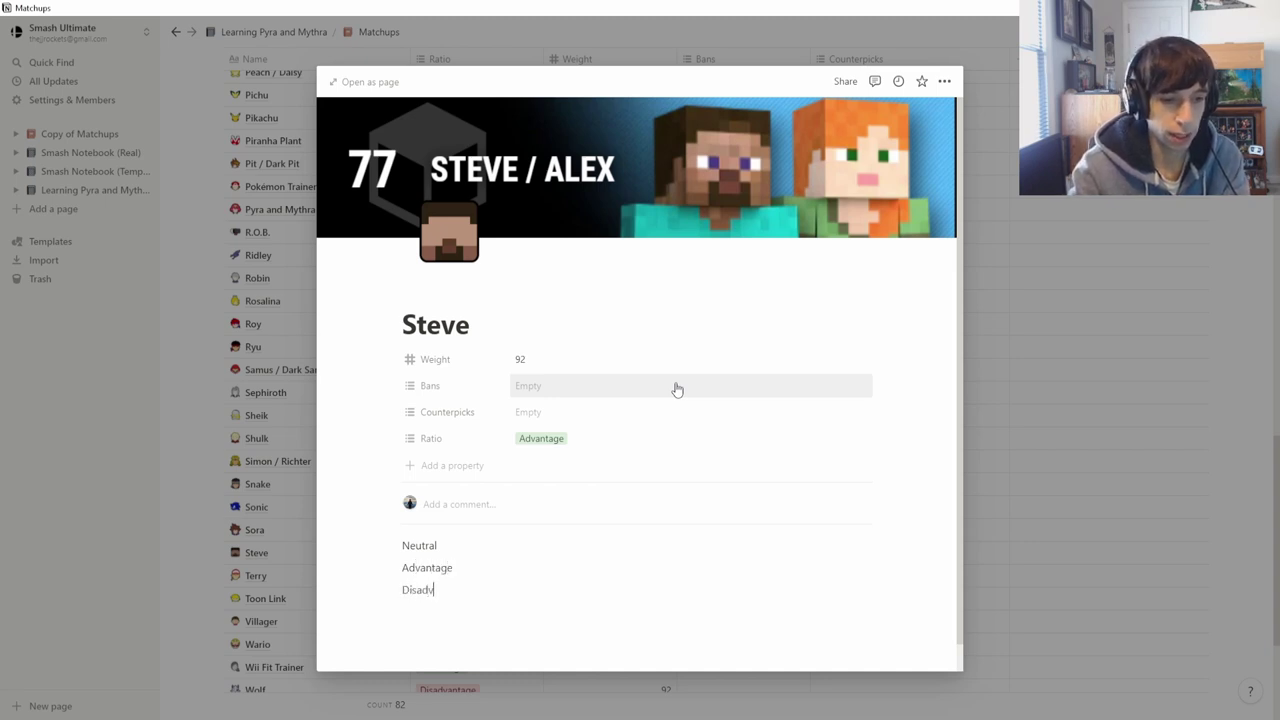
key("Return")
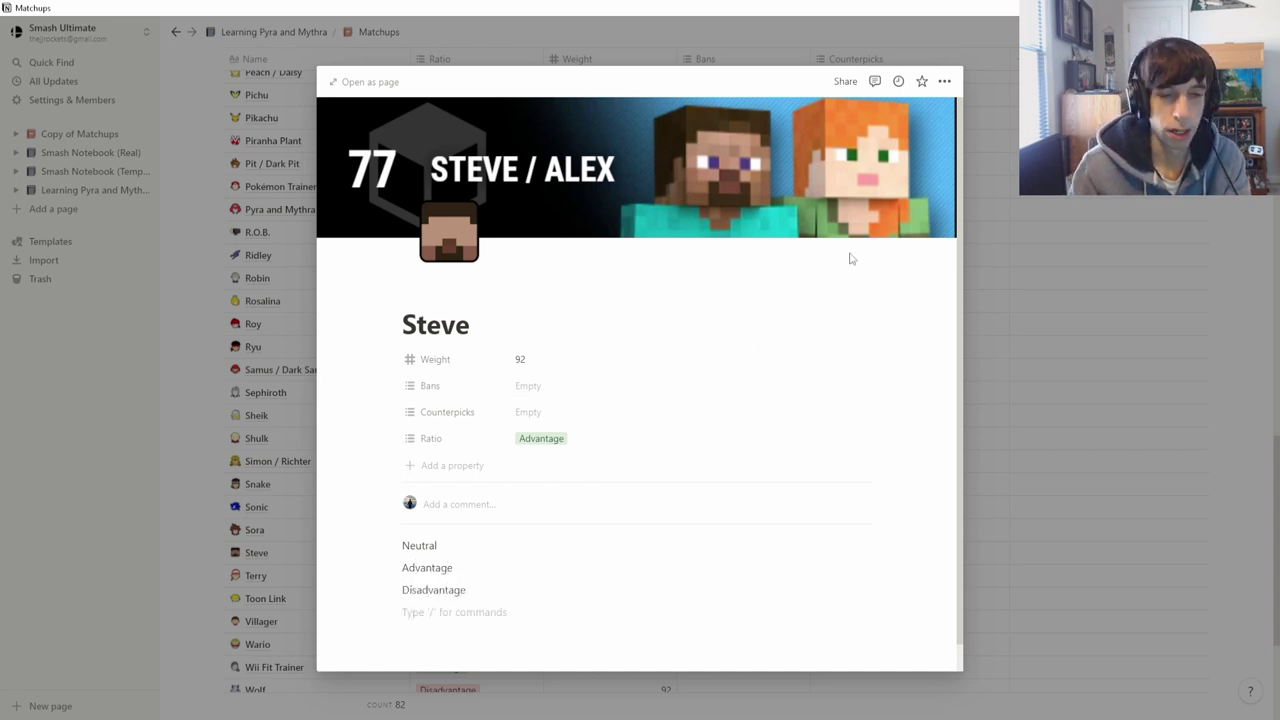
Step: Insert a Weaknesses and strengths line above Neutral, matching the slide's strengths and weaknesses bullet
key("alt+Tab")
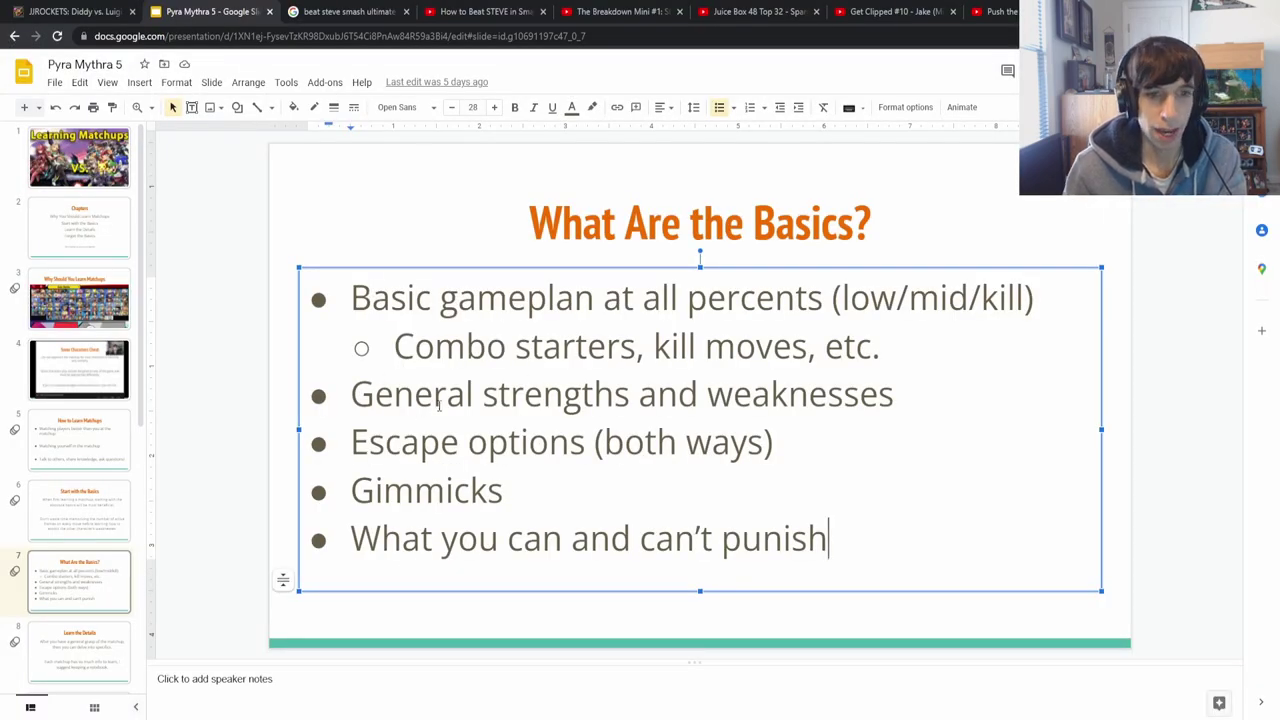
left_click_drag(350, 394, 917, 390)
left_click(917, 390)
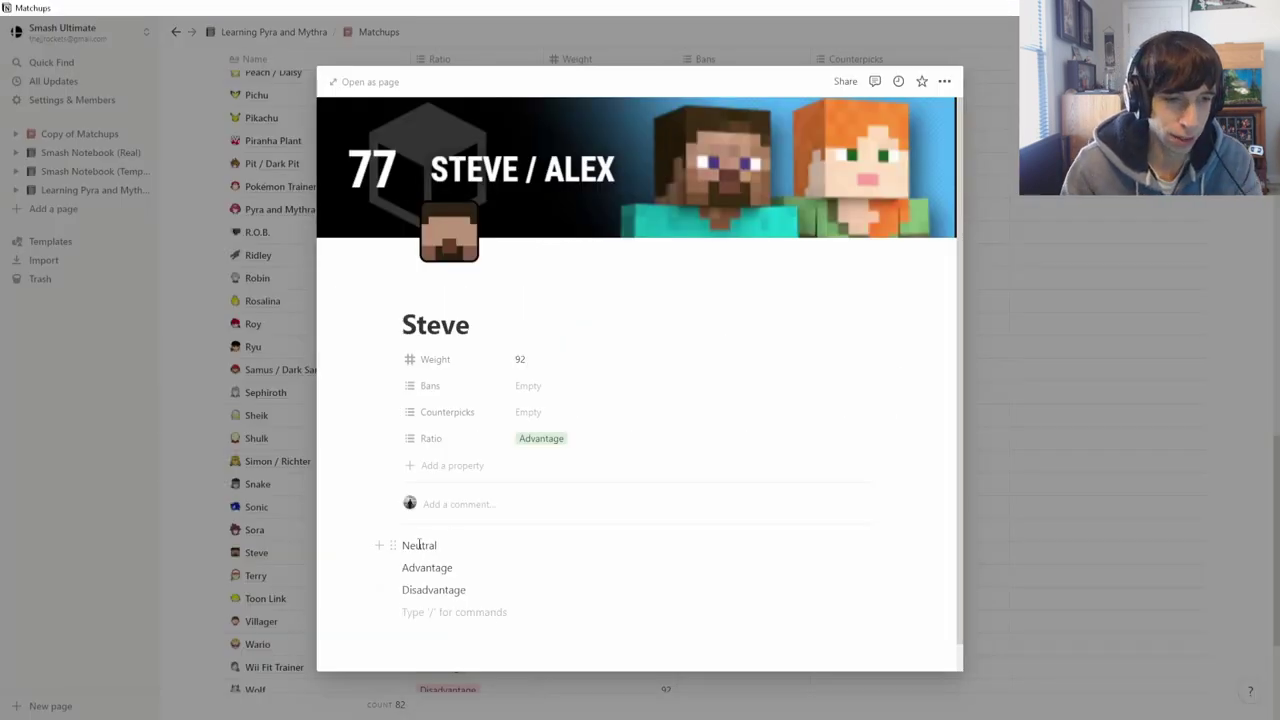
left_click(404, 545)
key("Return")
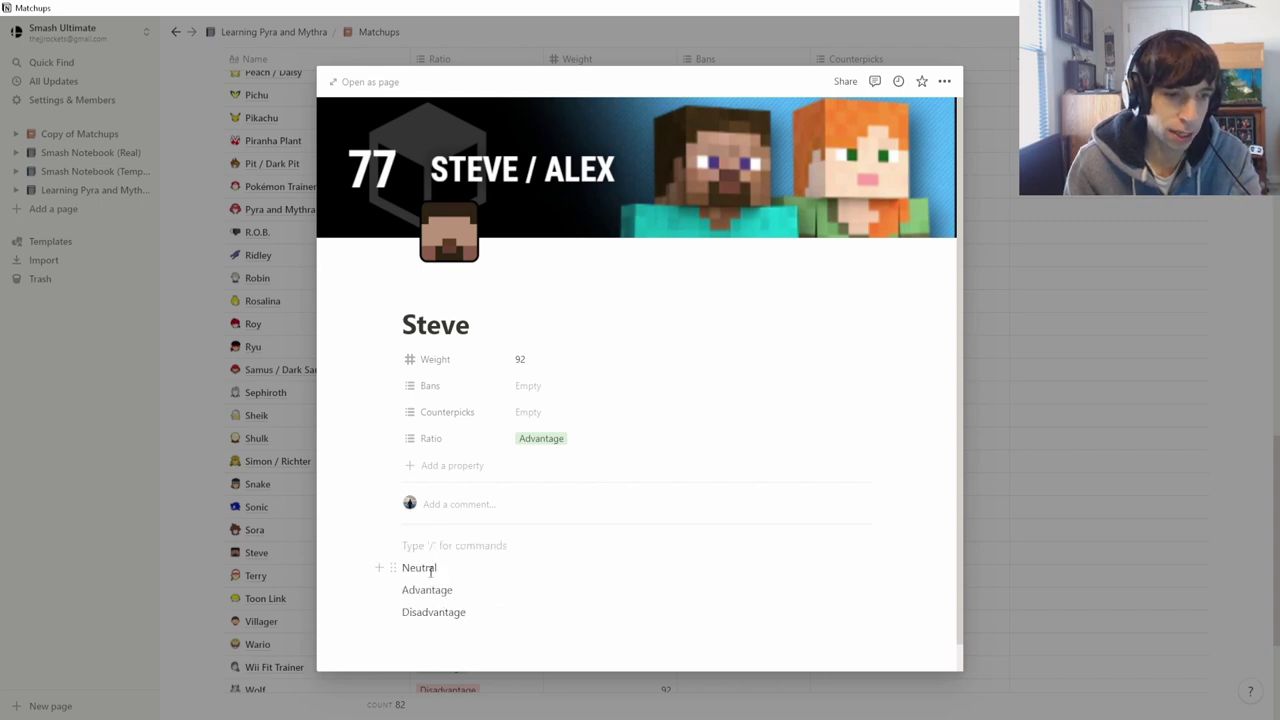
left_click(436, 568)
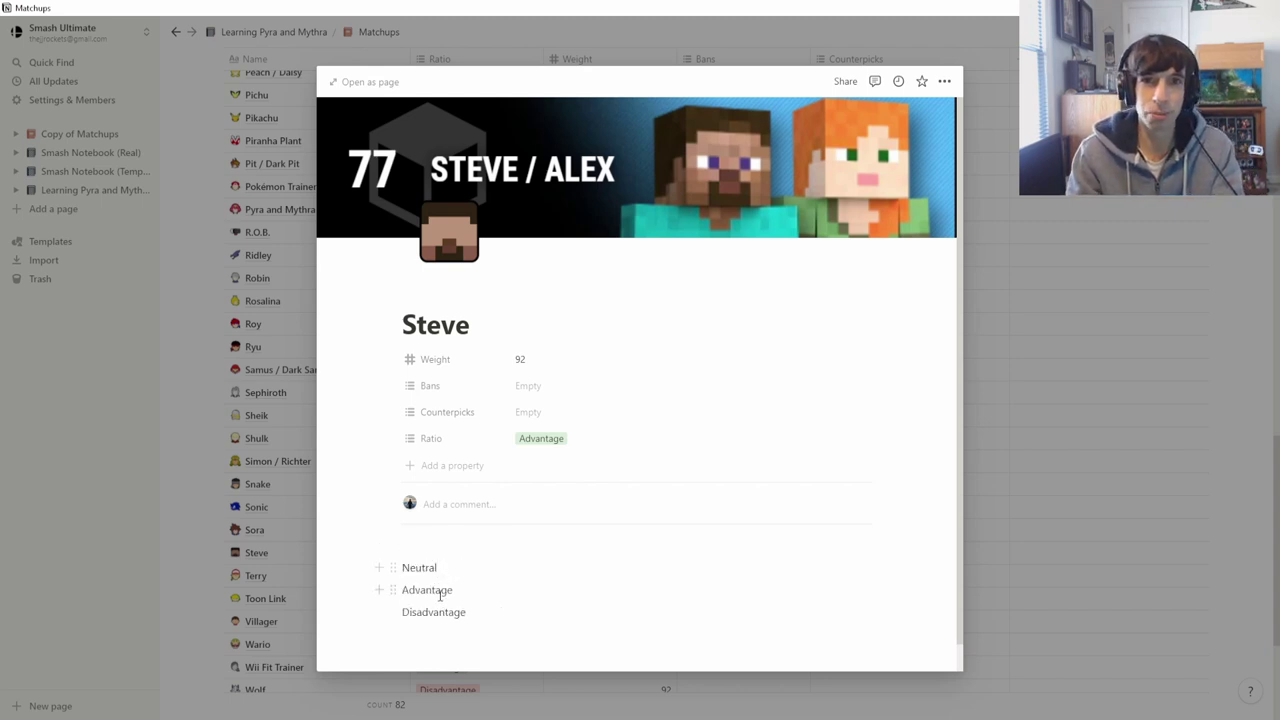
left_click(448, 548)
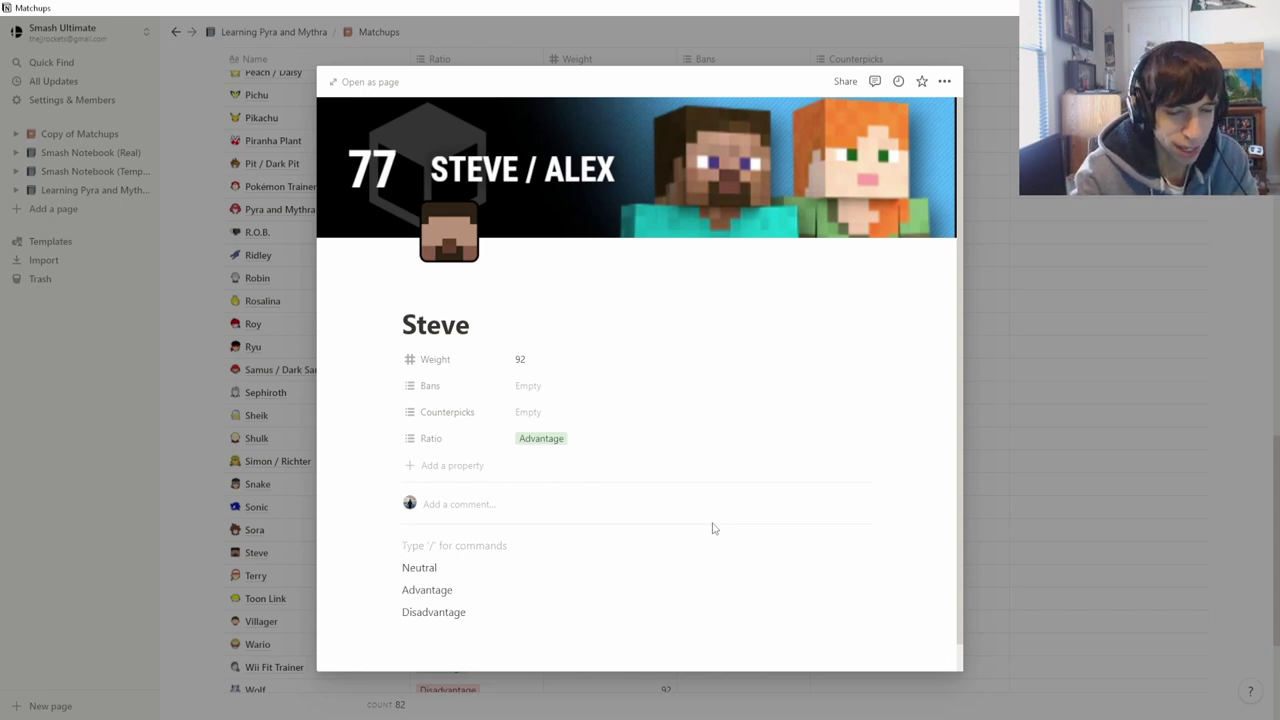
type("Weaknesses and strengths")
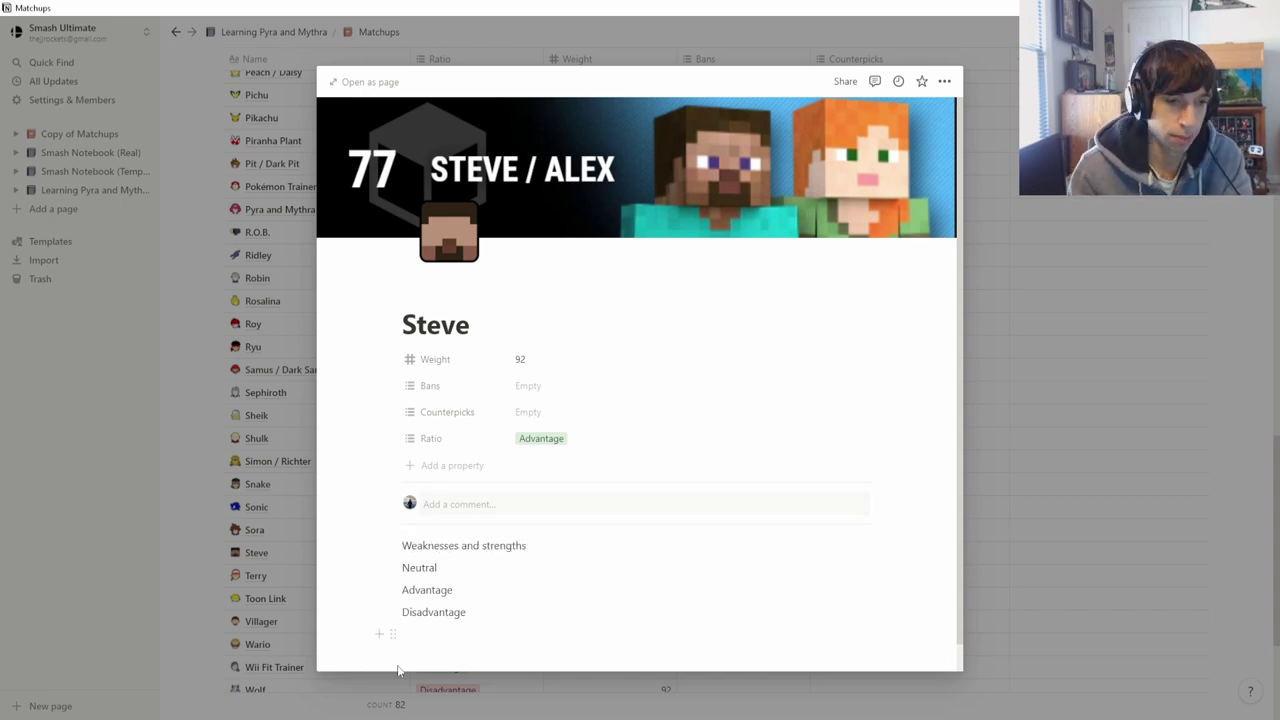
Step: Add a Gimmicks line below Disadvantage, taken from the slide's Gimmicks bullet
key("alt+Tab")
left_click_drag(562, 472, 348, 490)
left_click(557, 482)
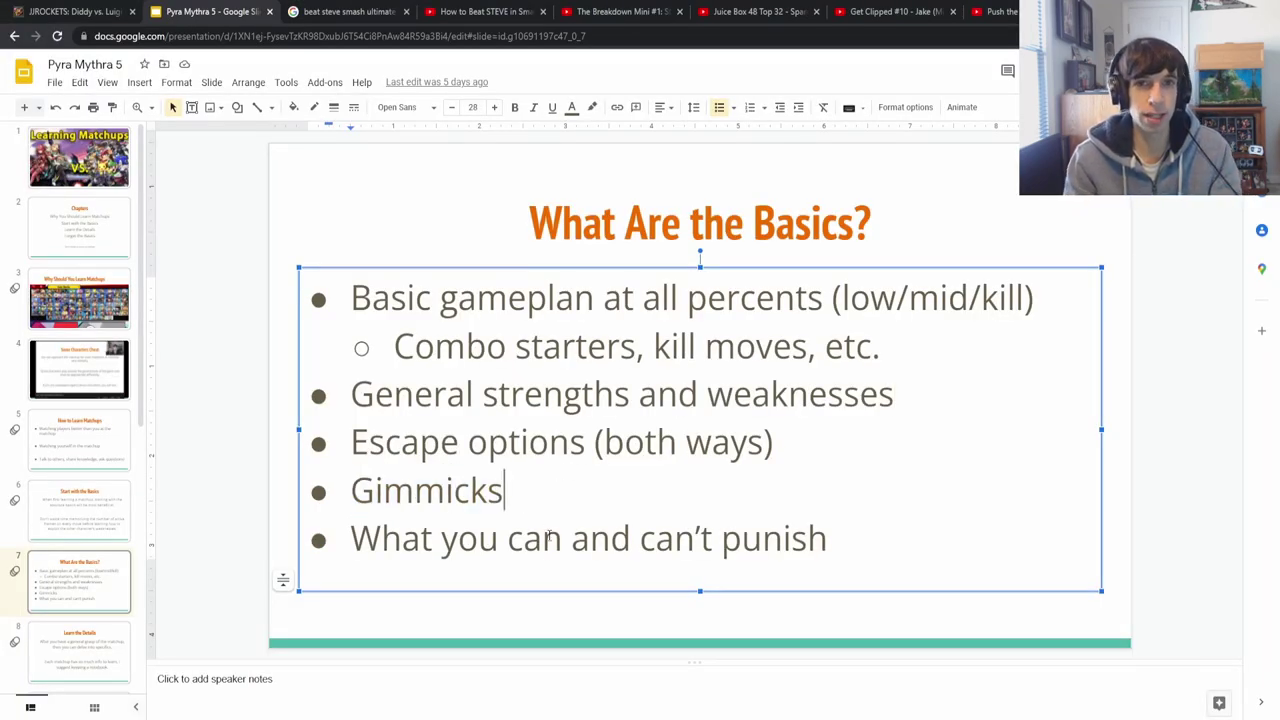
key("alt+Tab")
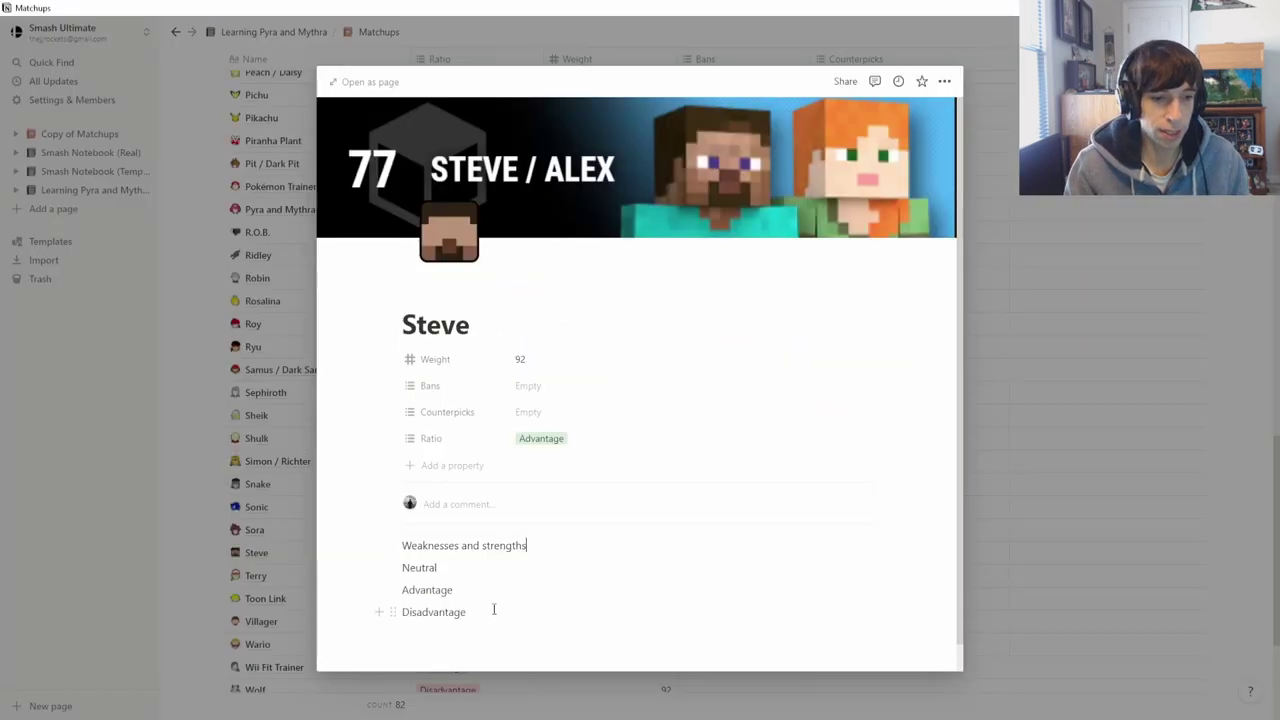
left_click(516, 610)
key("Return")
type("Gimmicks")
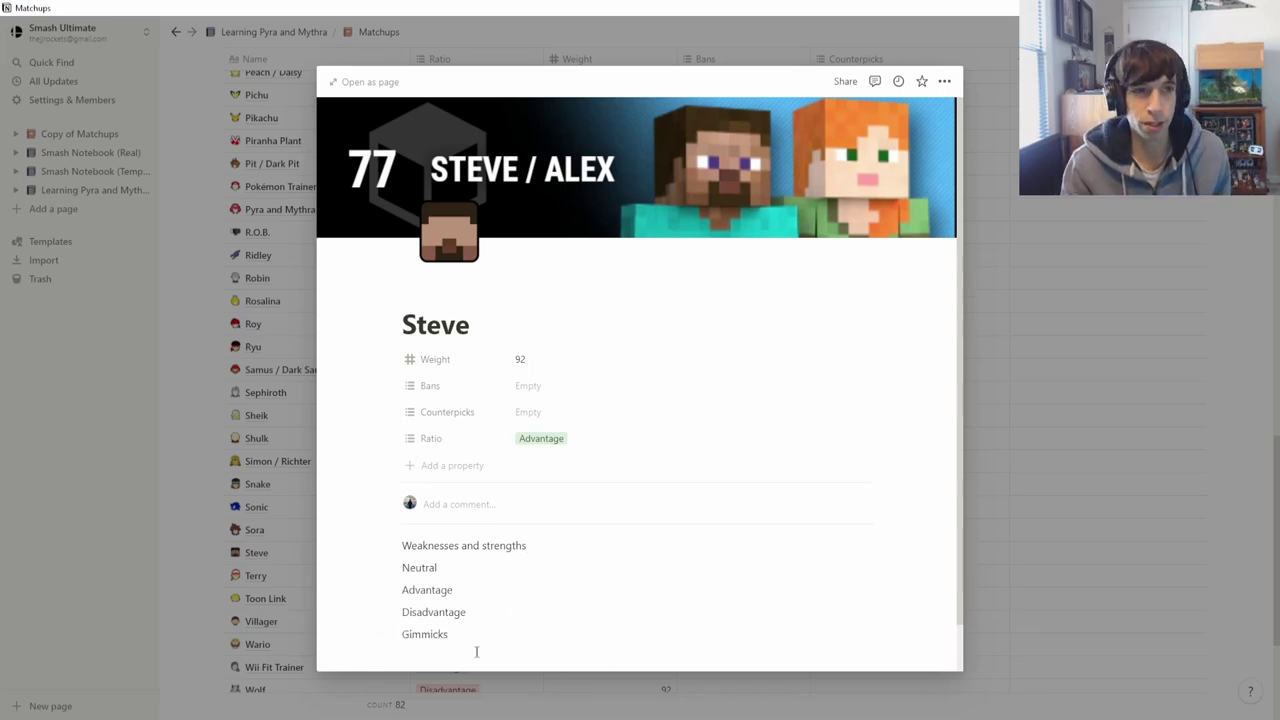
mouse_move(408, 716)
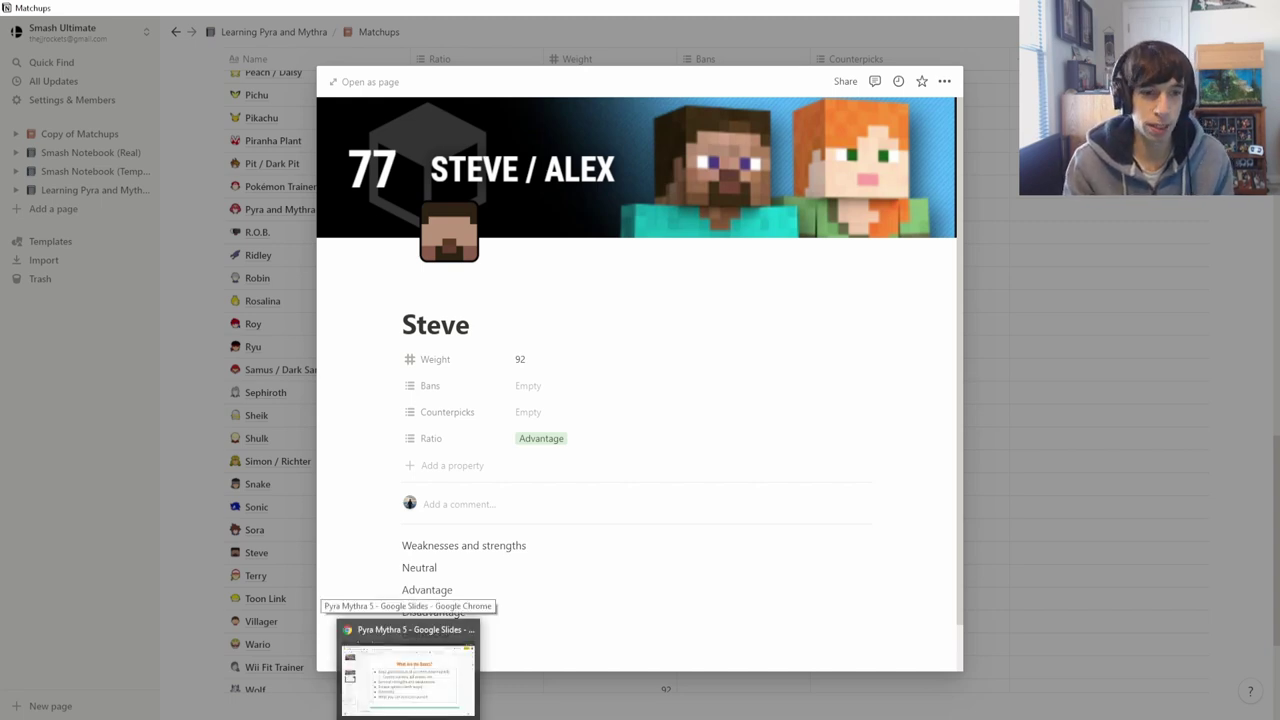
left_click(408, 668)
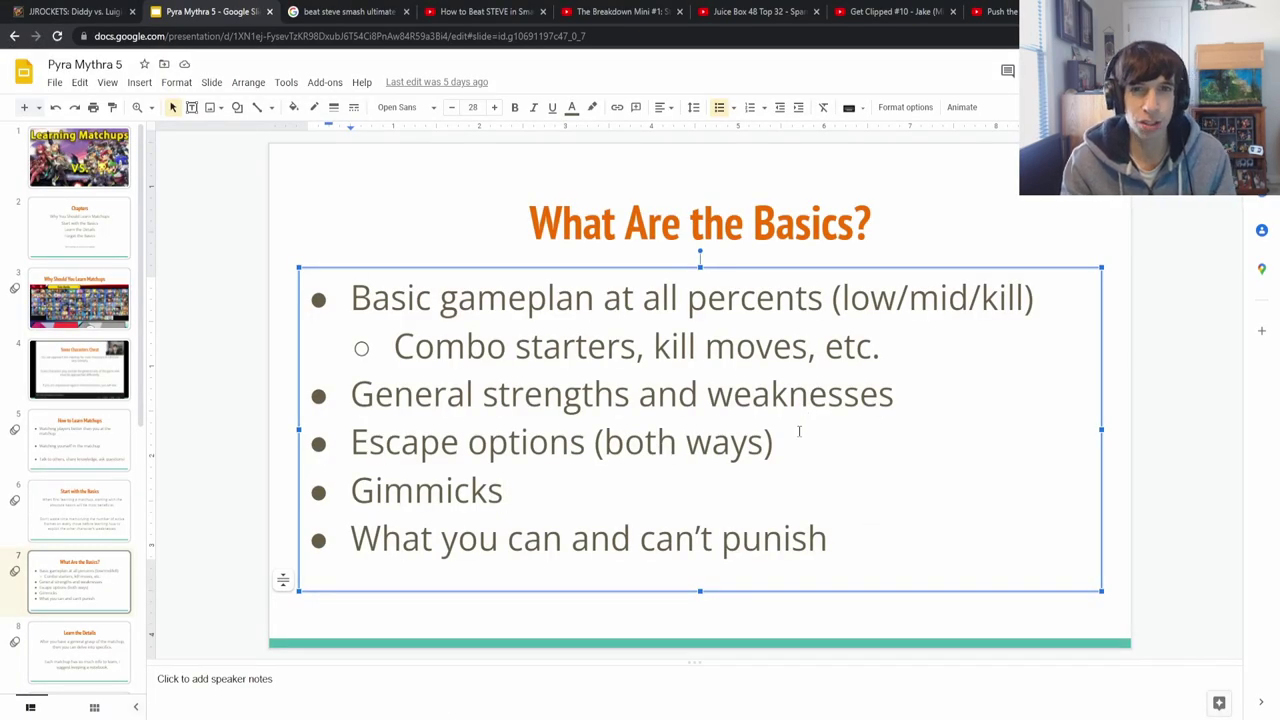
left_click_drag(830, 543, 474, 542)
left_click(894, 549)
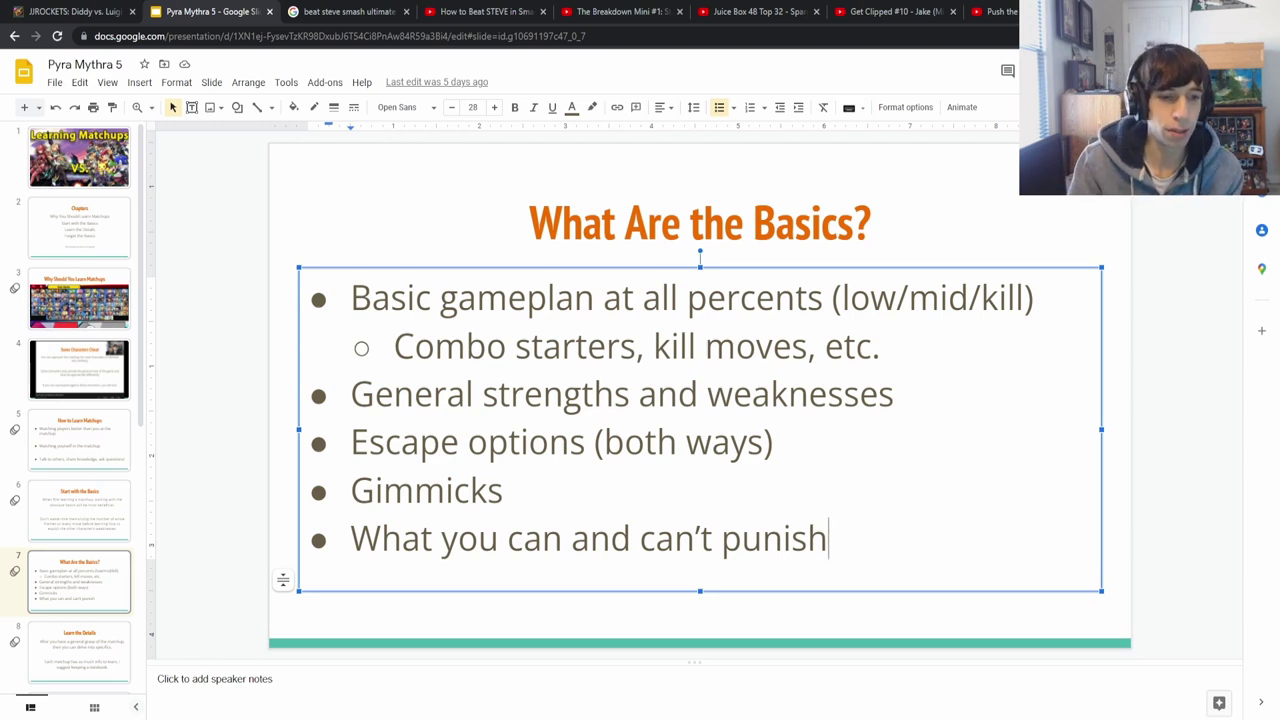
key("alt+Tab")
scroll(560, 540, "down", 2)
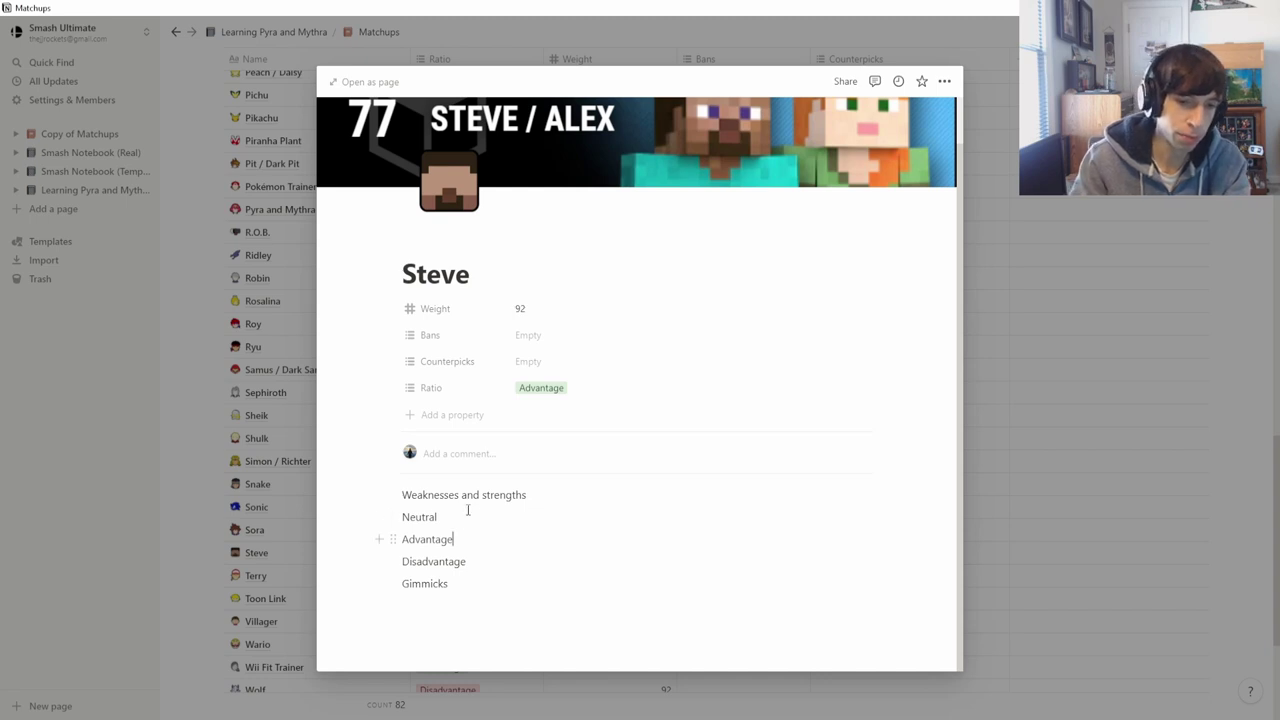
Step: Place the caret after Neutral, then bring up the How to Beat STEVE video
left_click(485, 518)
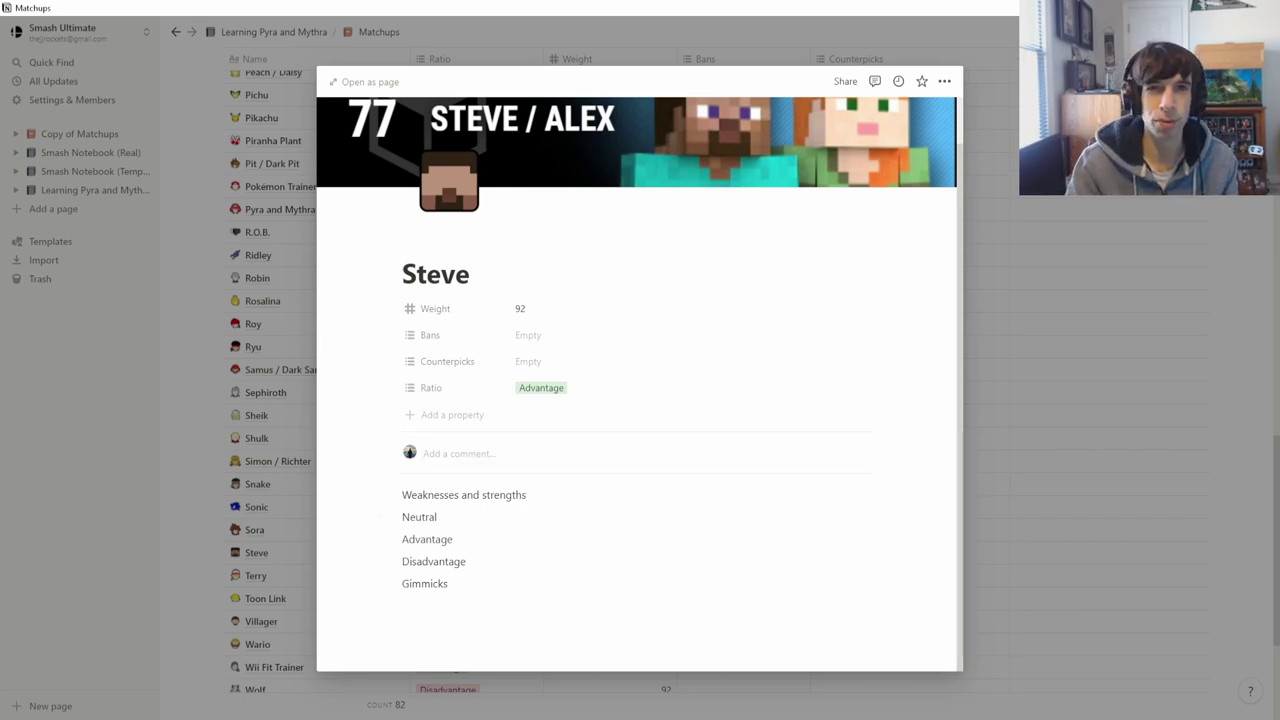
key("alt+Tab")
left_click(515, 12)
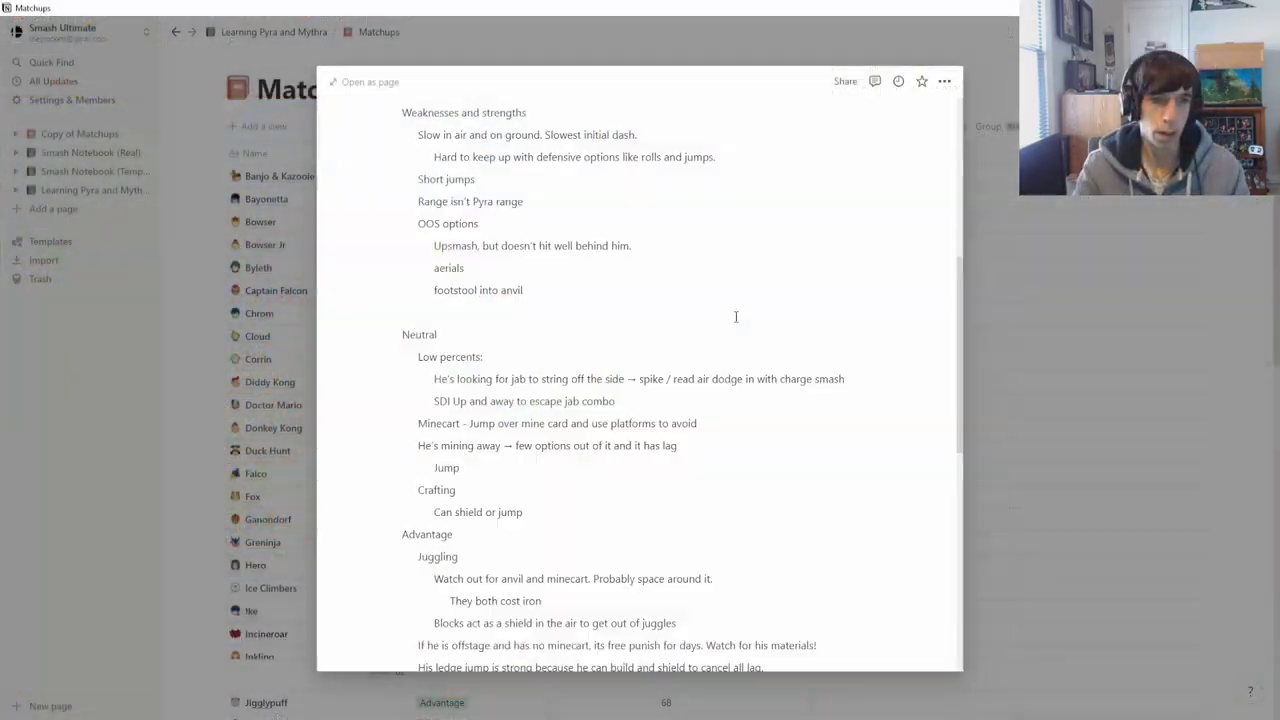
Step: Scroll through Steve's Notion notes, reviewing the Stages, OOS options and Neutral sections
scroll(720, 340, "up", 3)
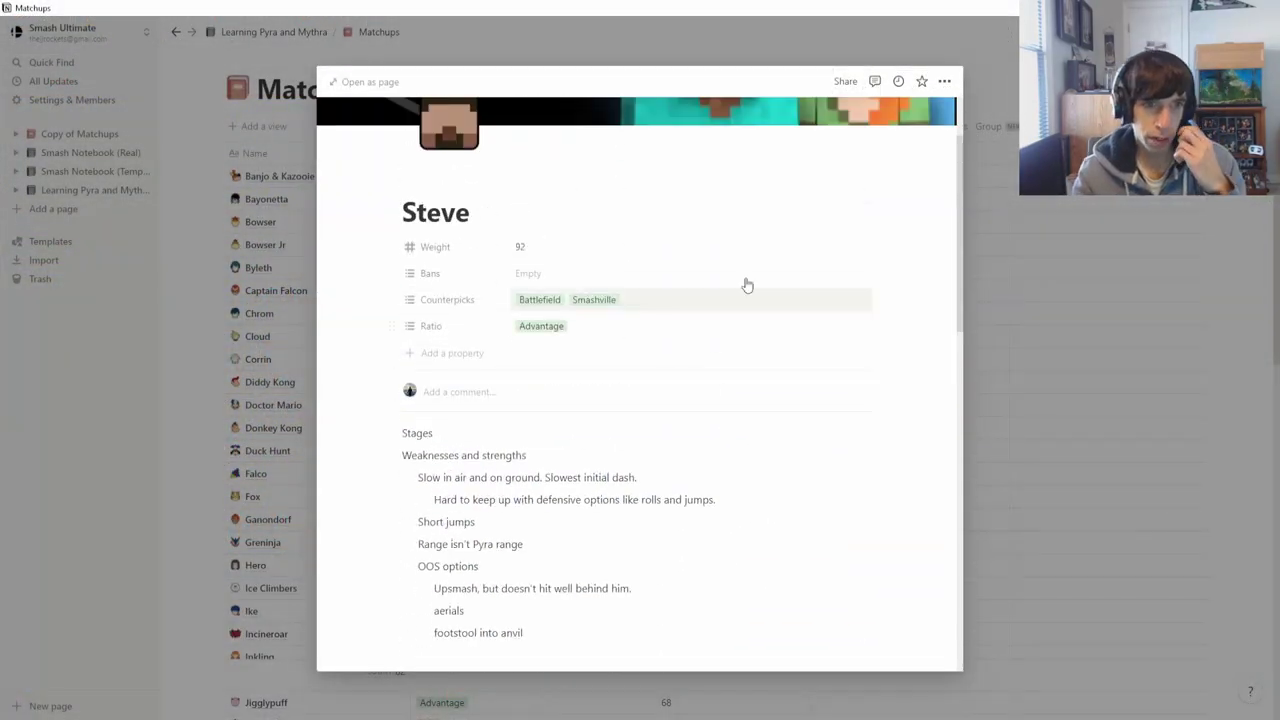
scroll(736, 286, "down", 12)
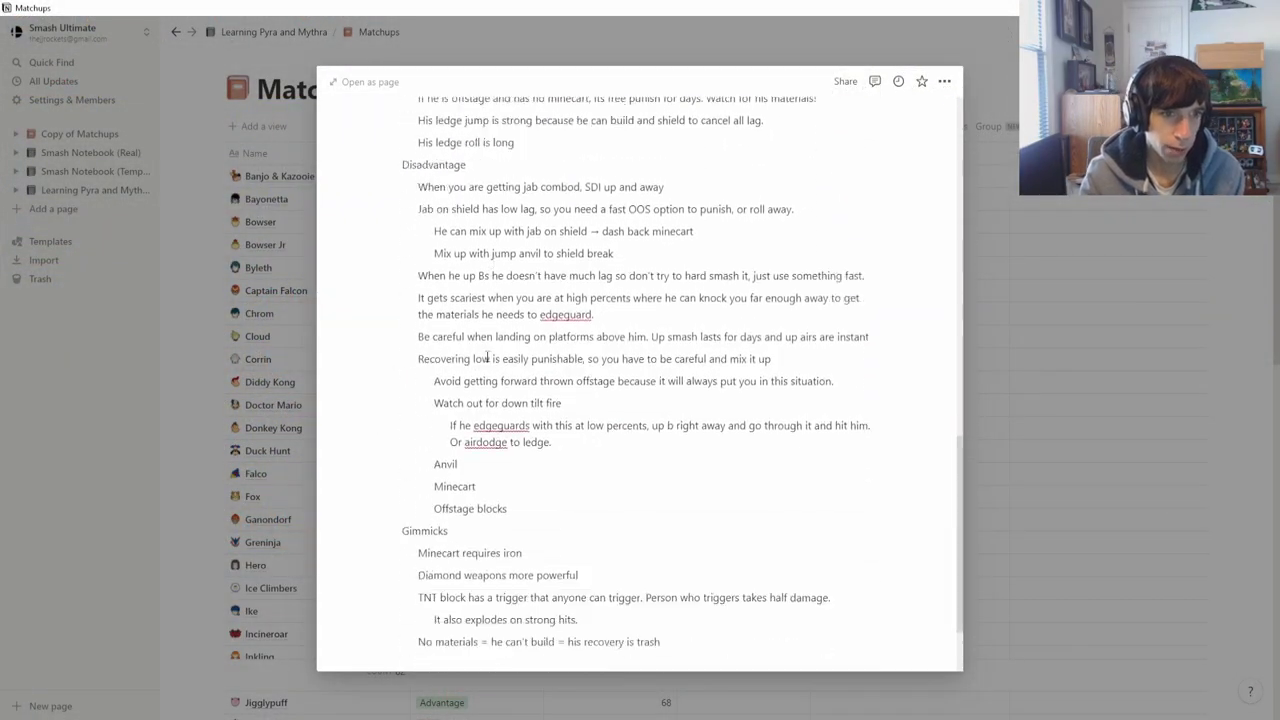
scroll(487, 367, "down", 1)
scroll(624, 395, "up", 12)
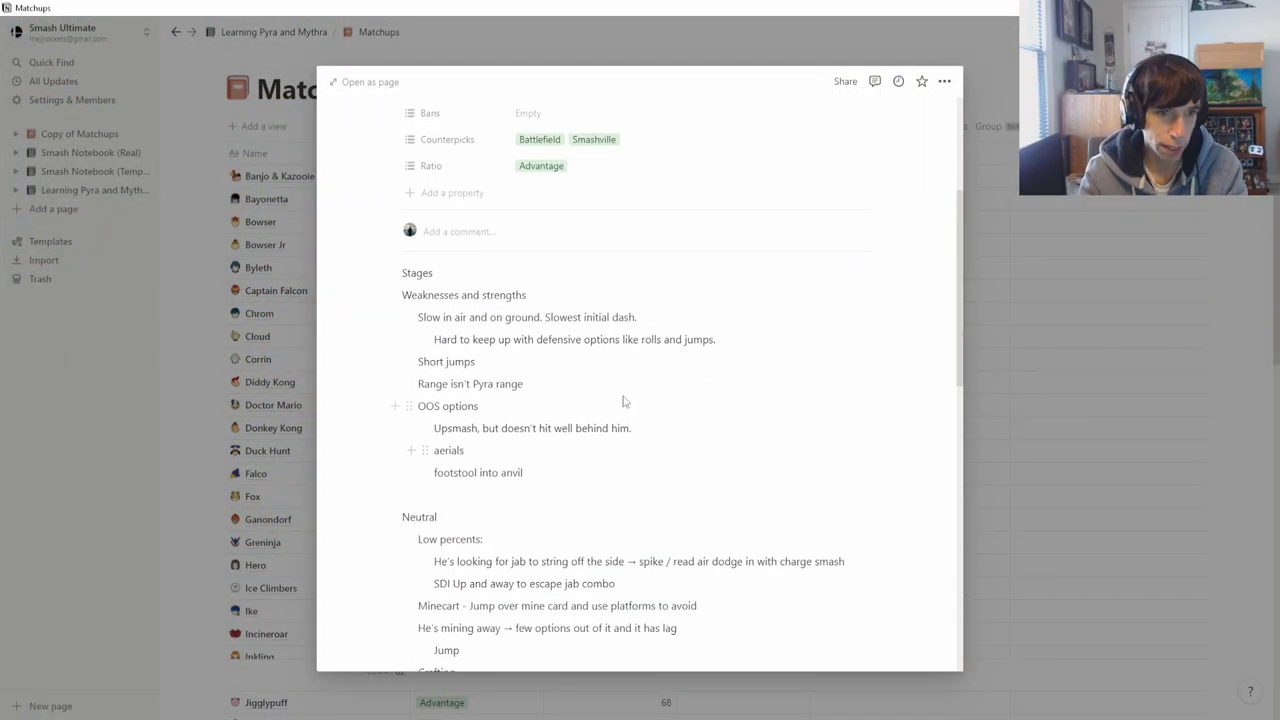
scroll(624, 395, "up", 3)
scroll(643, 371, "down", 1)
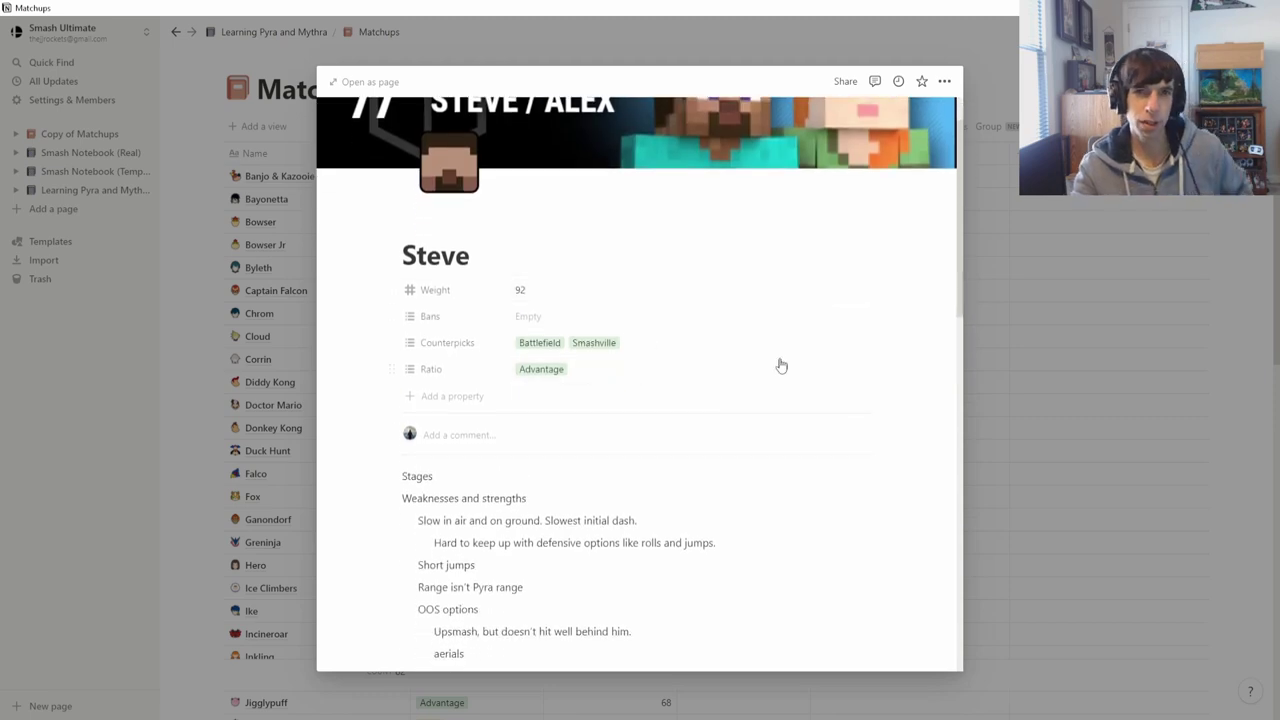
scroll(757, 350, "down", 2)
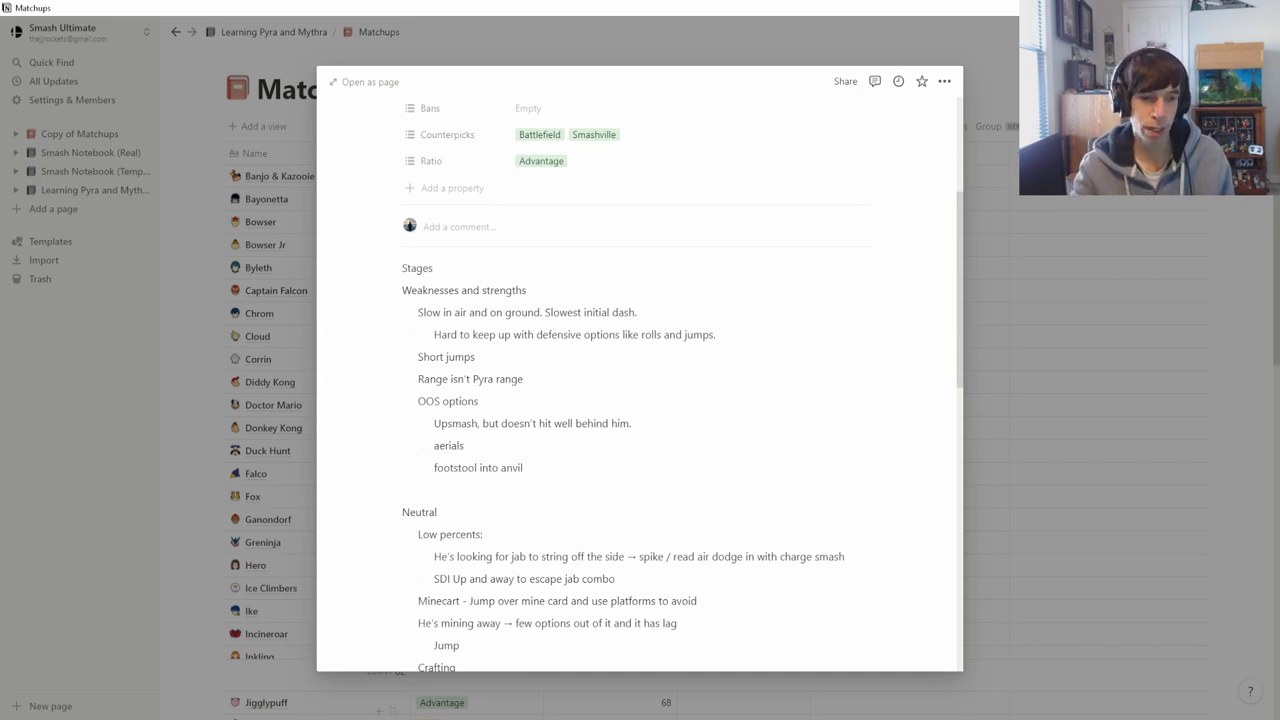
Step: Switch to the Discord #matchups channel and browse the Steve search results
mouse_move(408, 719)
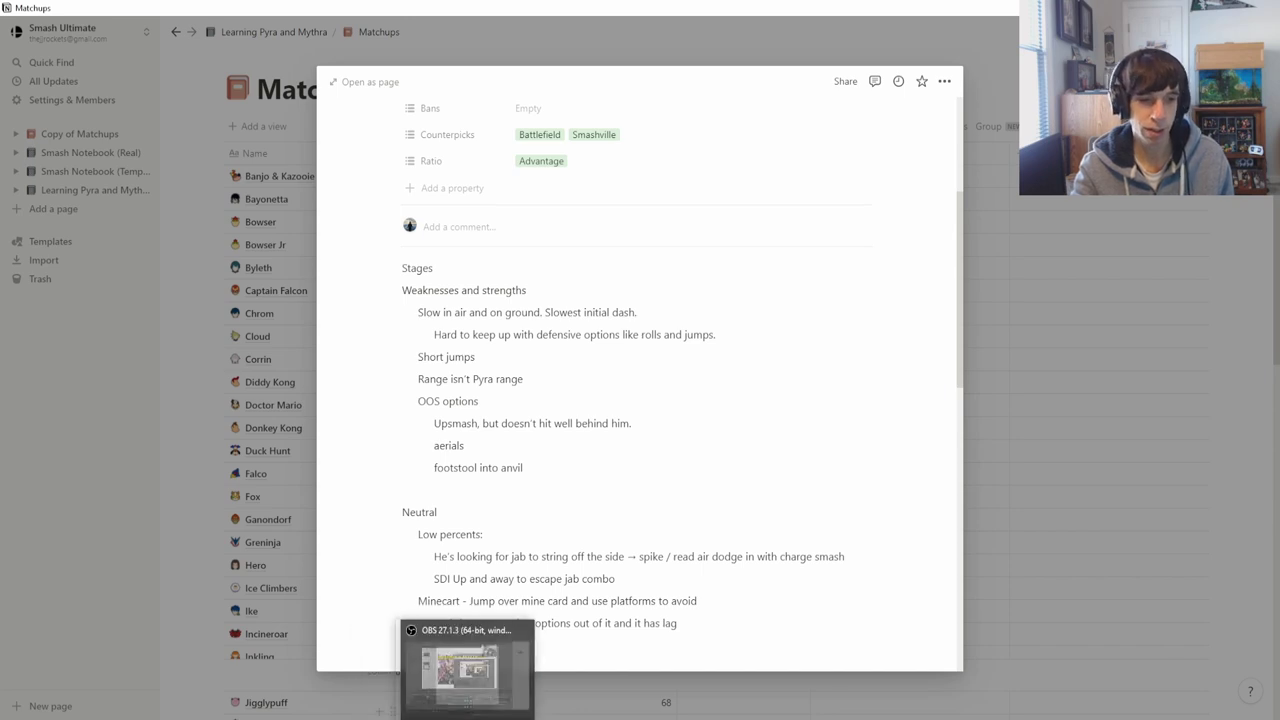
left_click(470, 719)
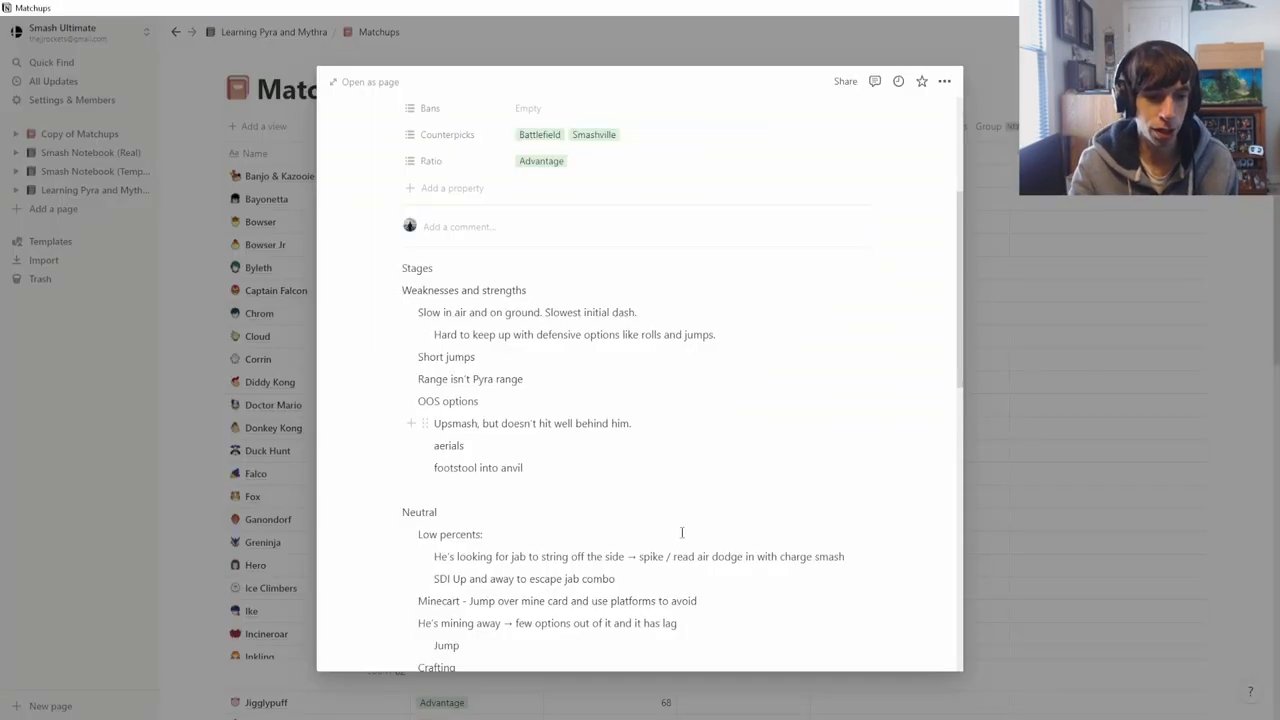
scroll(660, 440, "down", 3)
scroll(700, 412, "down", 3)
scroll(611, 415, "down", 3)
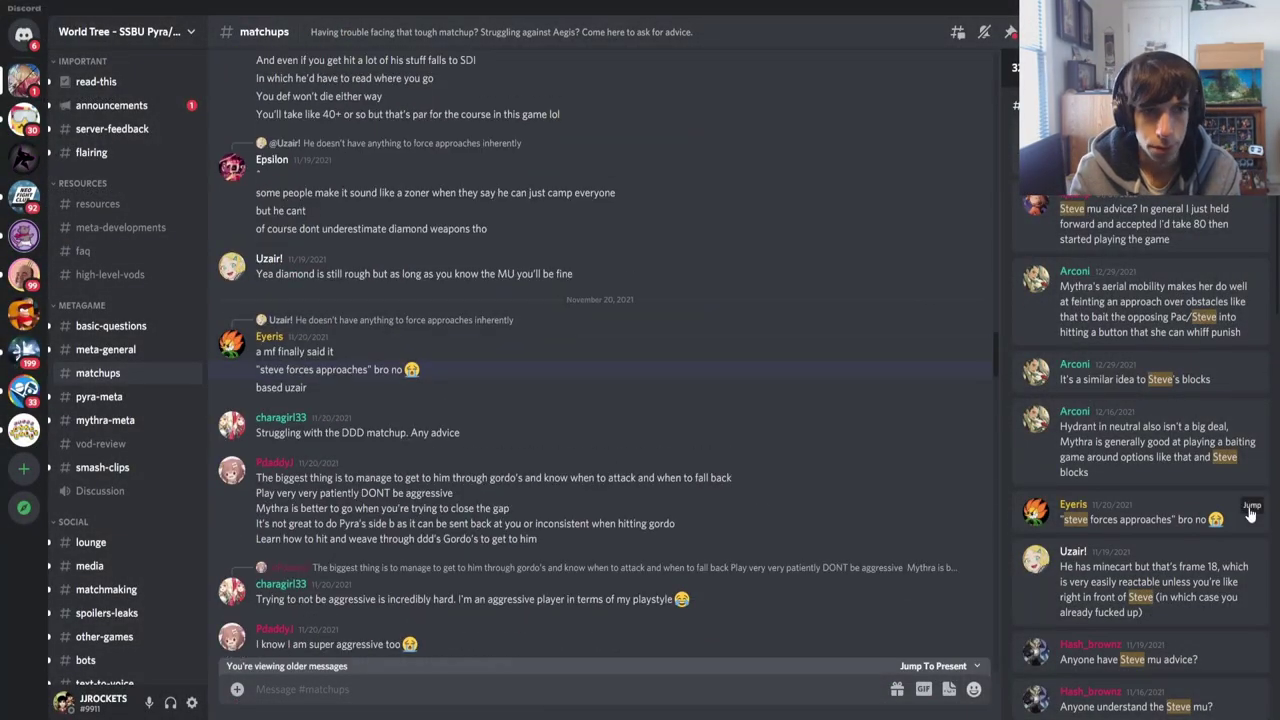
Step: Jump to the November 19 'Anyone have Steve mu advice?' message and read the replies
left_click(1251, 437)
scroll(441, 425, "down", 3)
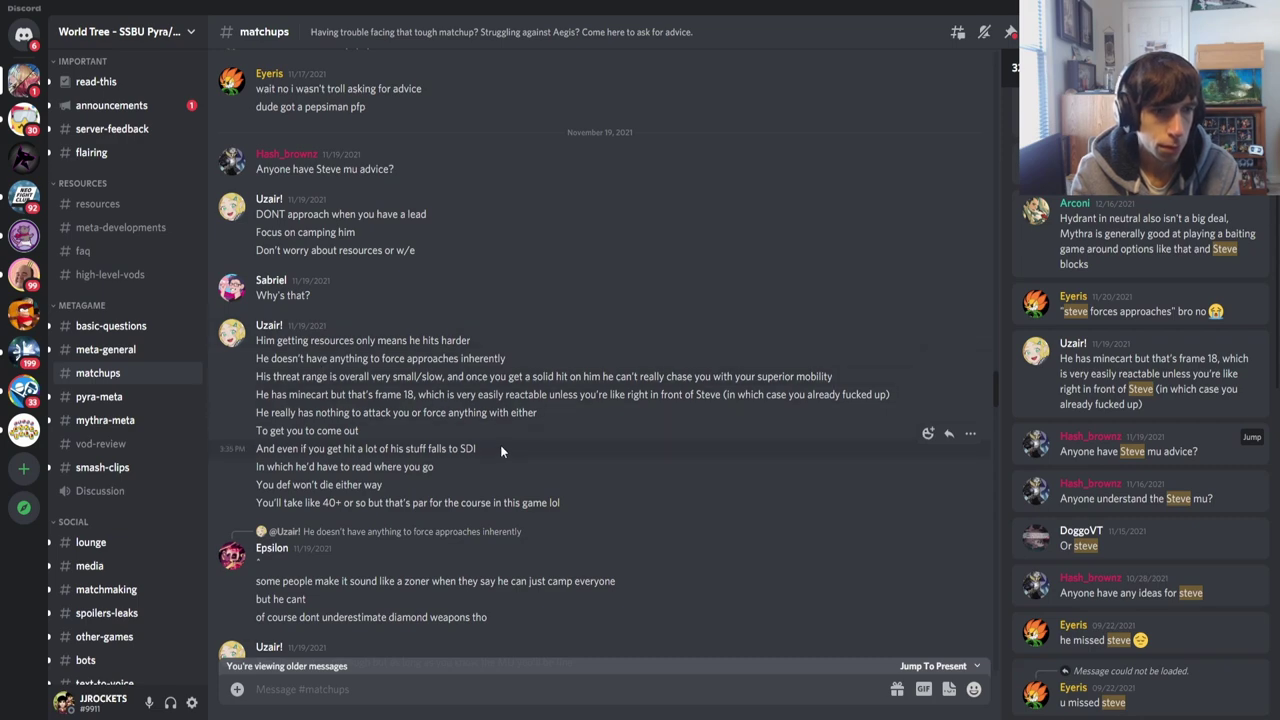
scroll(454, 452, "down", 2)
scroll(566, 492, "down", 4)
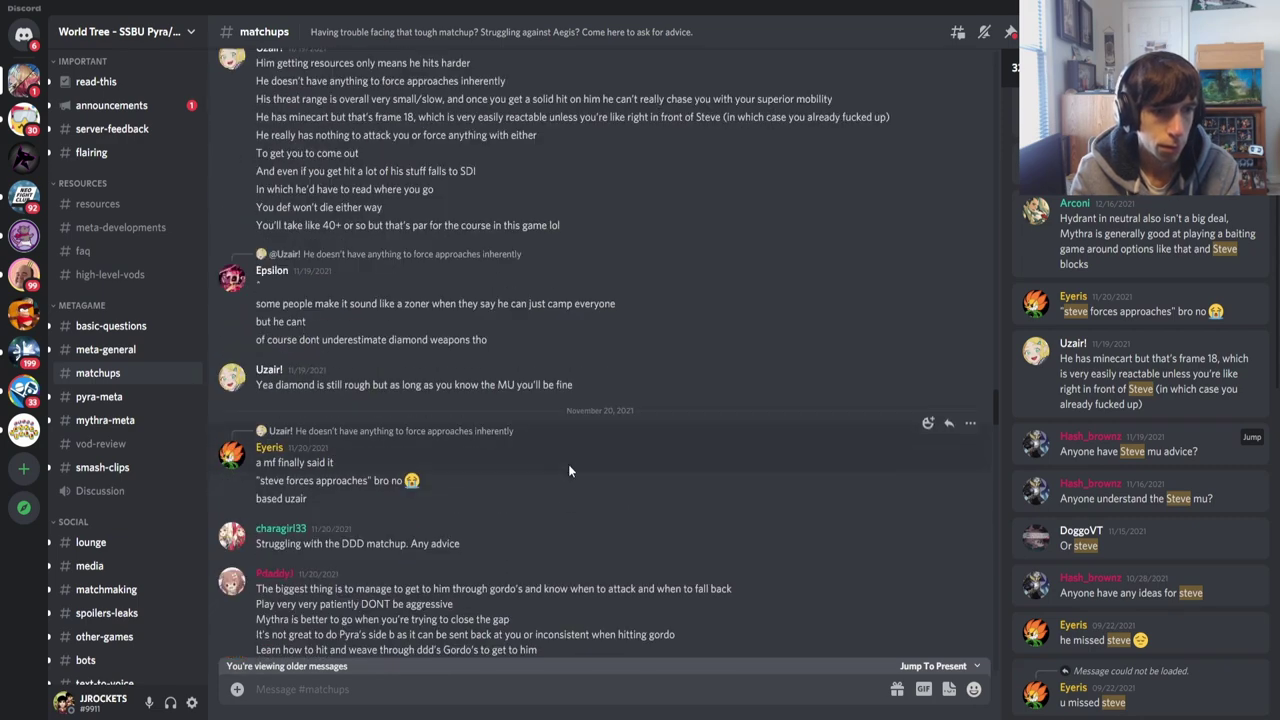
scroll(568, 464, "up", 5)
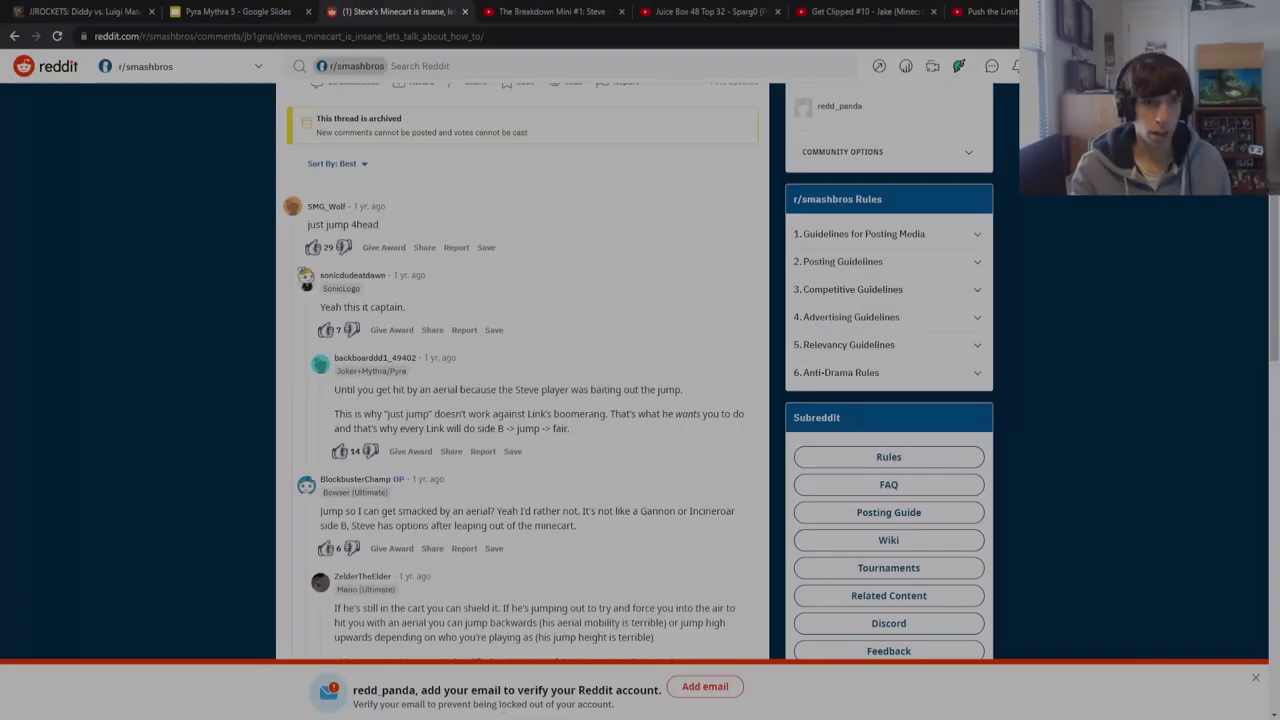
Step: Glance at the Reddit Steve minecart thread, then reread Steve's Notion notes
left_click(500, 719)
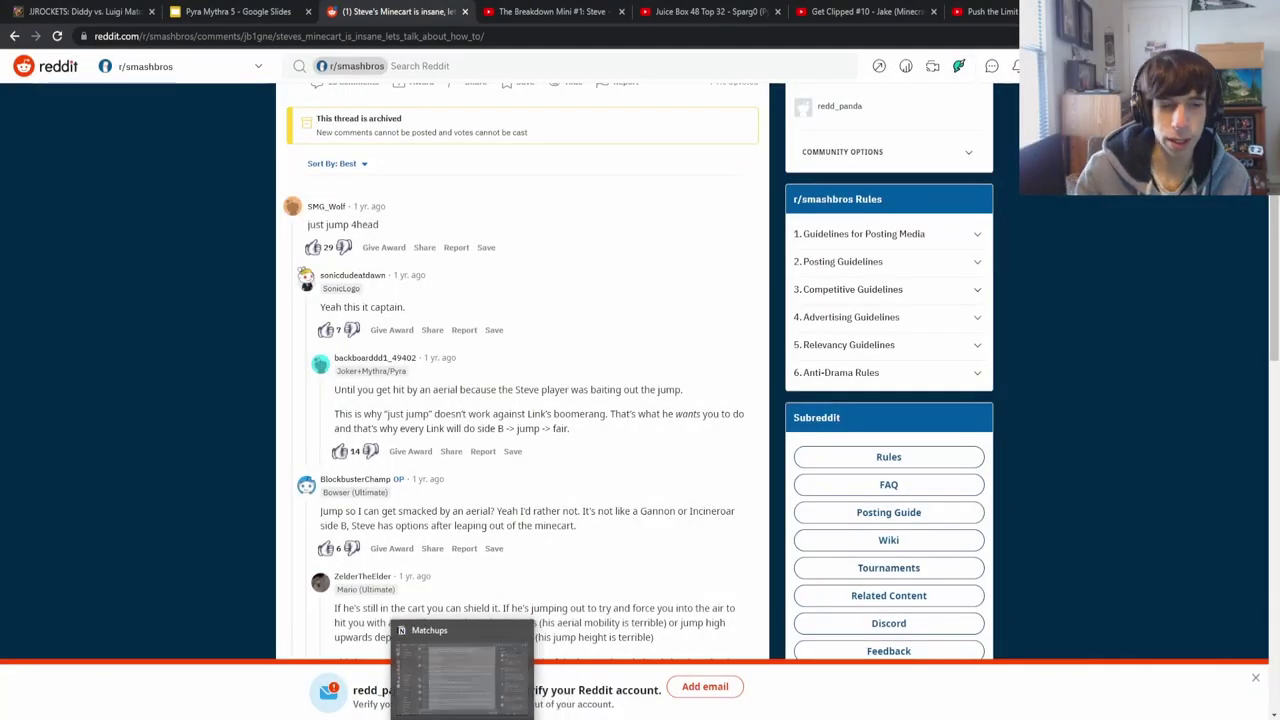
left_click(465, 675)
scroll(737, 470, "up", 5)
scroll(740, 480, "down", 12)
scroll(745, 292, "down", 4)
scroll(740, 300, "up", 15)
scroll(721, 323, "up", 3)
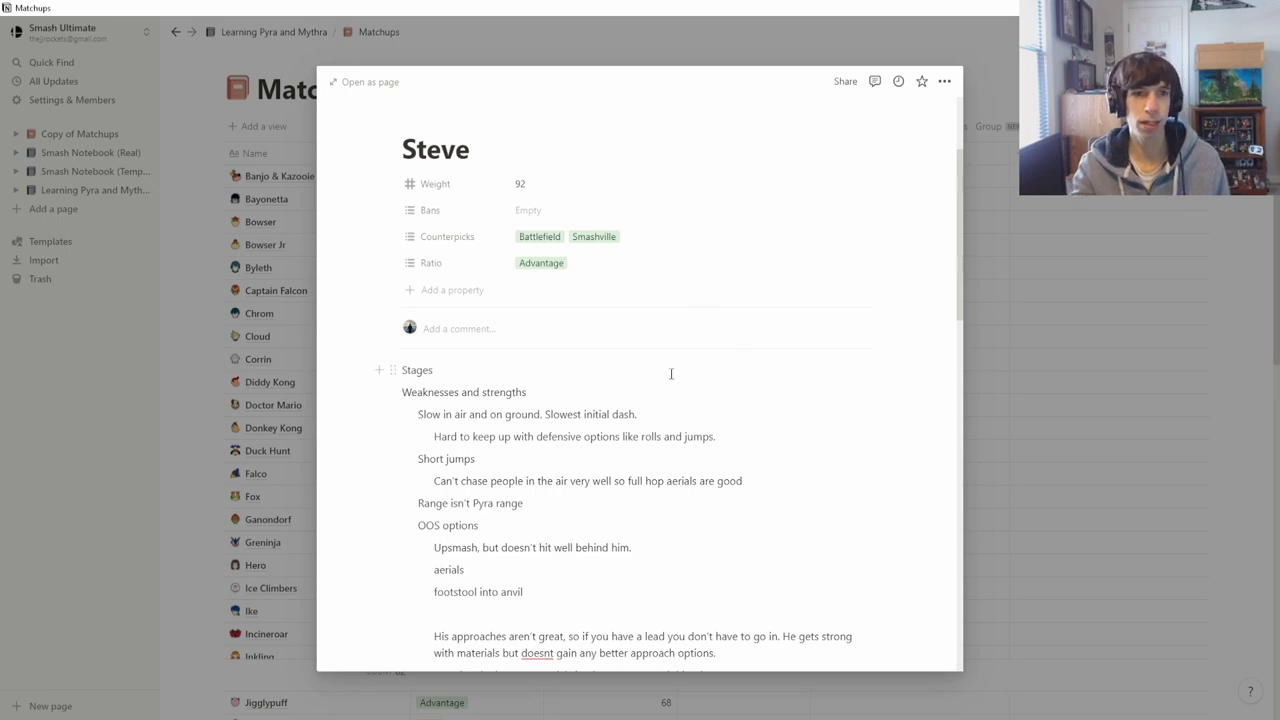
scroll(650, 392, "down", 4)
scroll(643, 400, "down", 7)
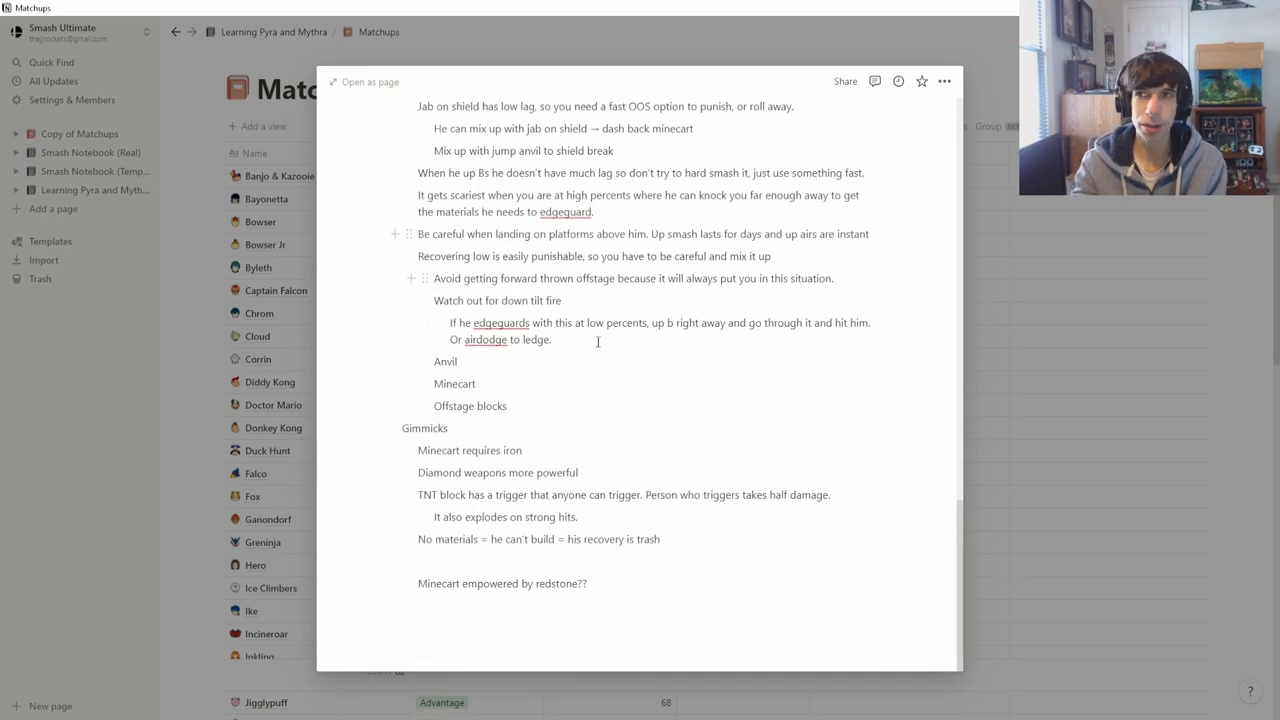
scroll(595, 348, "up", 5)
Step: Check the Juice Box 48 Pyra/Mythra vs Steve video, then return to the Notion notes
key("alt+Tab")
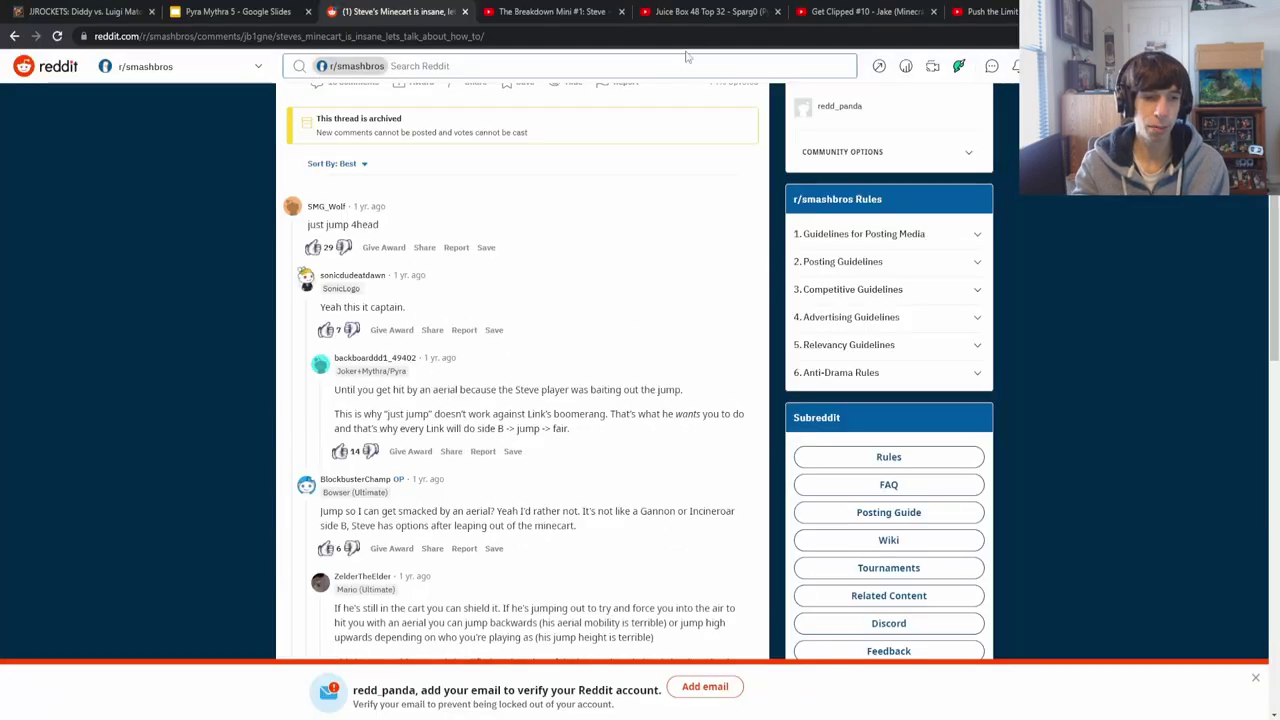
left_click(705, 11)
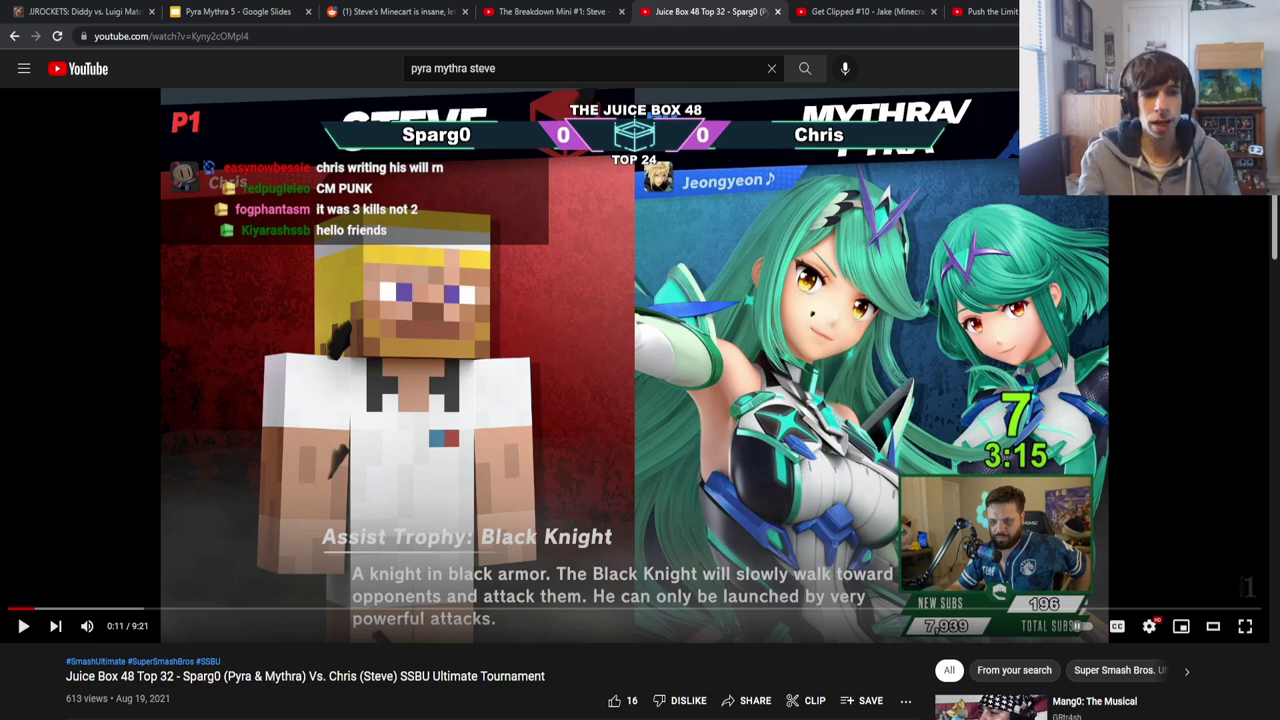
key("alt+Tab")
scroll(659, 425, "down", 4)
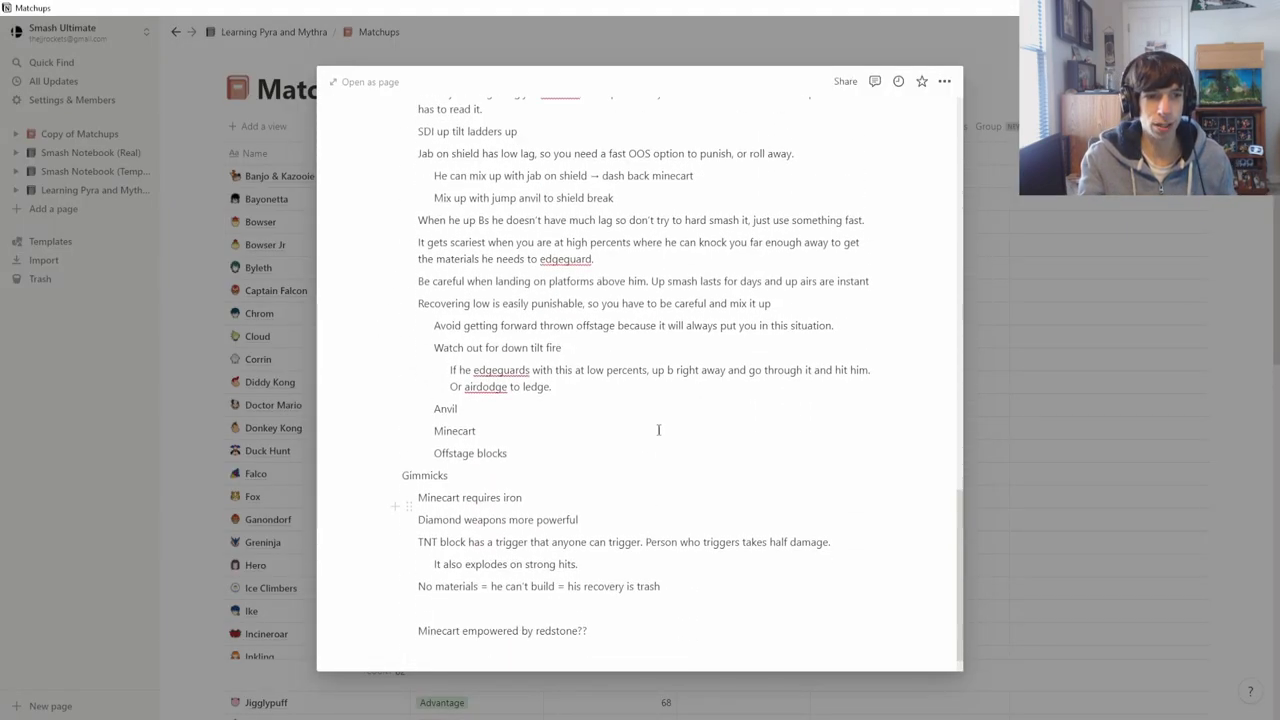
scroll(659, 425, "up", 14)
scroll(662, 355, "down", 4)
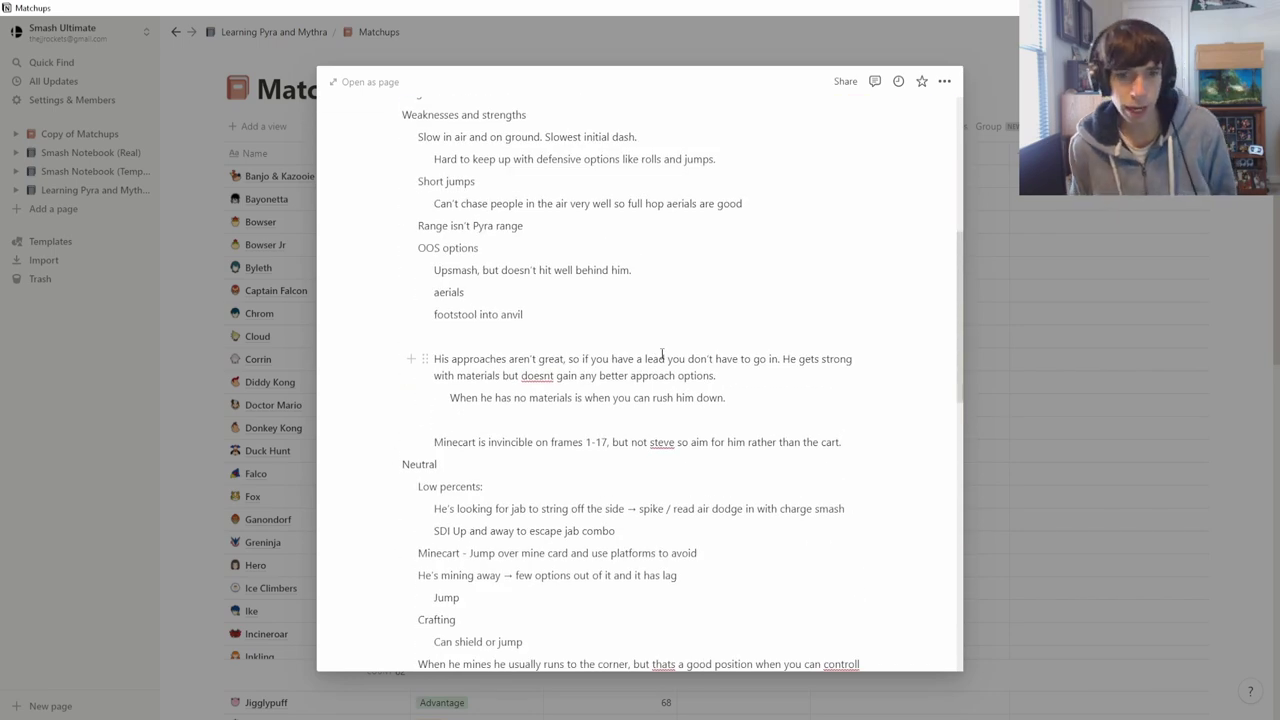
scroll(566, 386, "up", 5)
scroll(631, 443, "down", 3)
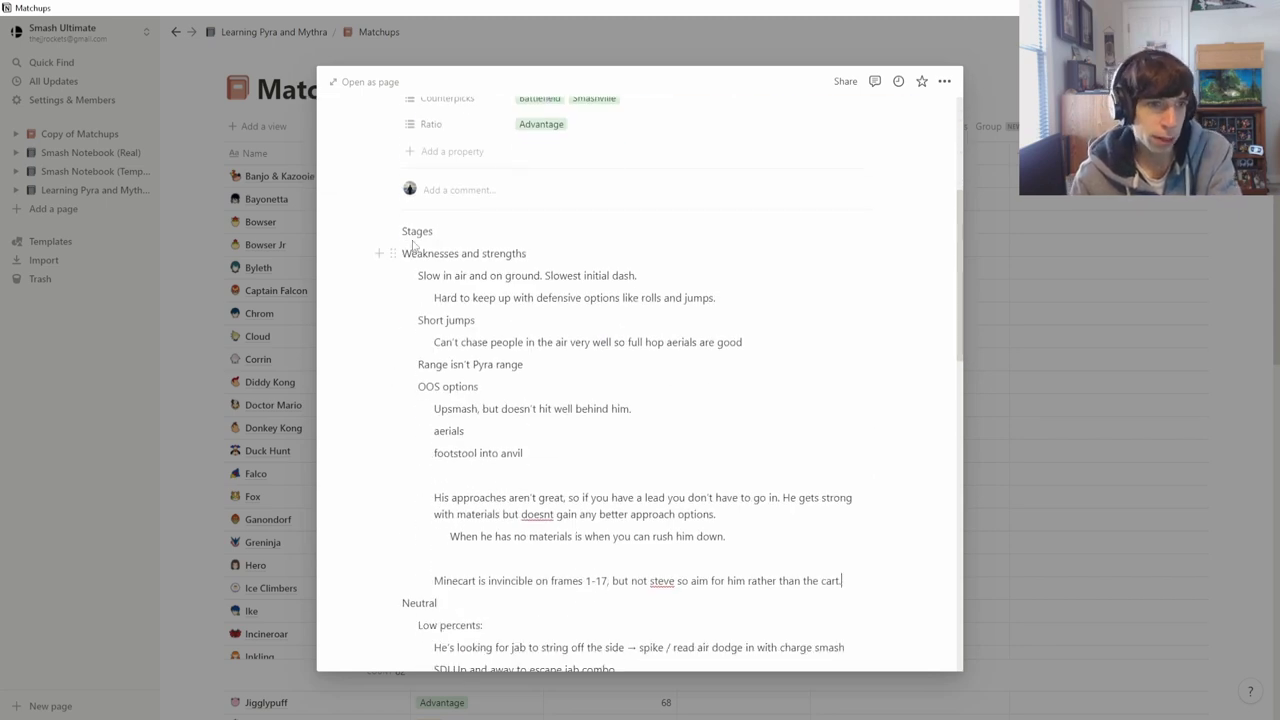
scroll(510, 240, "up", 3)
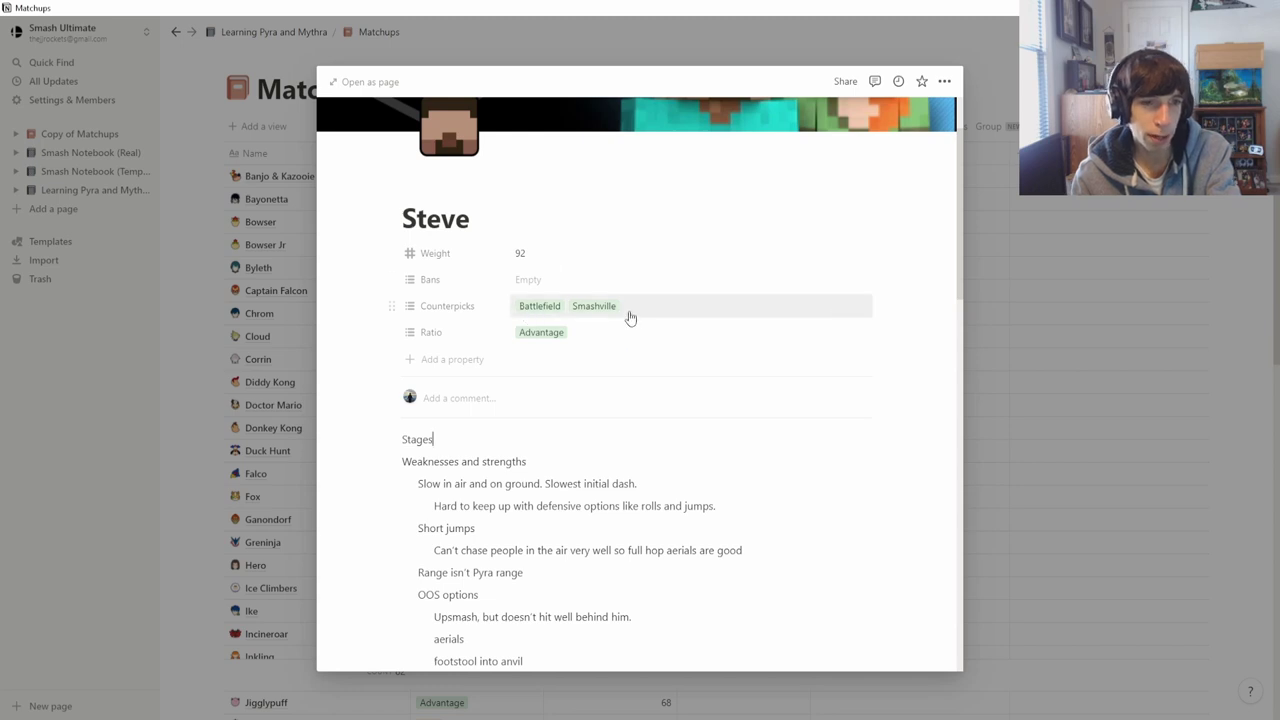
scroll(628, 316, "down", 2)
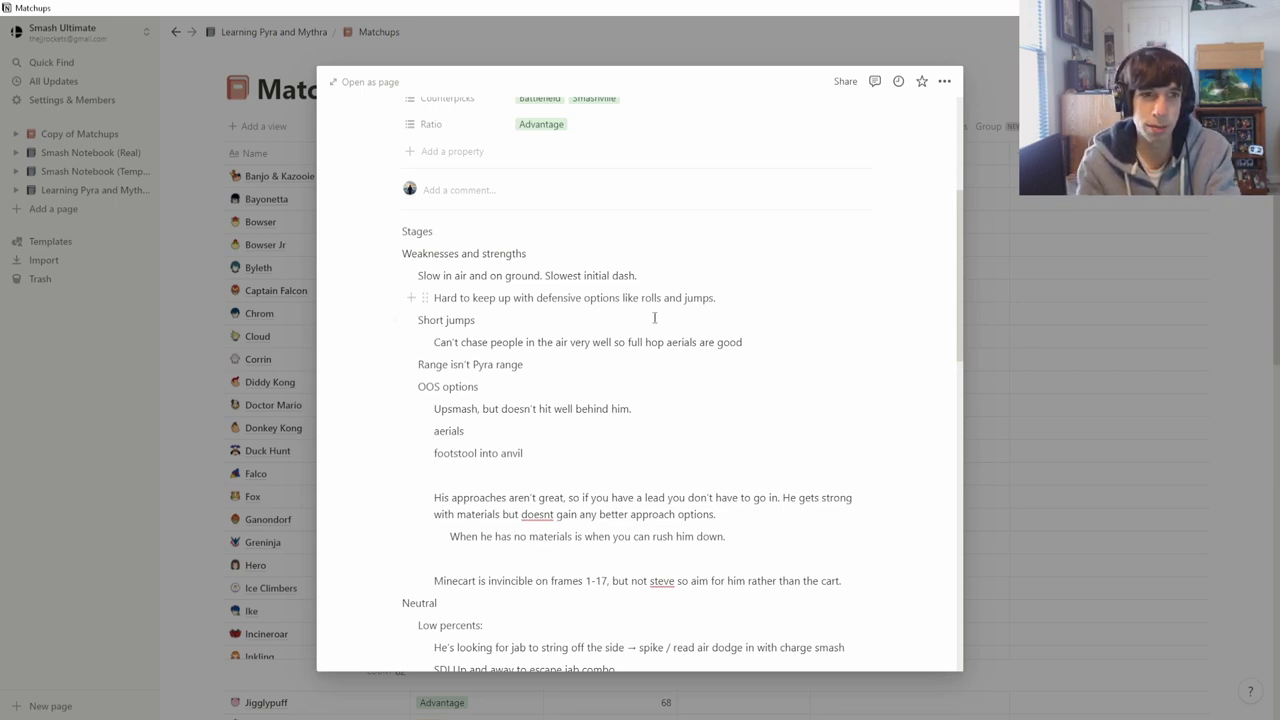
scroll(717, 240, "down", 1)
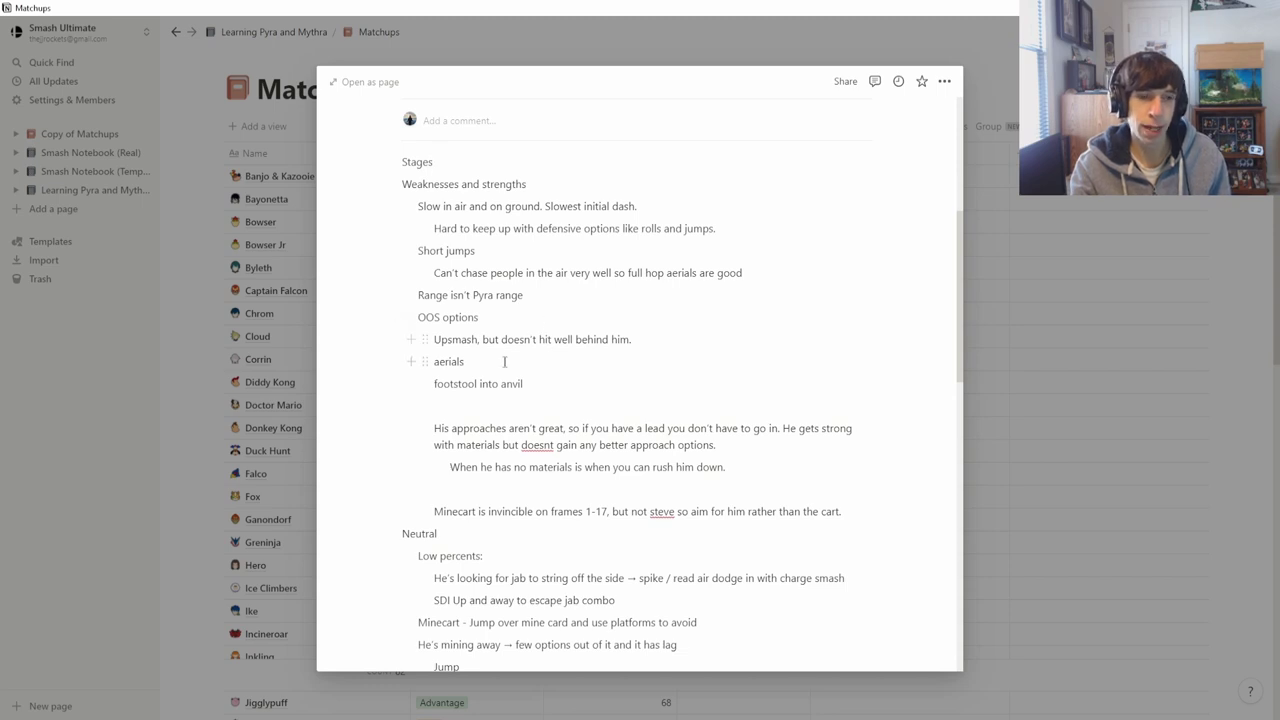
scroll(423, 233, "down", 2)
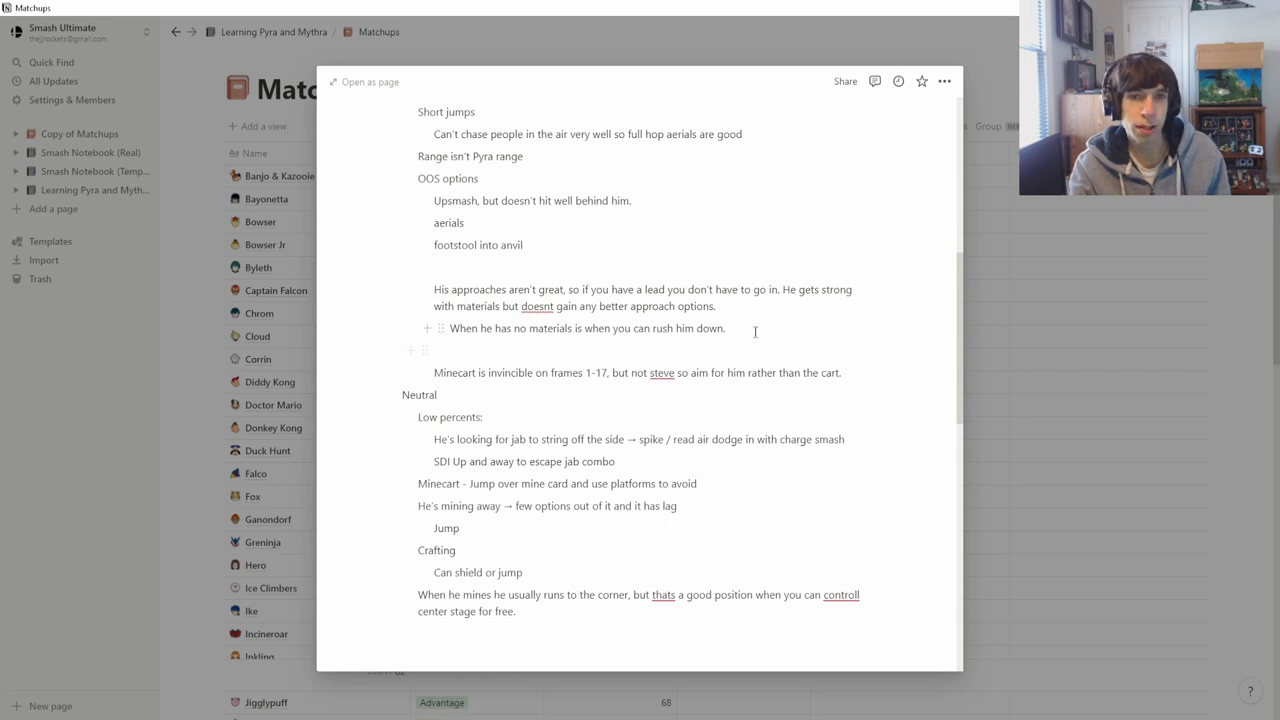
left_click(755, 305)
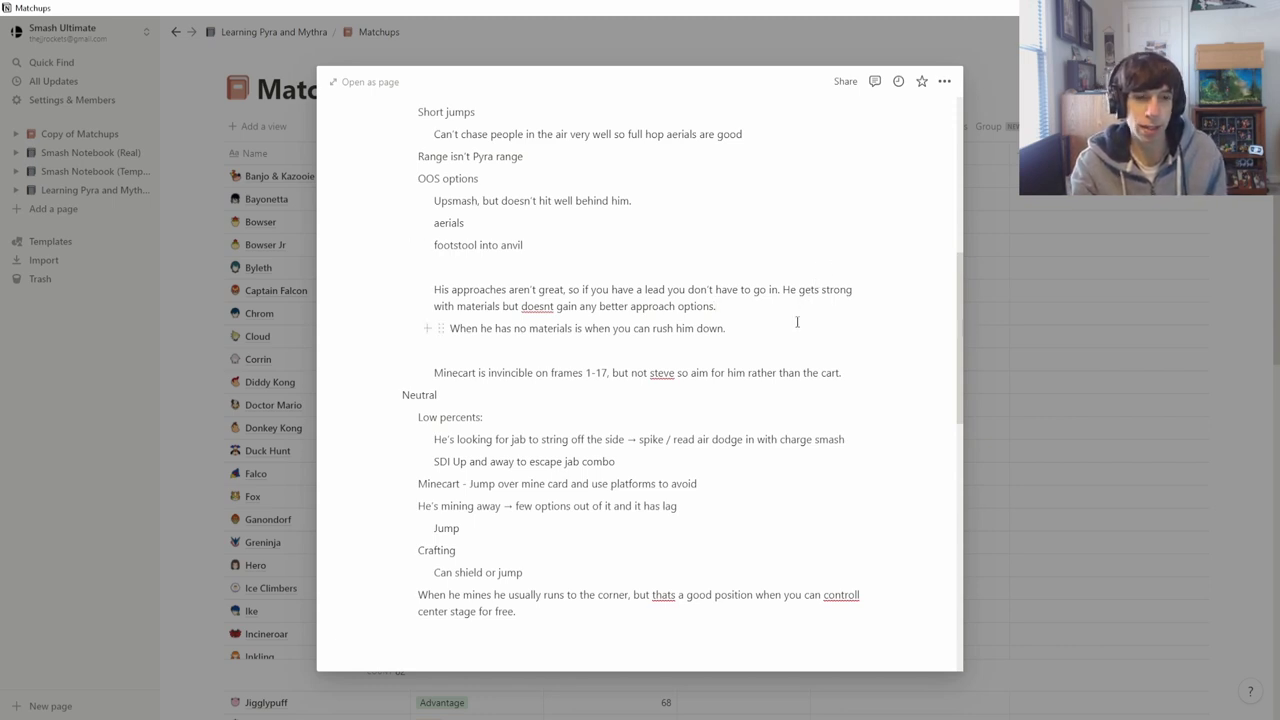
scroll(534, 366, "down", 1)
left_click_drag(452, 303, 608, 303)
left_click(722, 303)
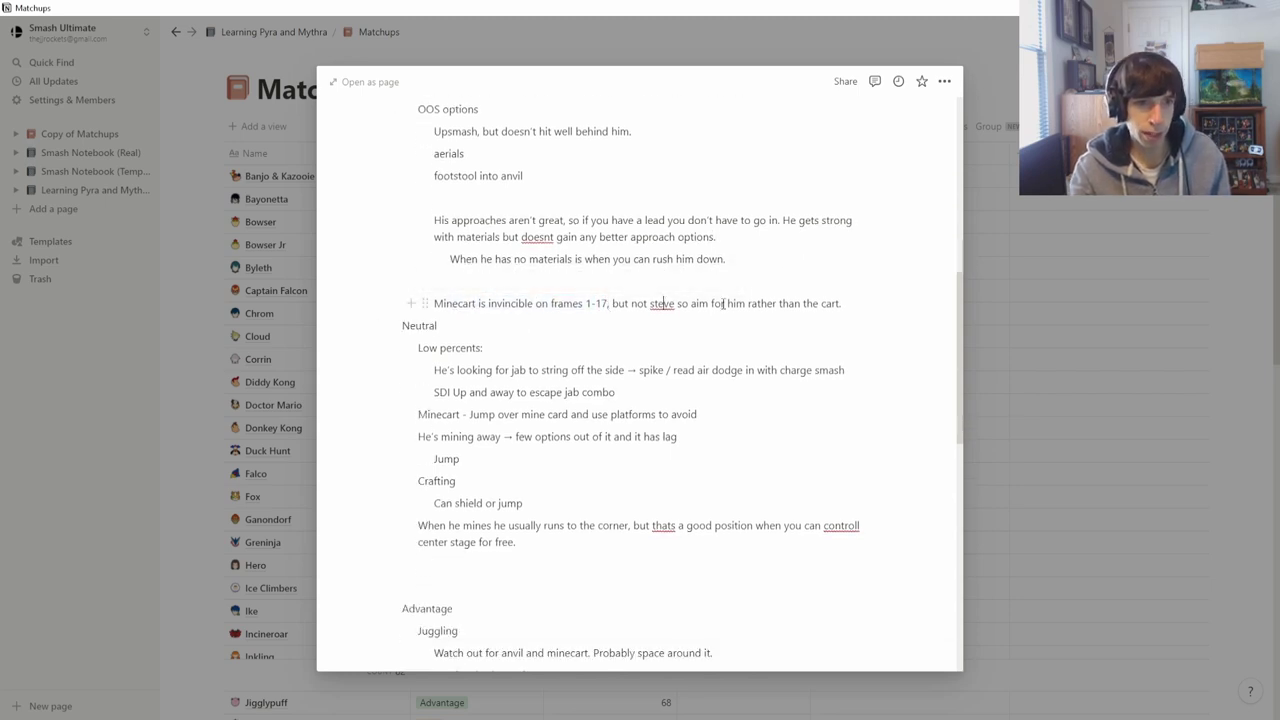
left_click(874, 303)
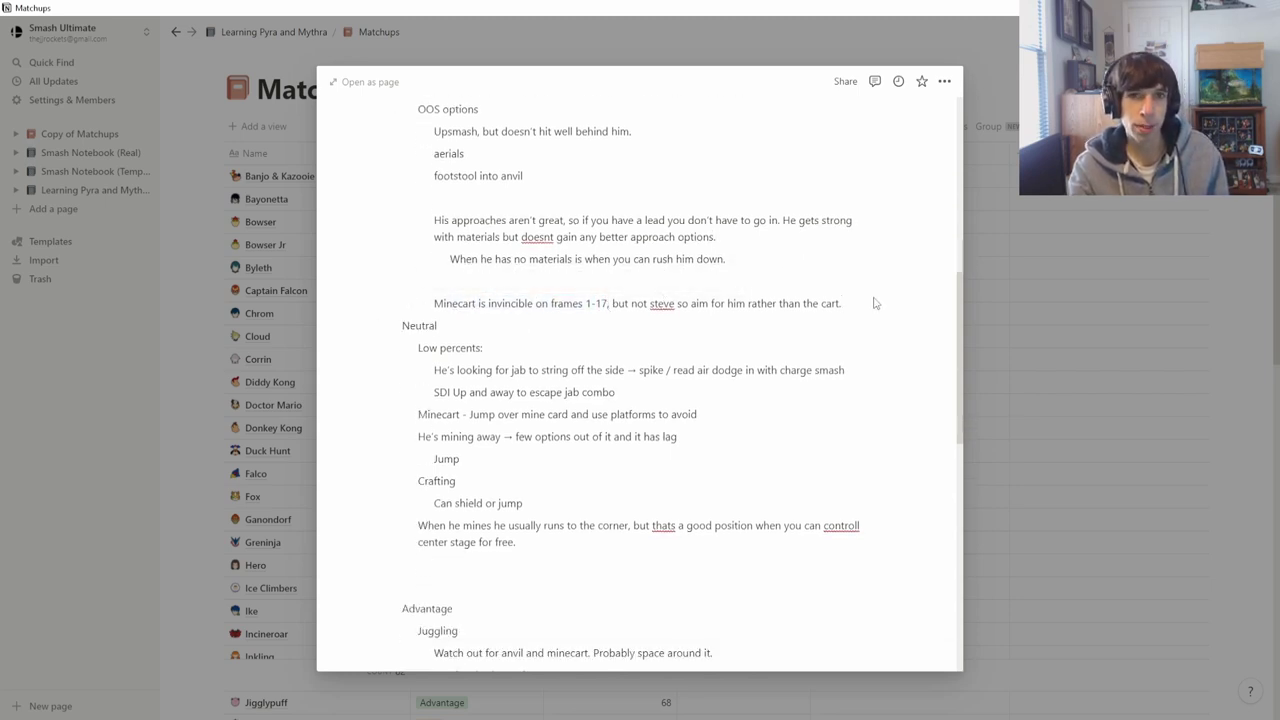
scroll(874, 303, "down", 2)
scroll(444, 264, "down", 1)
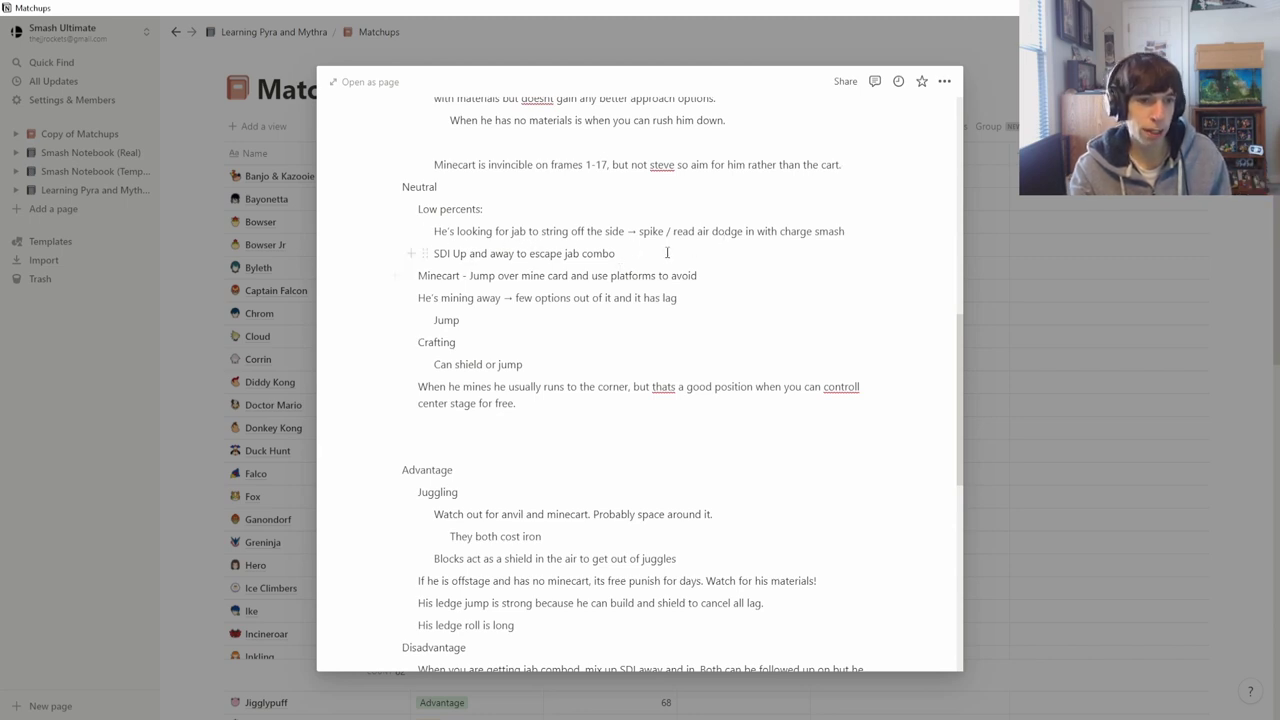
Step: Delete the 'SDI Up and away to escape jab combo' line and its empty block under Low percents
left_click_drag(664, 254, 425, 259)
left_click(606, 253)
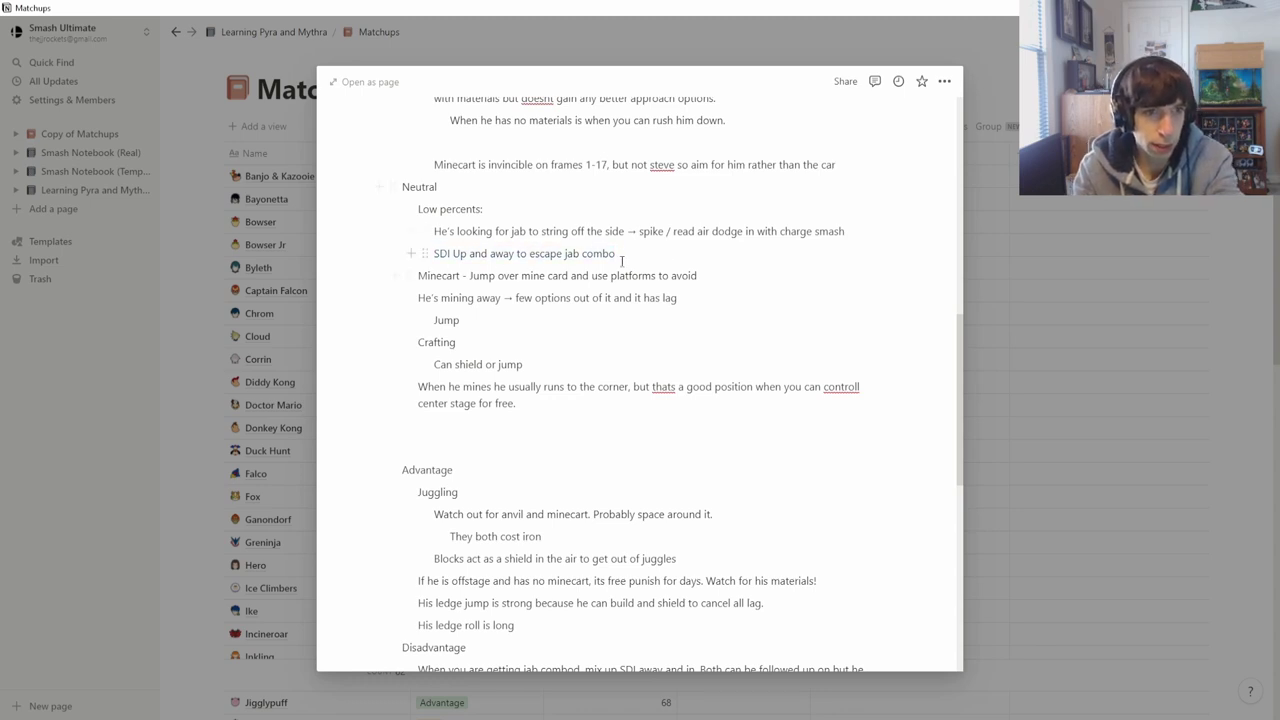
left_click_drag(622, 256, 574, 253)
key("BackSpace")
key("BackSpace")
key("BackSpace")
key("BackSpace")
key("BackSpace")
key("BackSpace")
key("BackSpace")
key("BackSpace")
key("BackSpace")
key("BackSpace")
key("BackSpace")
key("BackSpace")
key("BackSpace")
key("BackSpace")
key("BackSpace")
key("BackSpace")
key("BackSpace")
key("BackSpace")
key("BackSpace")
key("BackSpace")
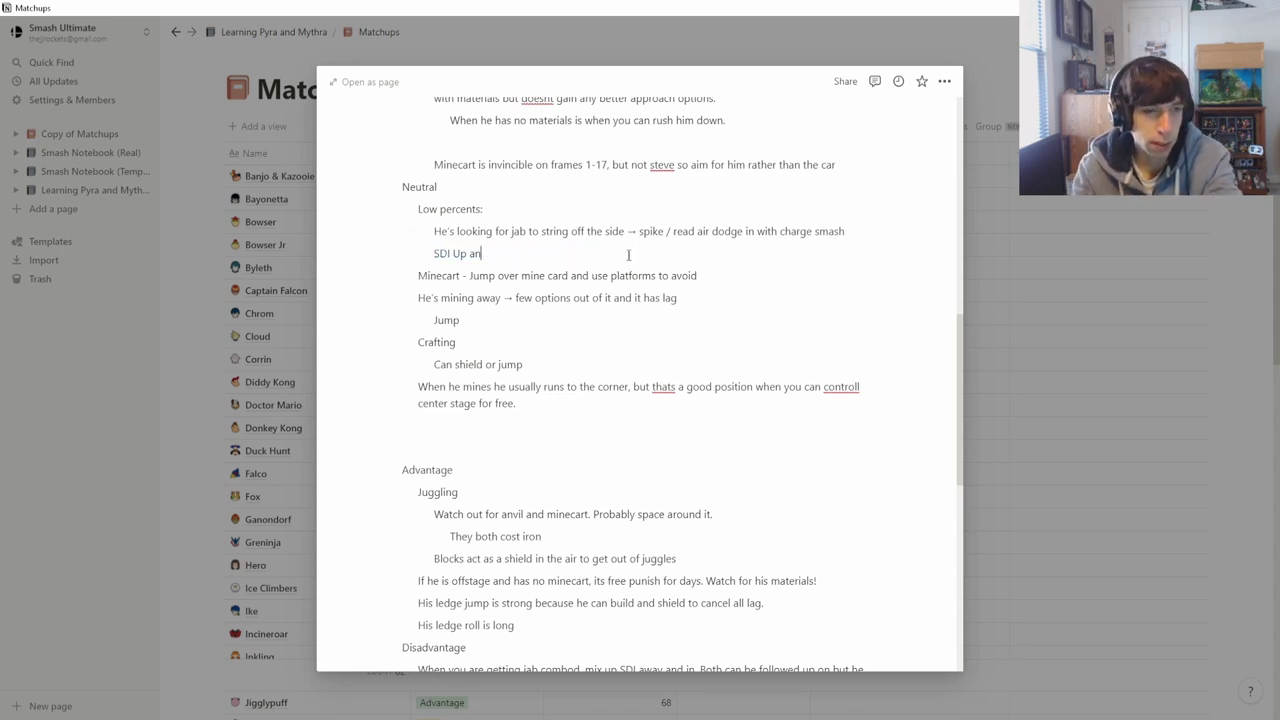
key("BackSpace")
key("BackSpace")
key("BackSpace")
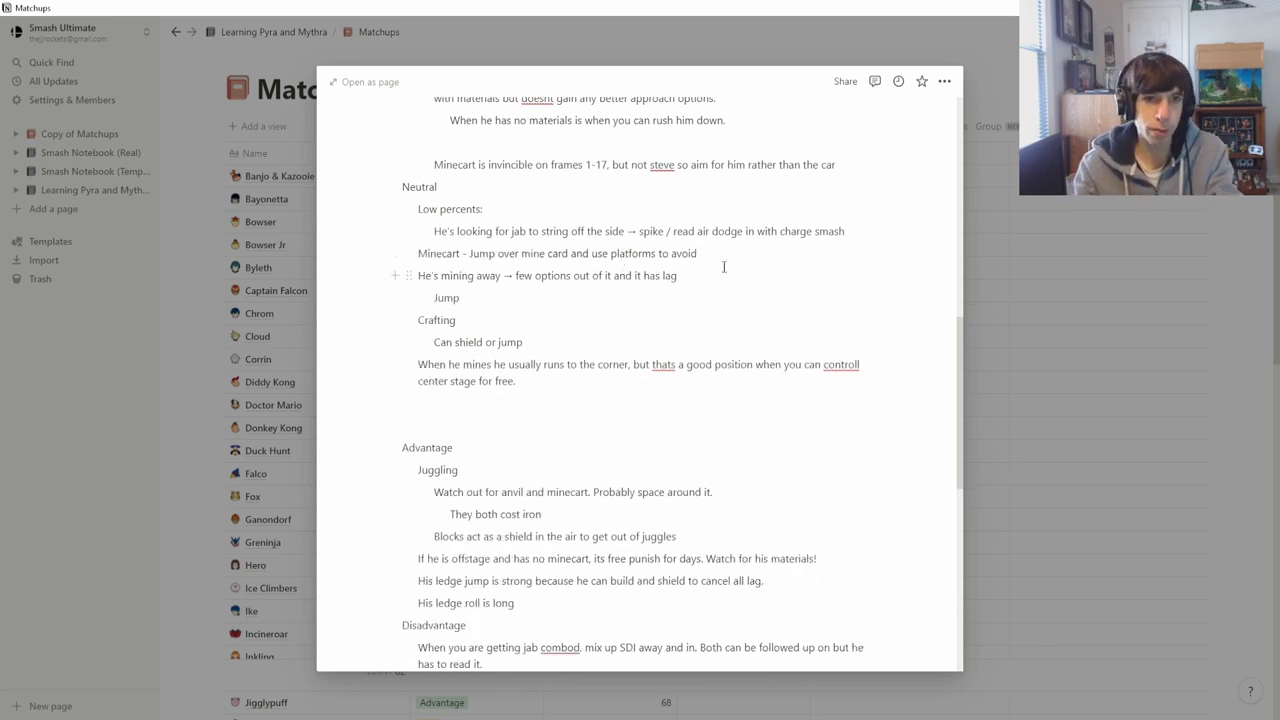
left_click(723, 268)
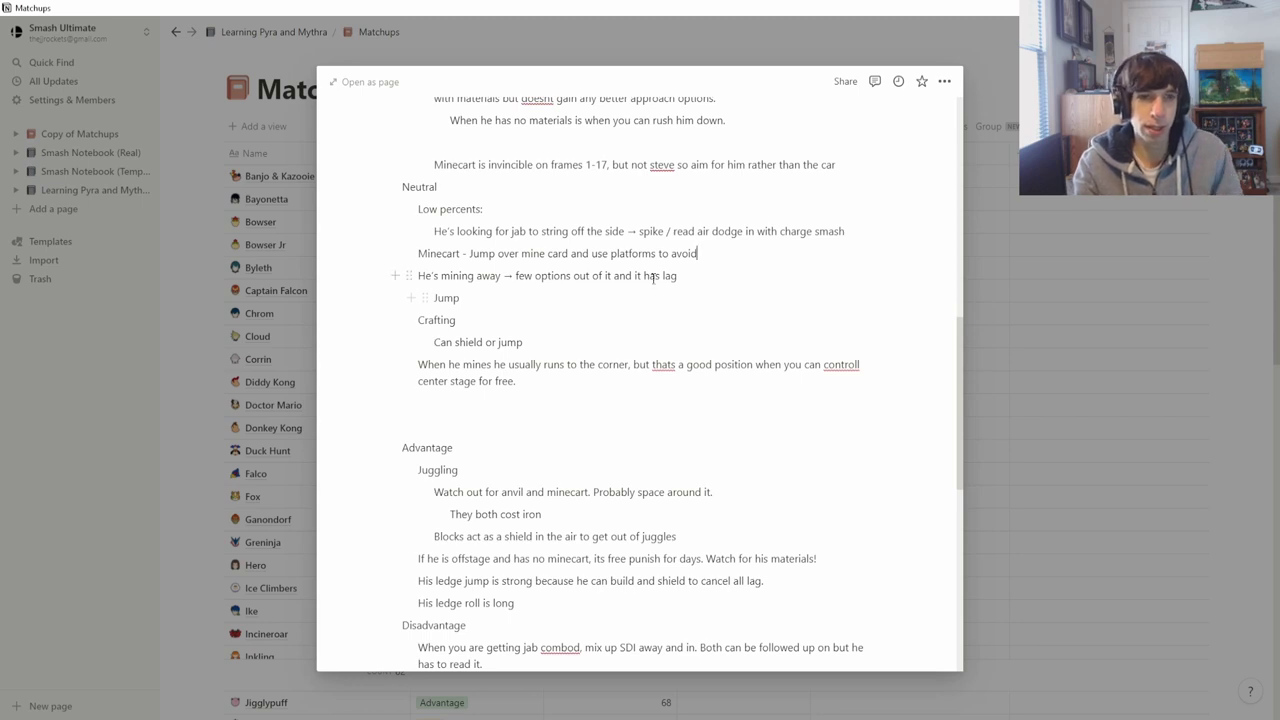
left_click(708, 259)
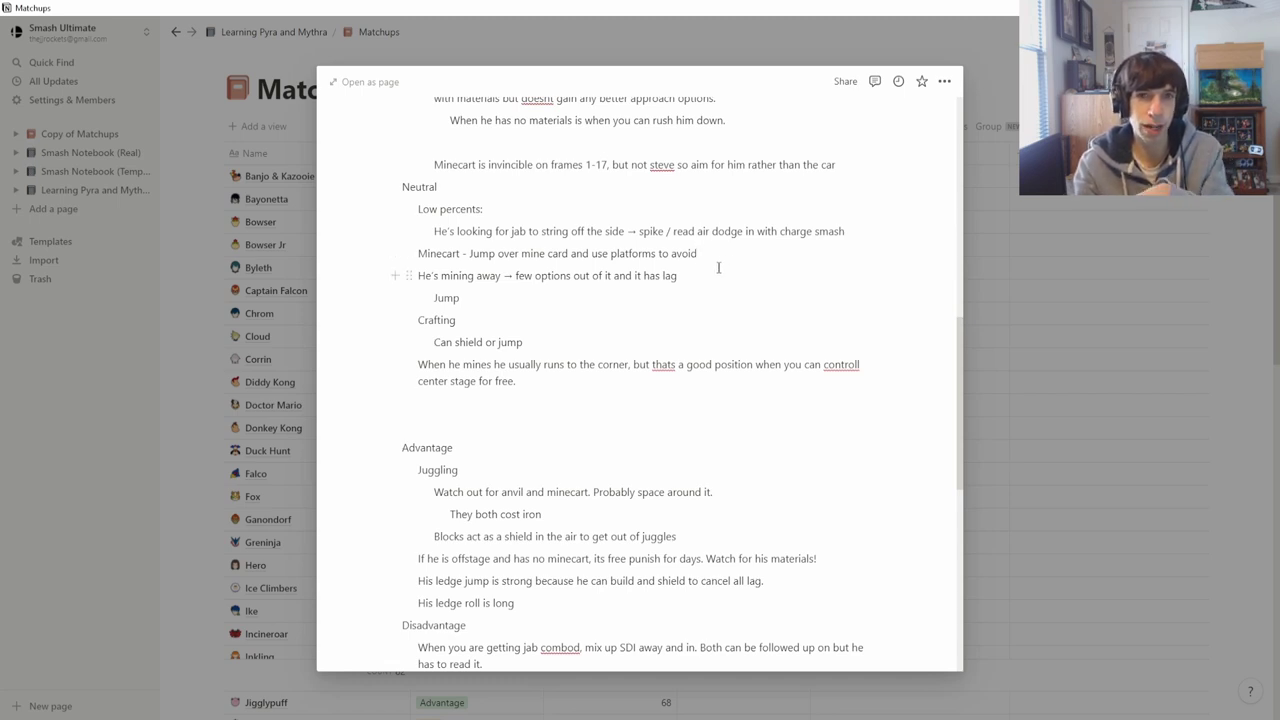
scroll(540, 278, "down", 1)
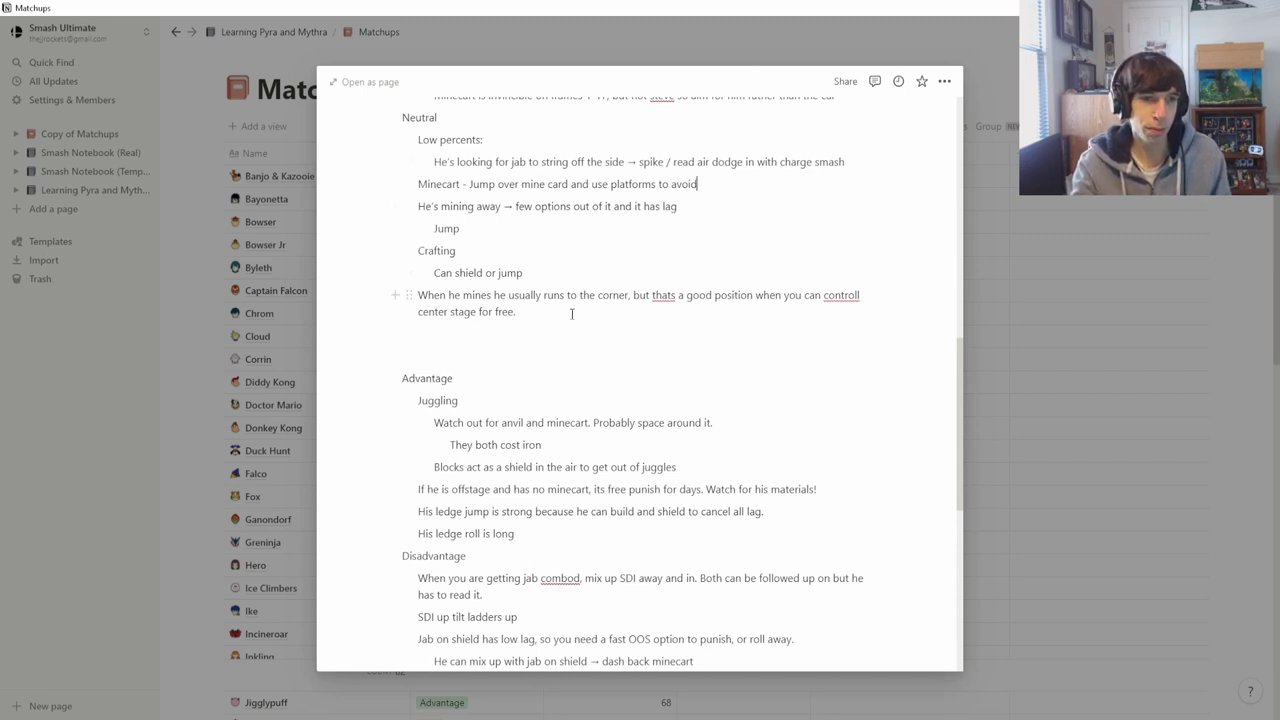
left_click_drag(563, 320, 668, 297)
left_click(731, 296)
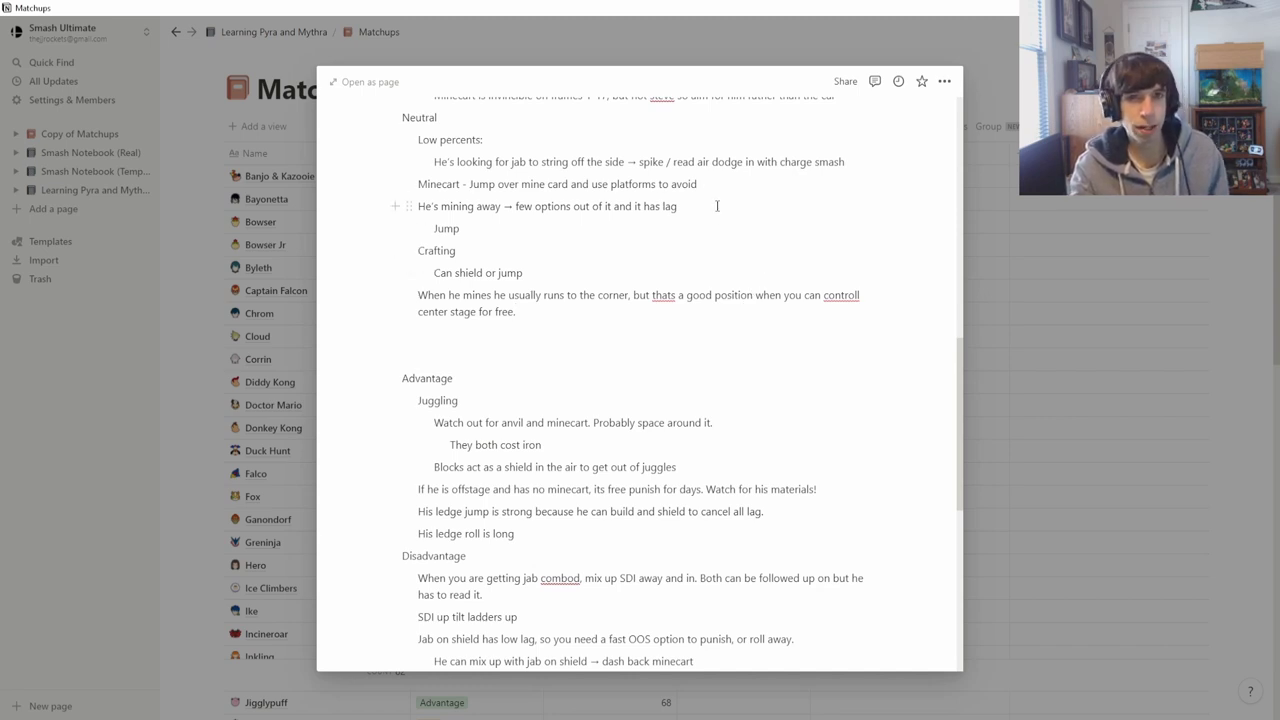
scroll(539, 376, "down", 3)
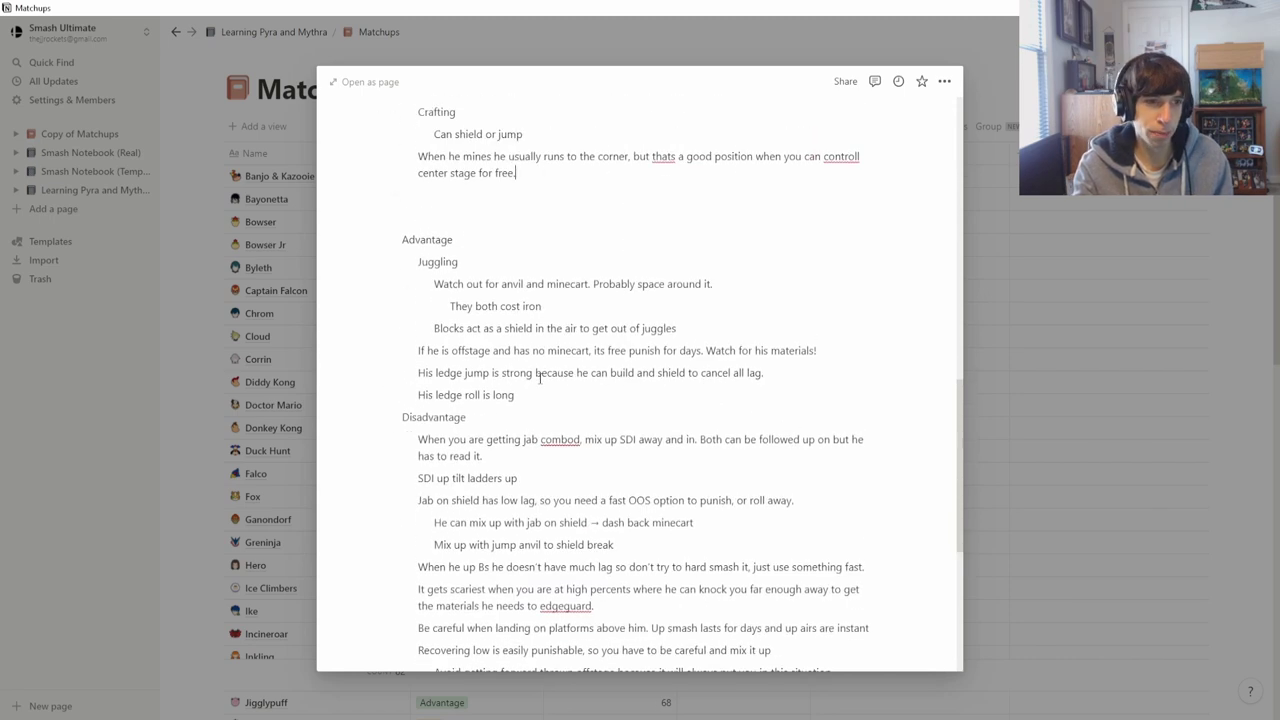
left_click(439, 284)
left_click_drag(462, 287, 588, 292)
left_click(716, 262)
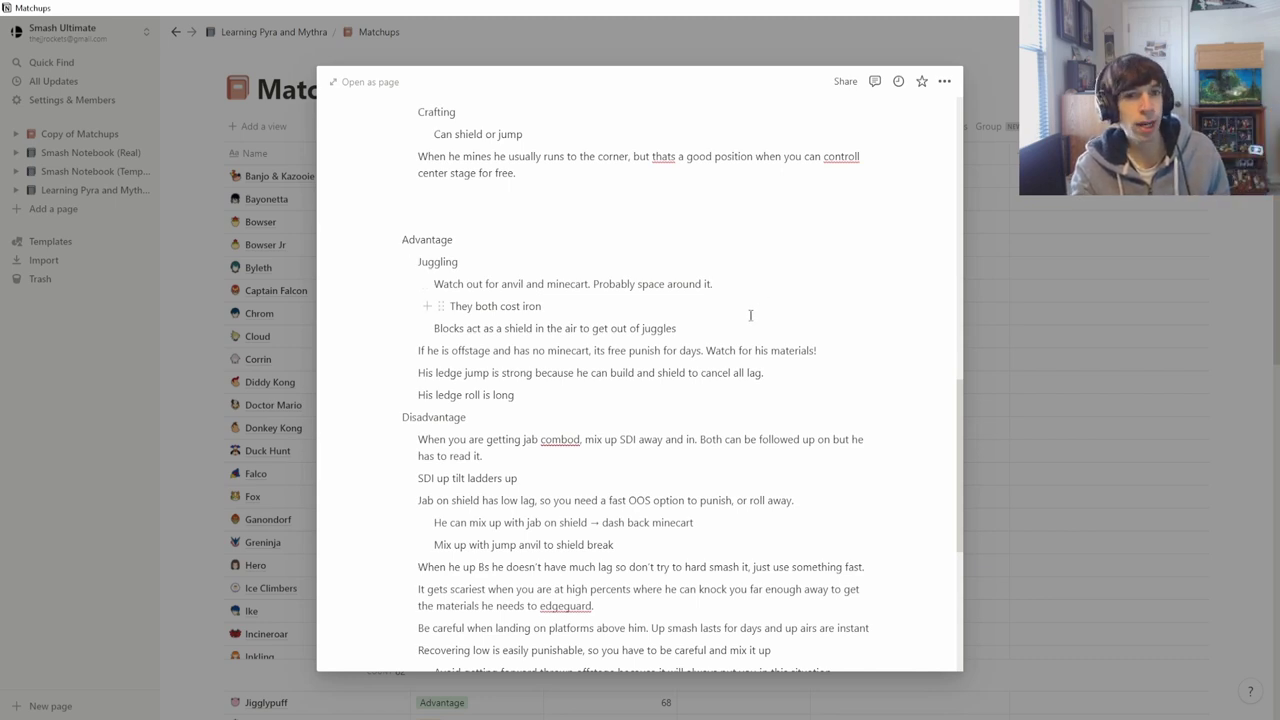
left_click(559, 306)
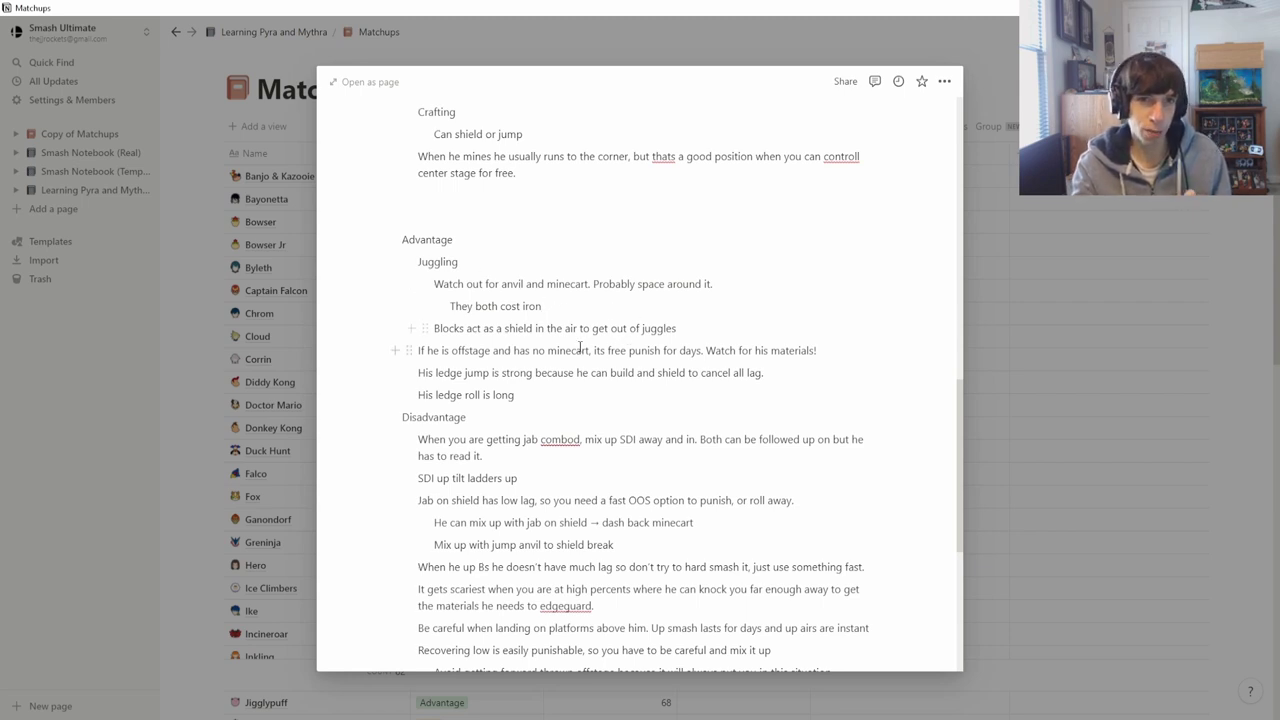
left_click_drag(441, 328, 700, 332)
left_click(708, 329)
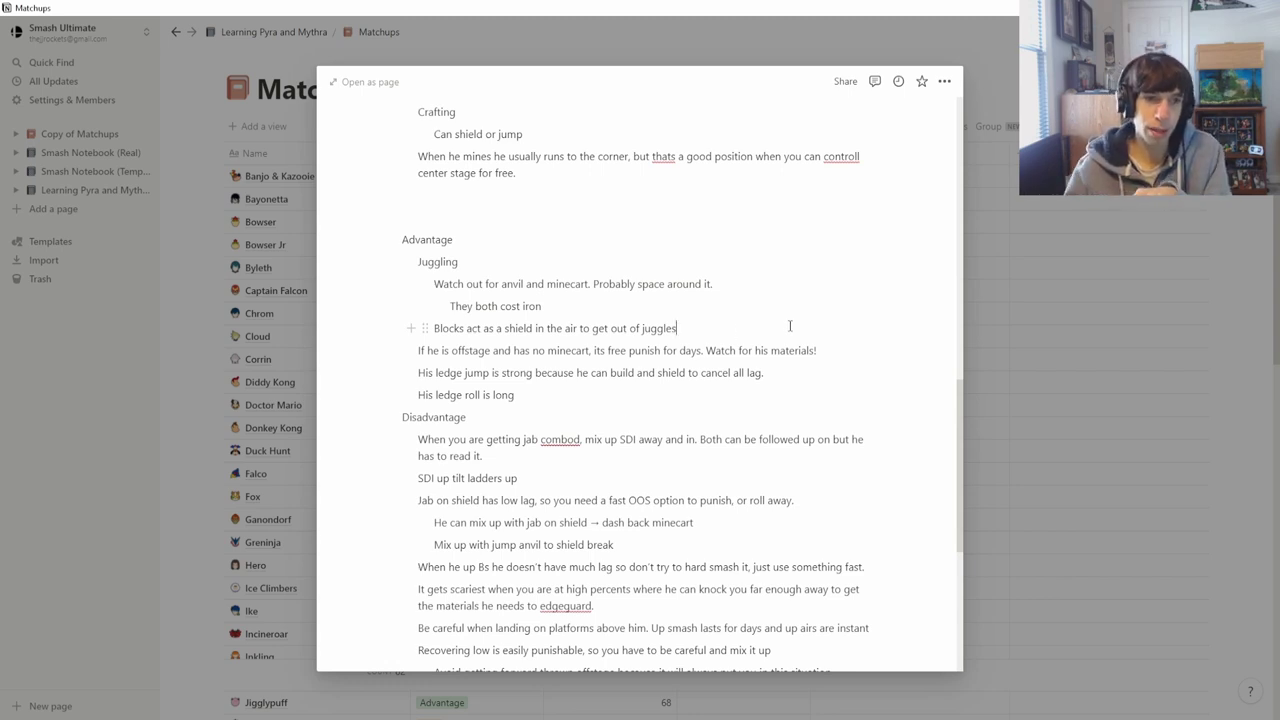
left_click(818, 352)
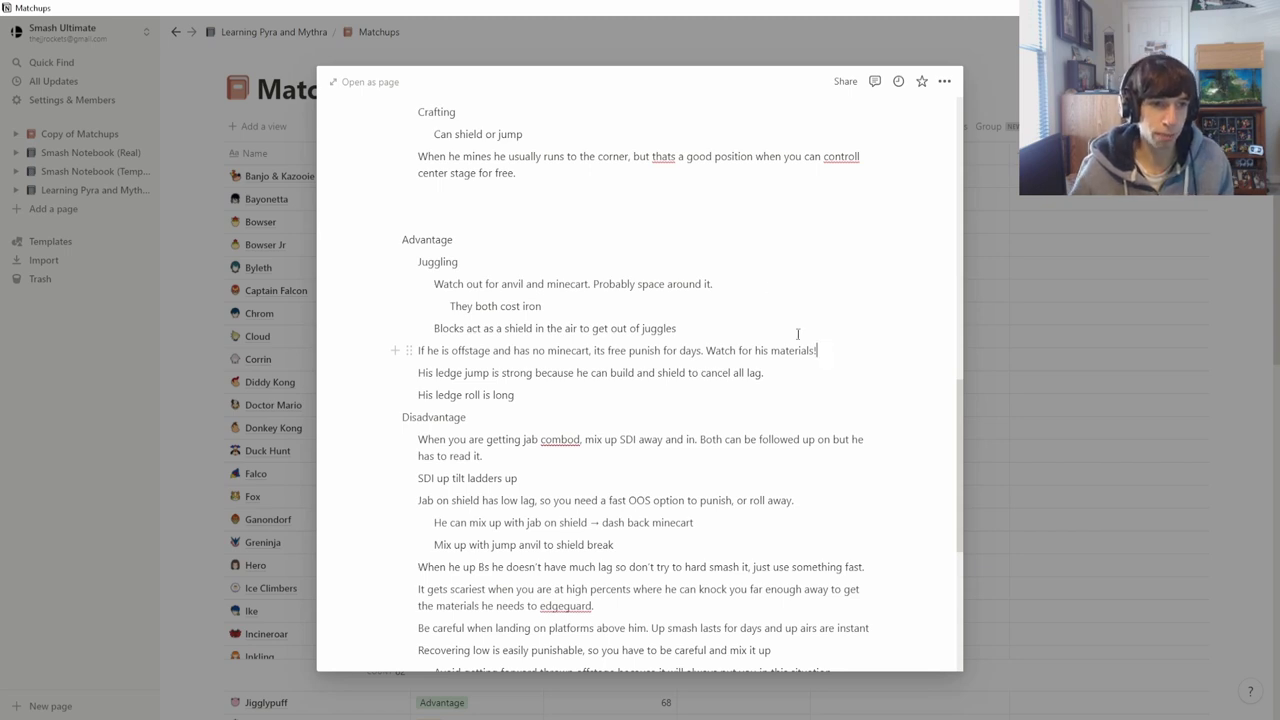
left_click_drag(417, 372, 492, 373)
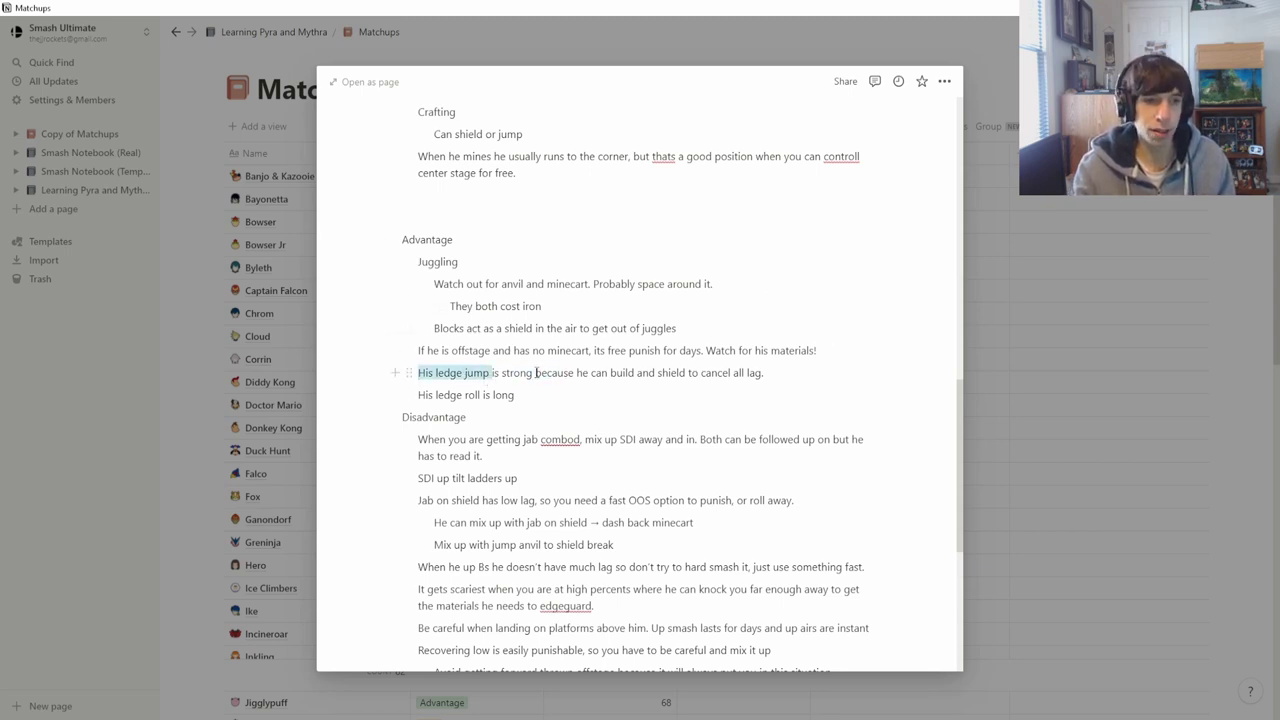
left_click(426, 372)
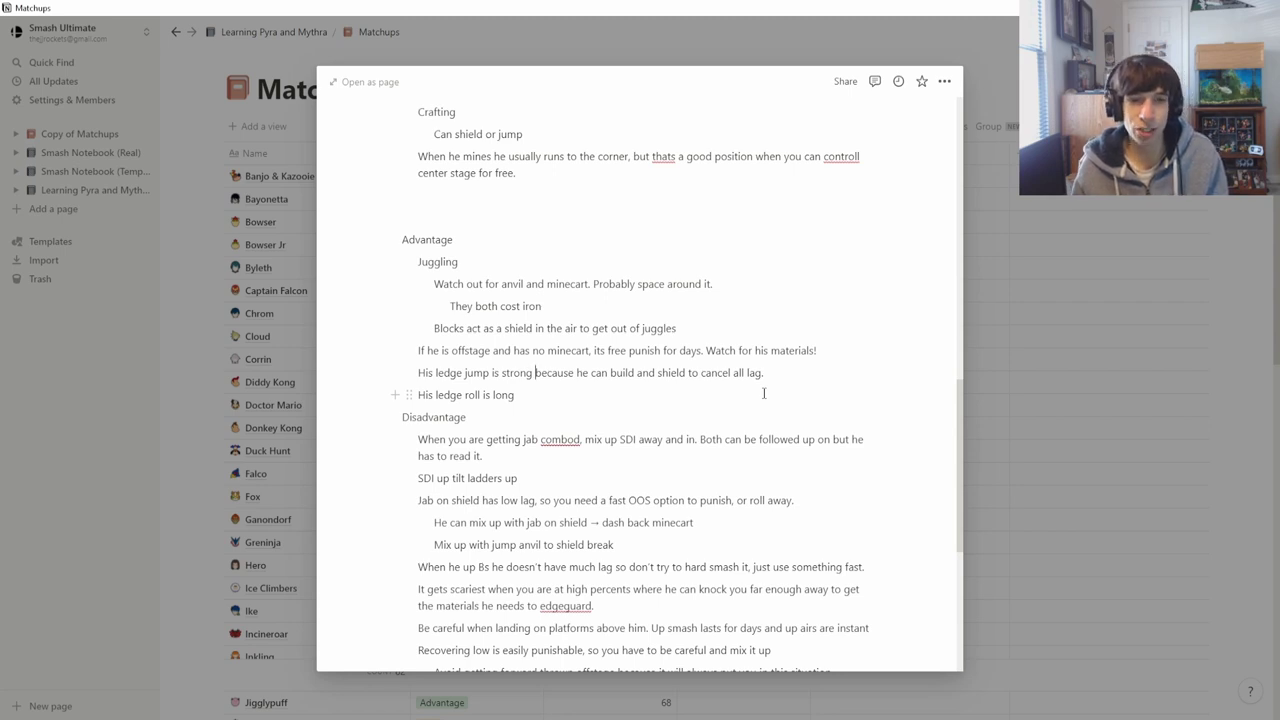
Step: Append '(Can I up B with mythra?)' to the end of the jab on shield note
scroll(700, 345, "down", 2)
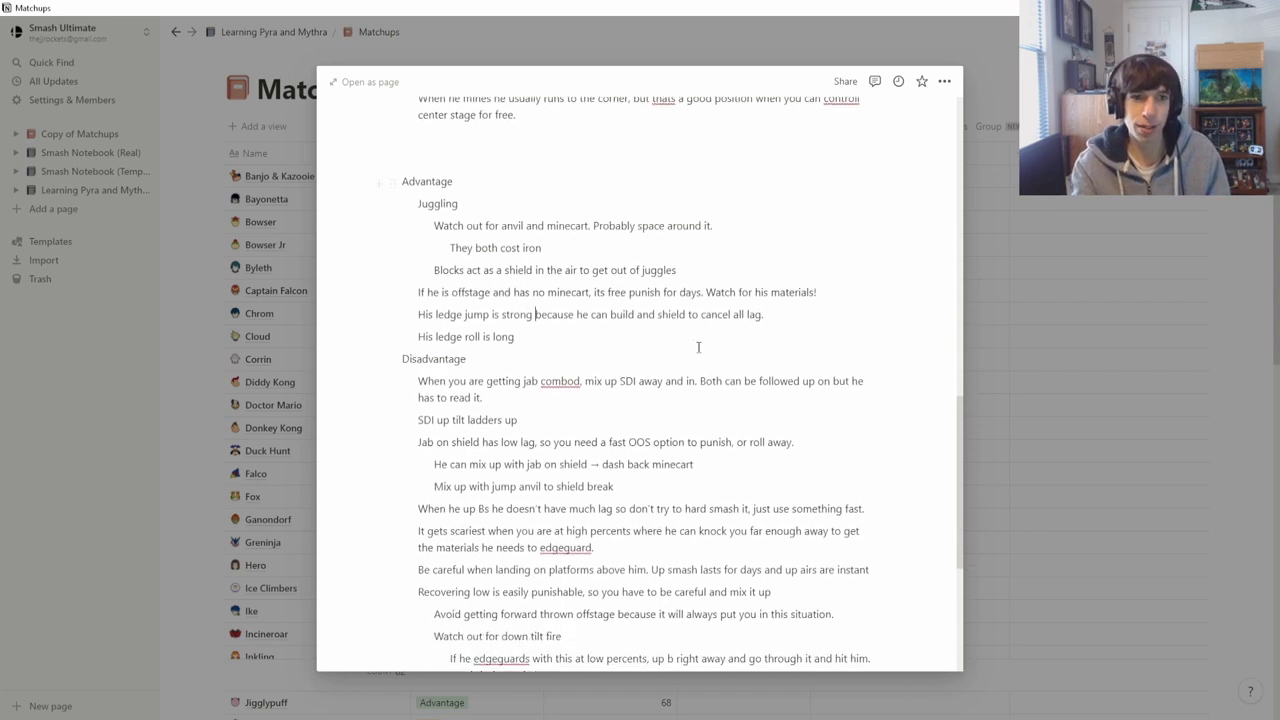
scroll(670, 330, "down", 2)
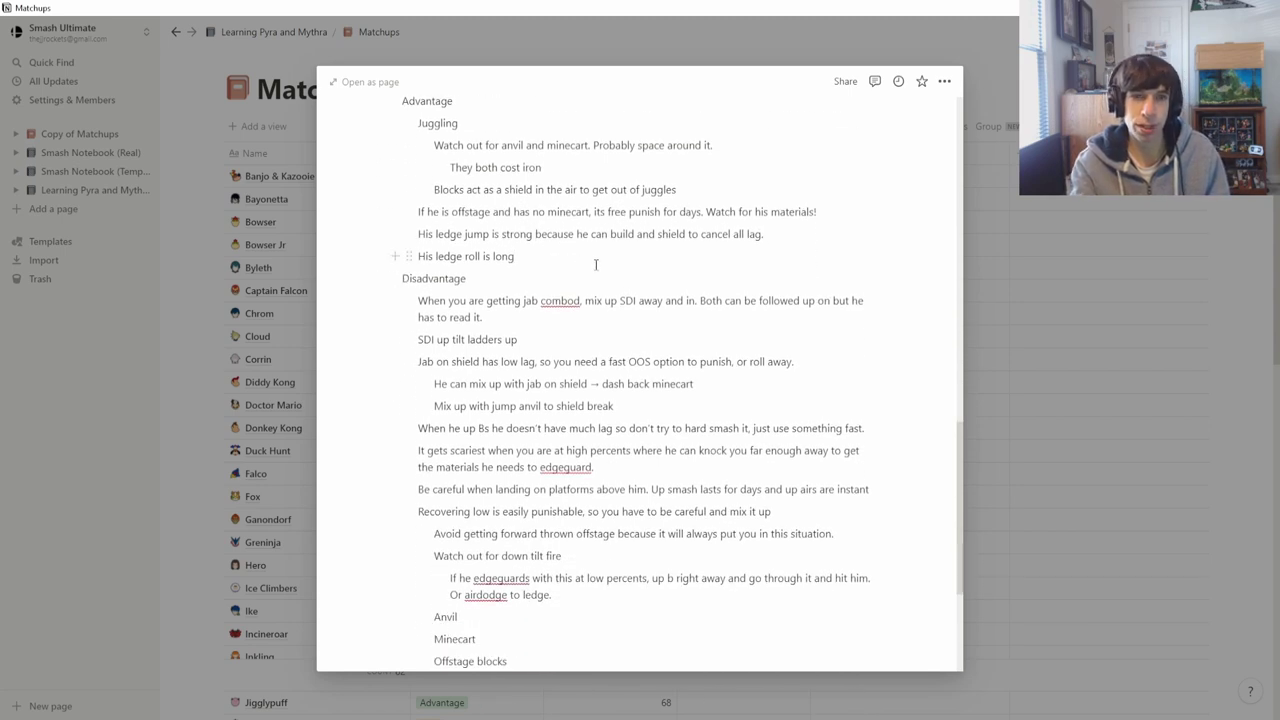
scroll(570, 258, "down", 2)
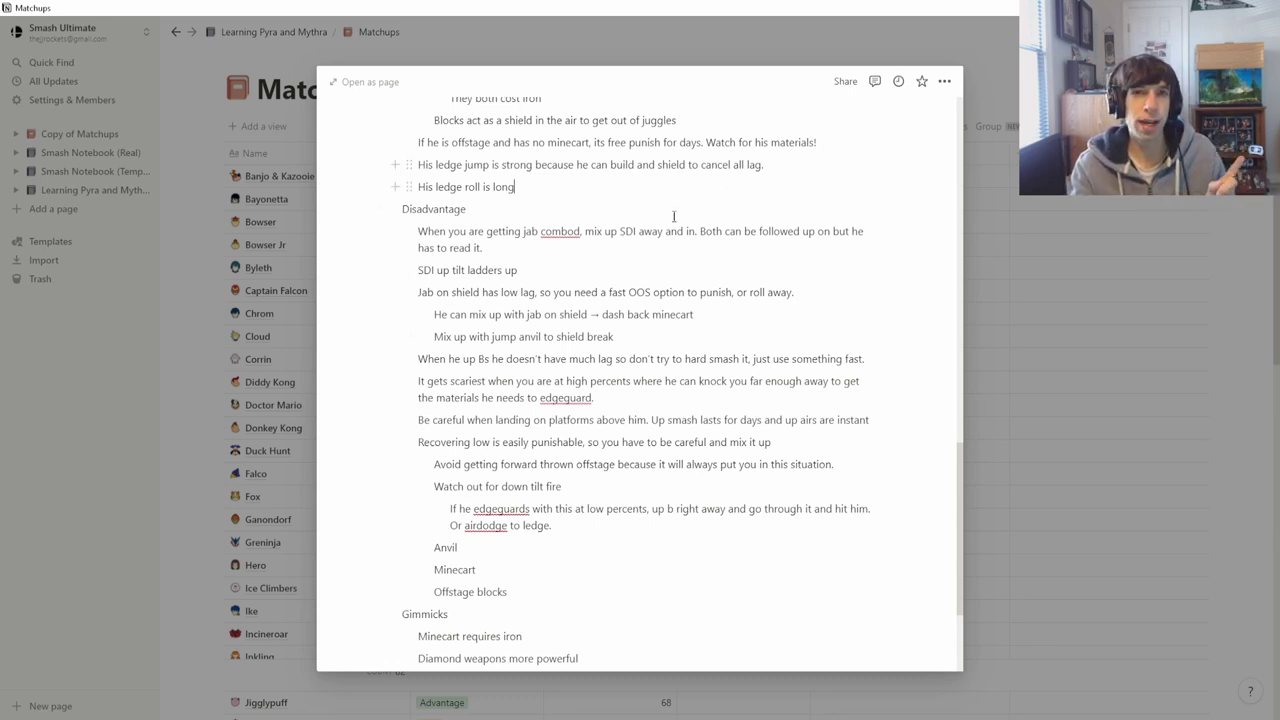
left_click_drag(450, 293, 540, 295)
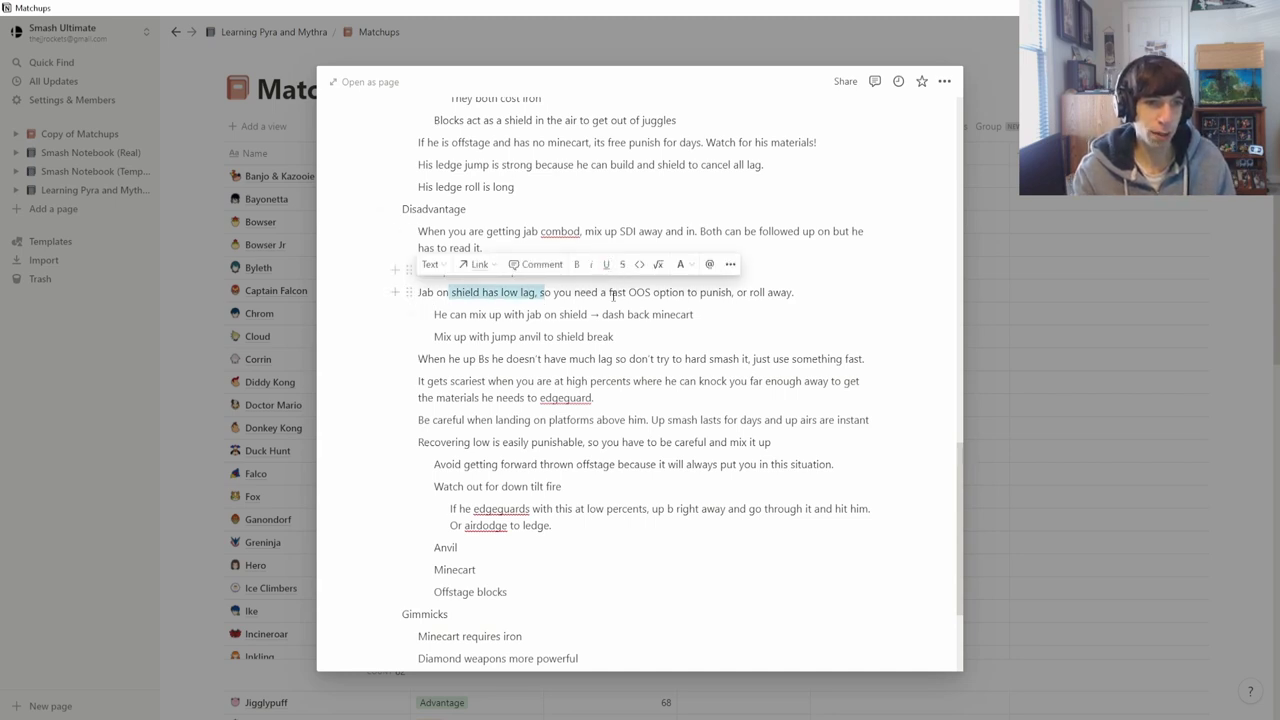
left_click(611, 292)
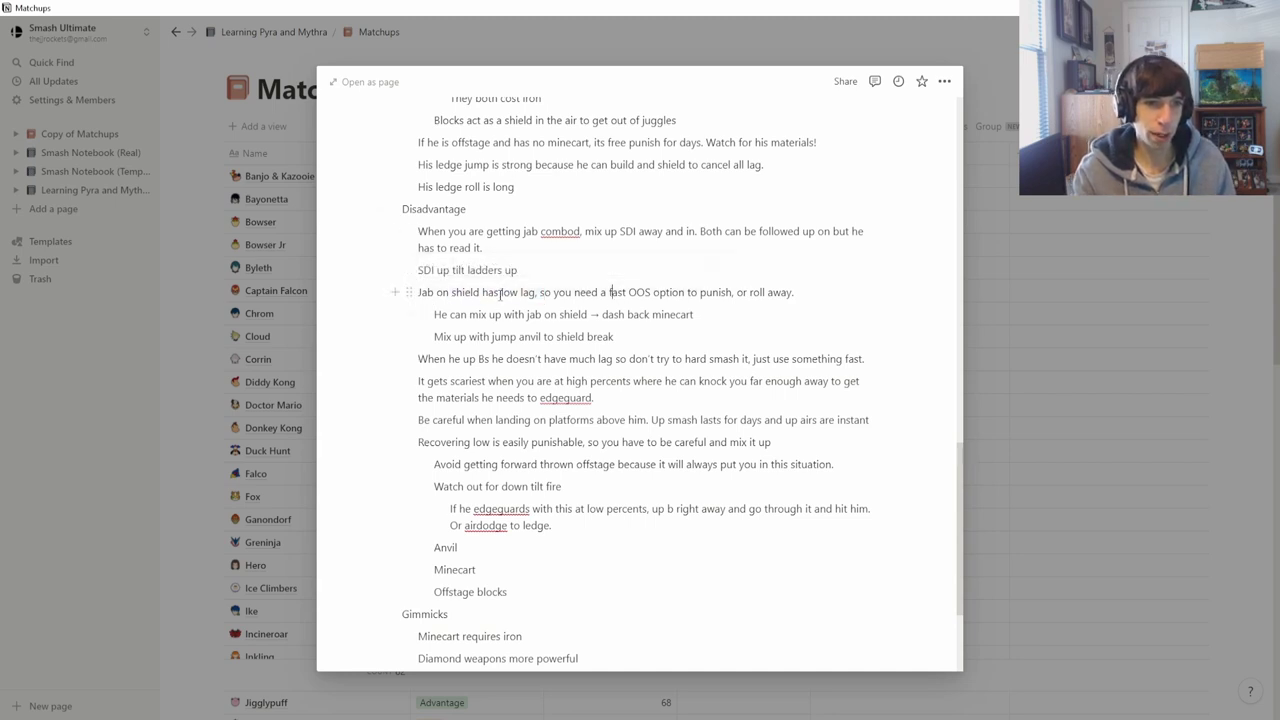
left_click(789, 292)
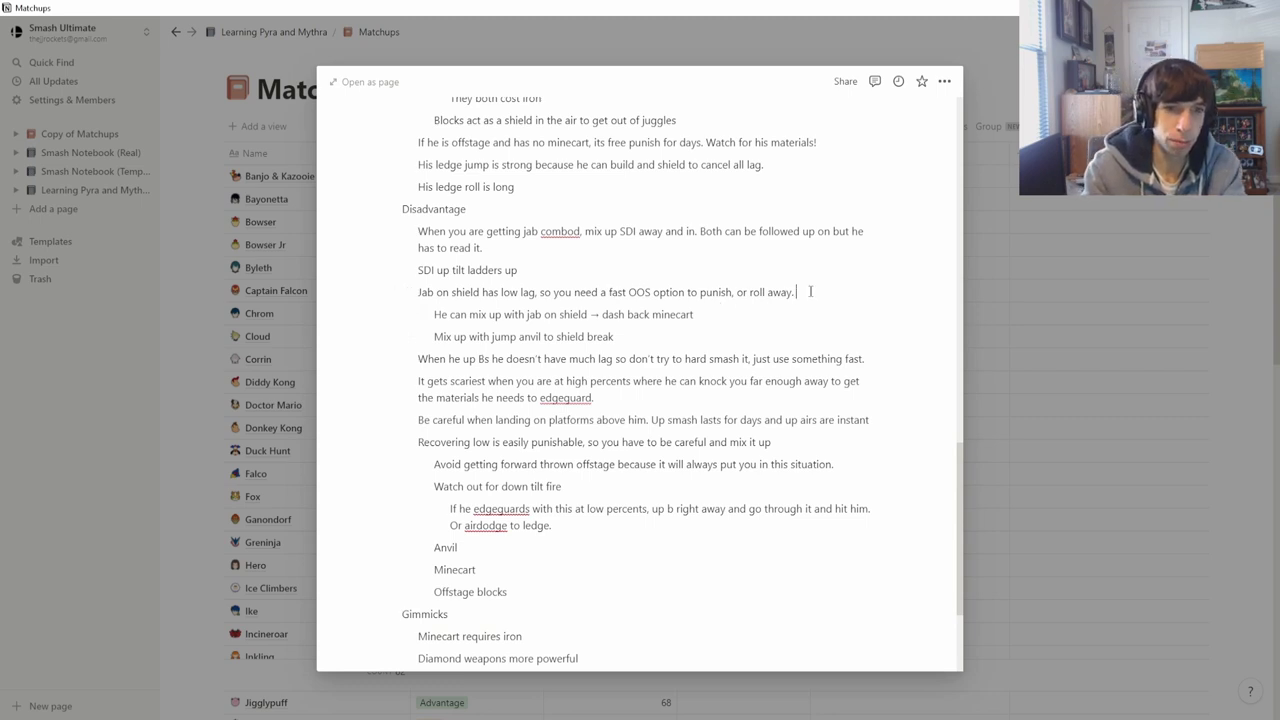
type("(")
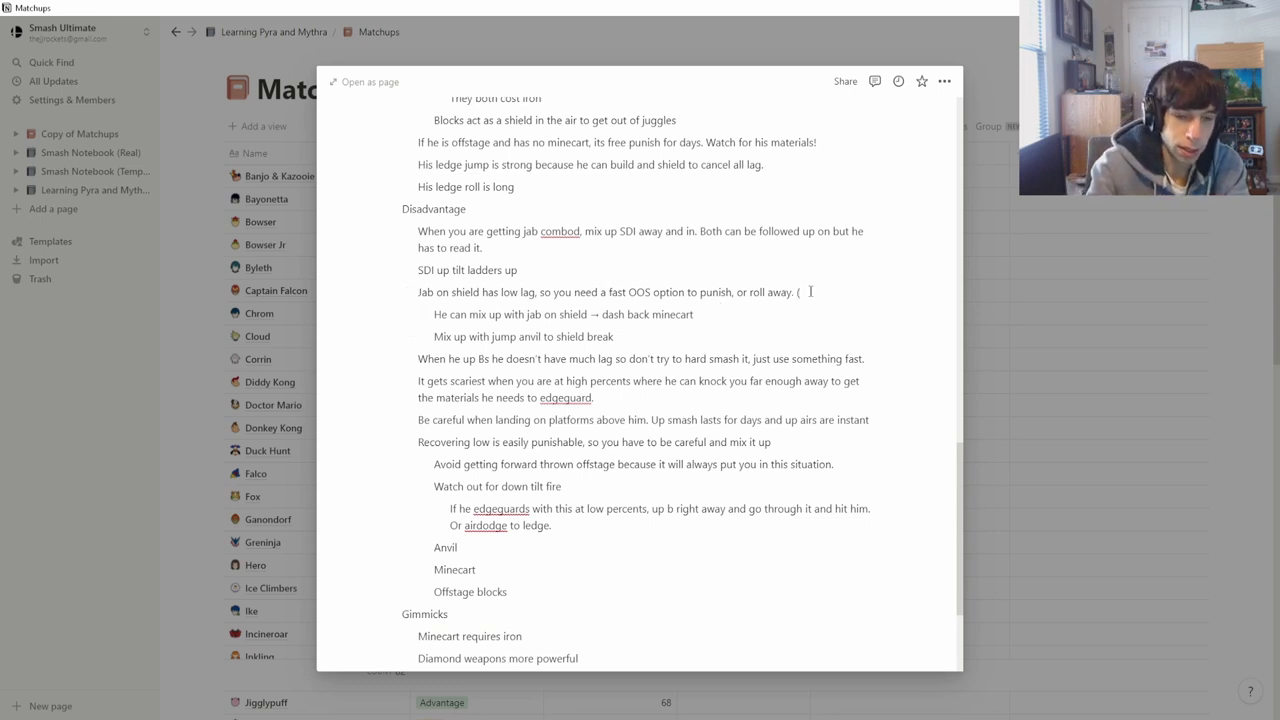
type("Can I up")
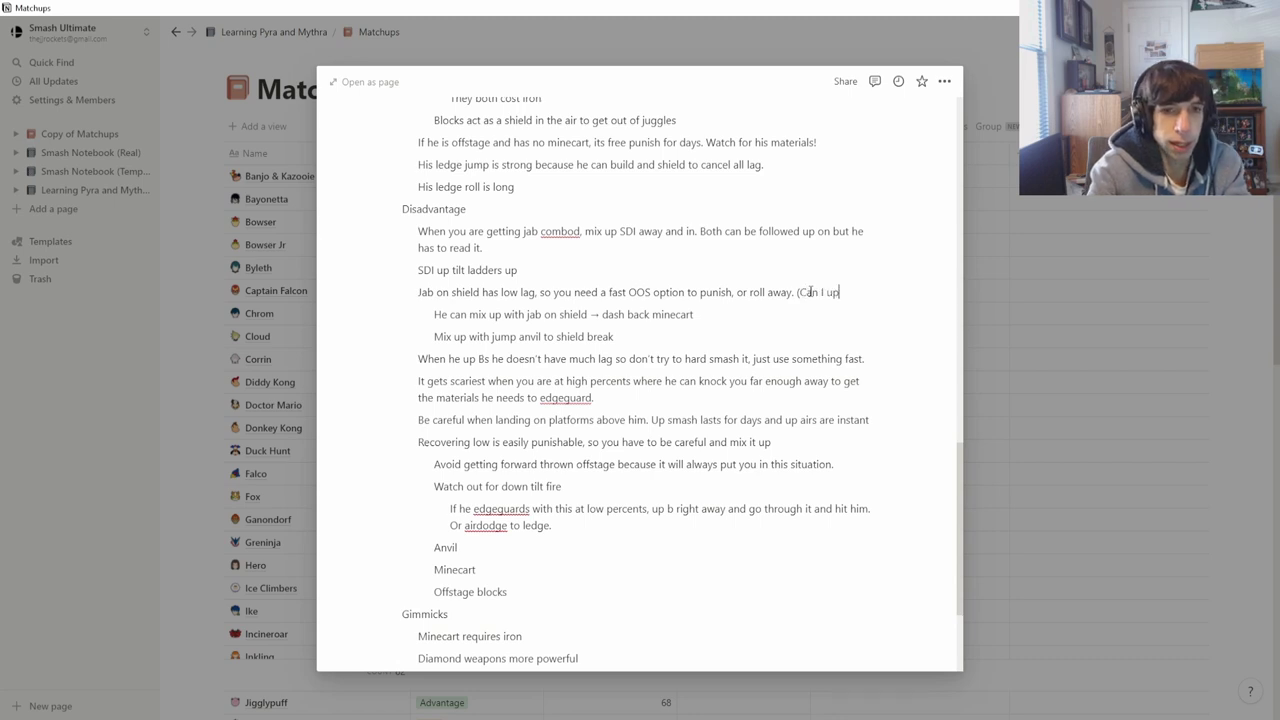
type(" B with myt")
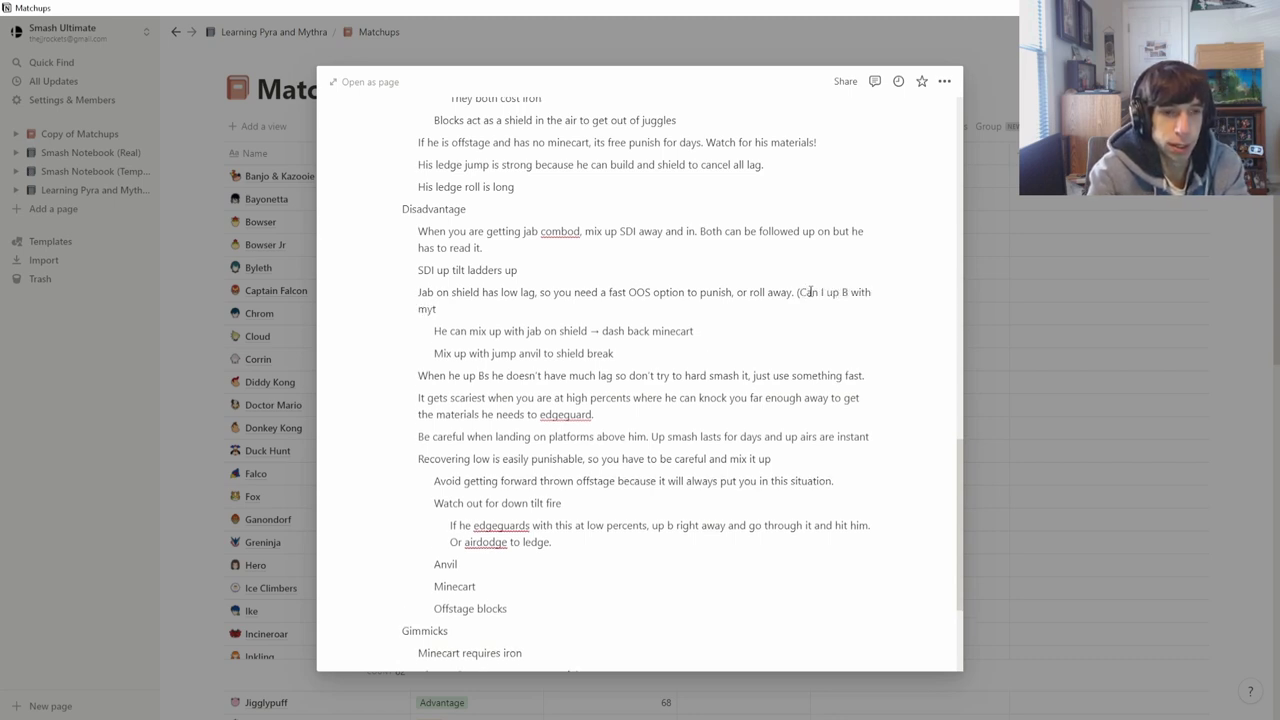
type("hra?)")
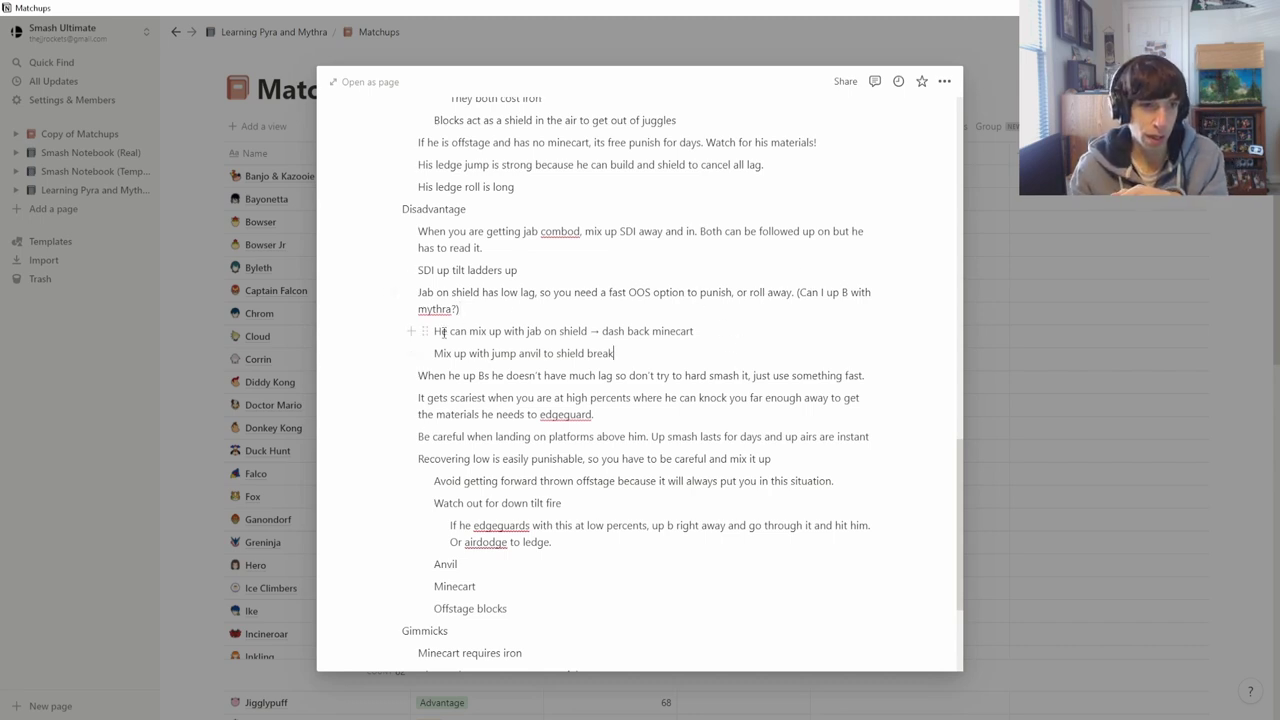
left_click_drag(443, 333, 588, 331)
left_click(745, 334)
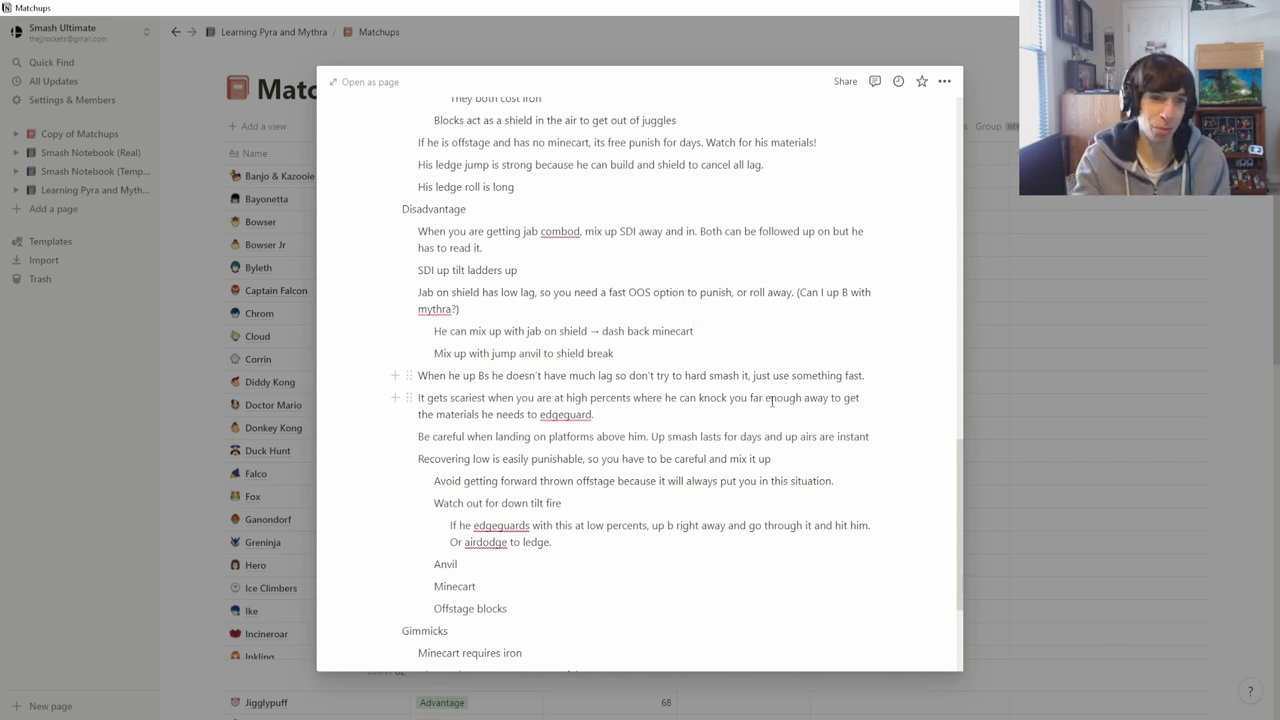
left_click(627, 355)
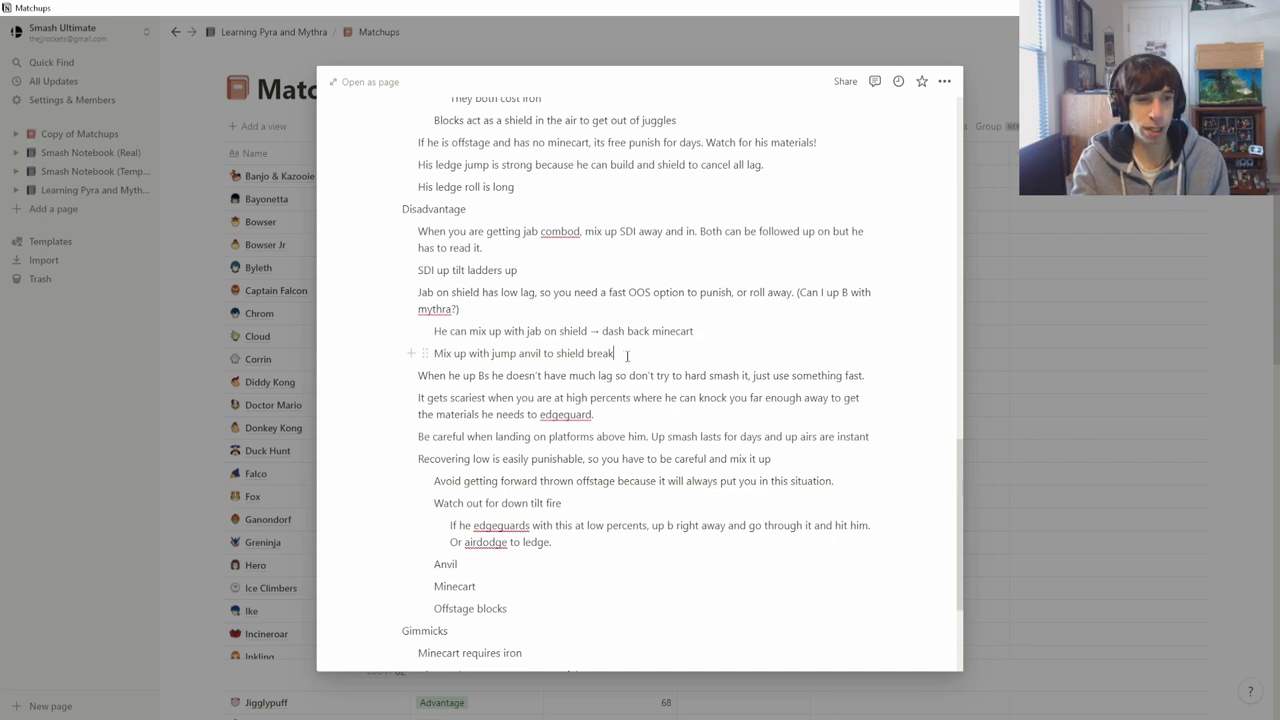
left_click(436, 355)
left_click_drag(436, 355, 652, 353)
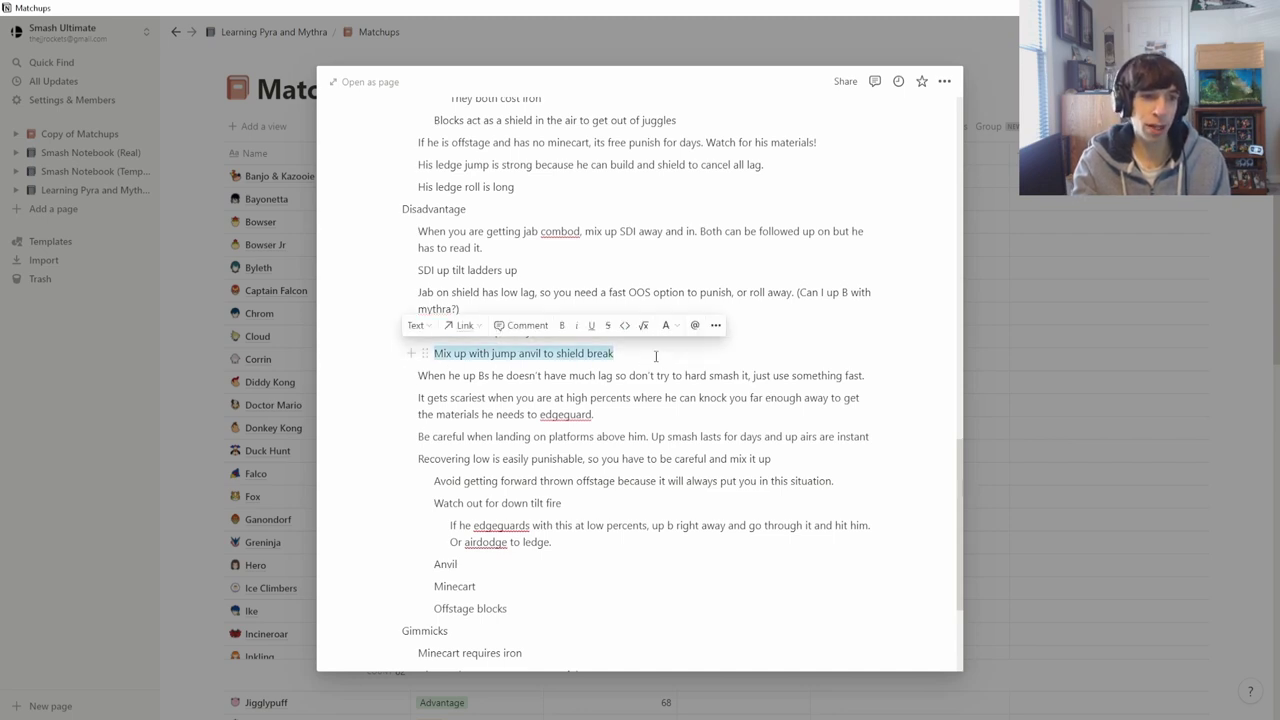
left_click(654, 357)
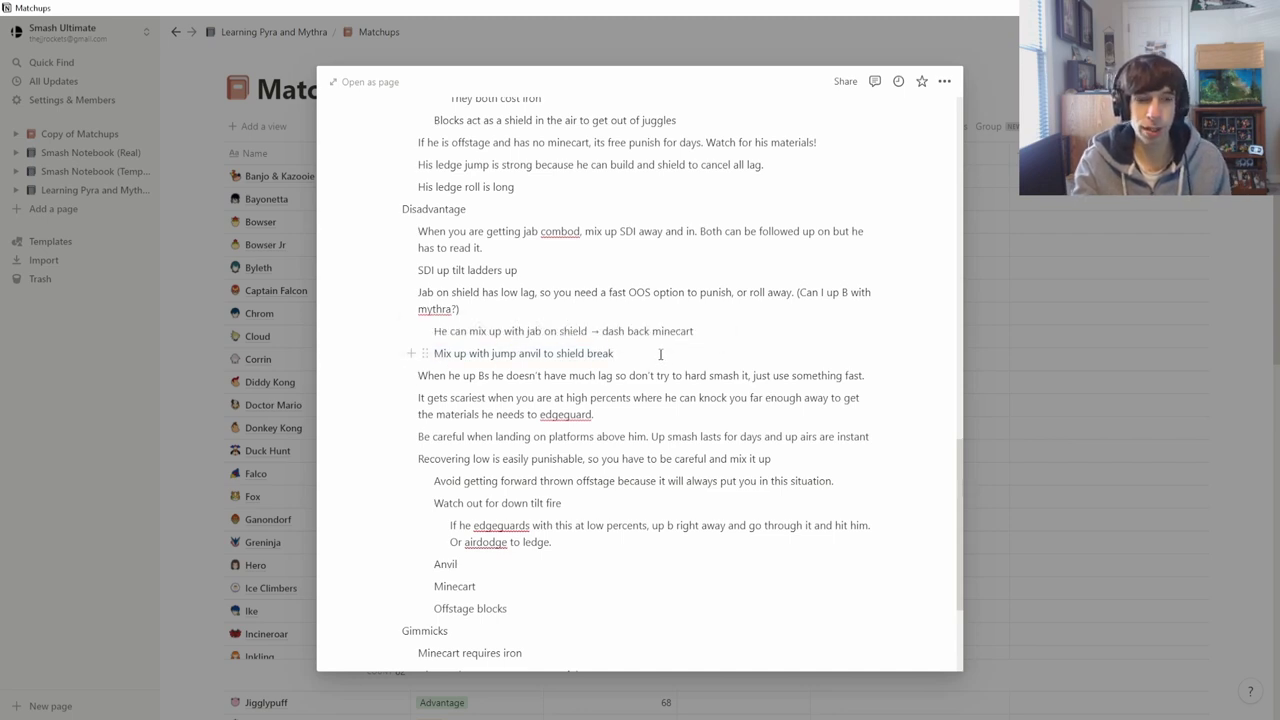
scroll(733, 320, "down", 1)
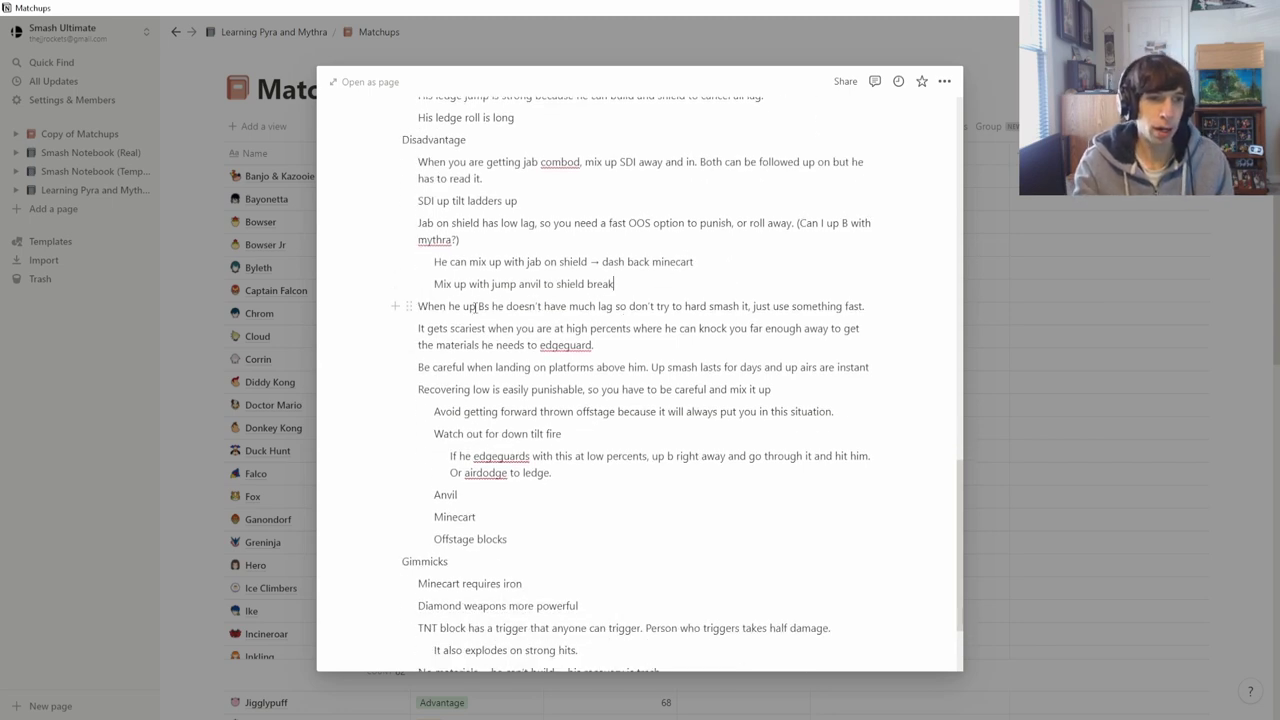
left_click(613, 284)
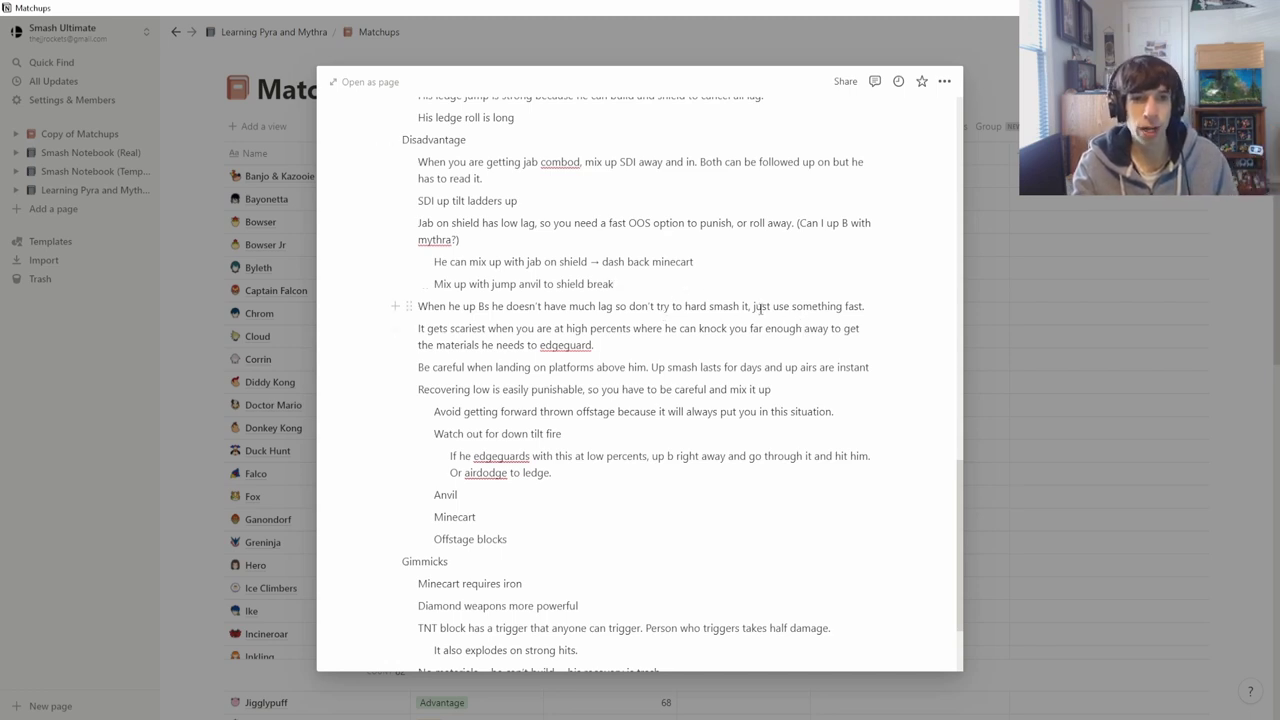
left_click_drag(633, 341, 663, 346)
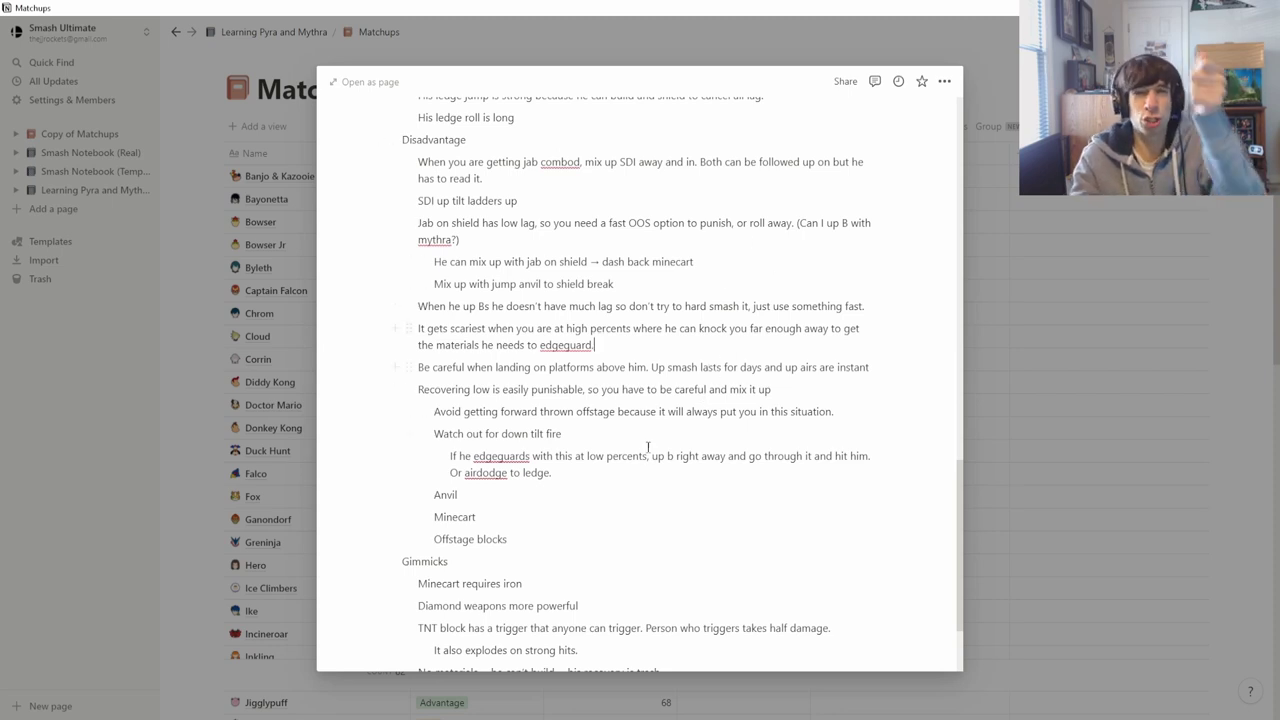
left_click(780, 388)
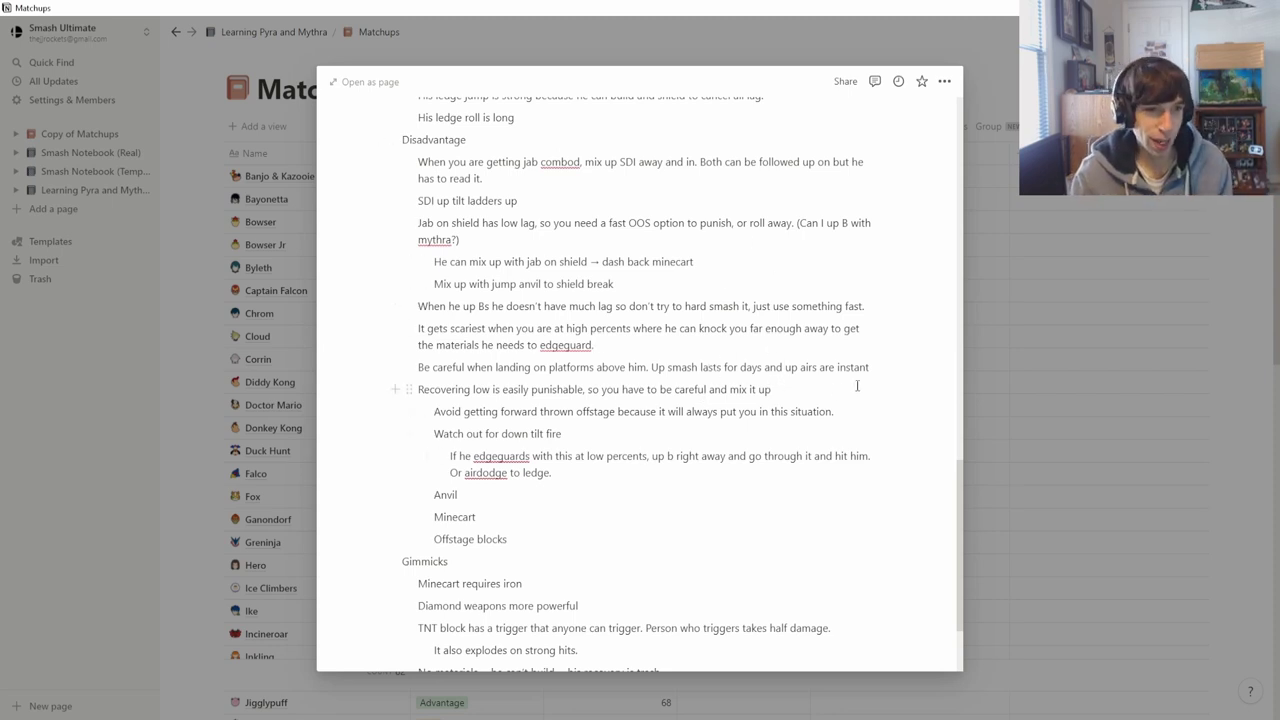
left_click(789, 364)
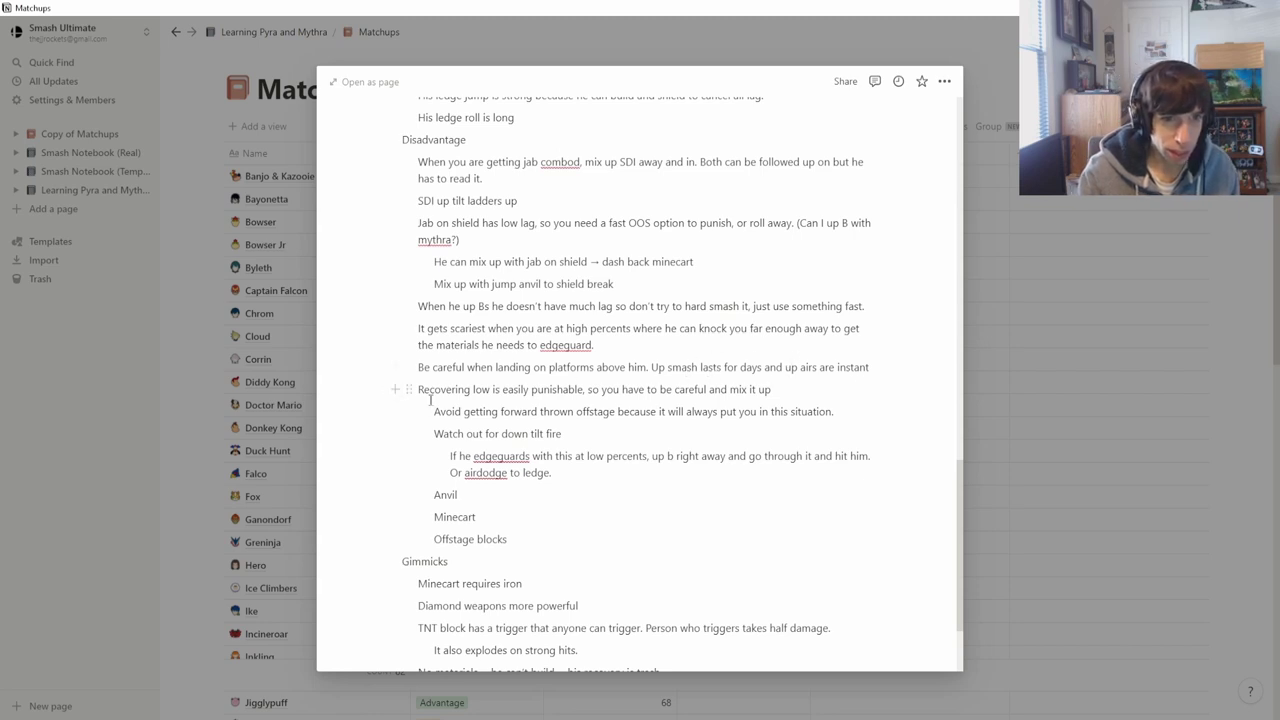
left_click_drag(440, 397, 584, 390)
left_click(618, 390)
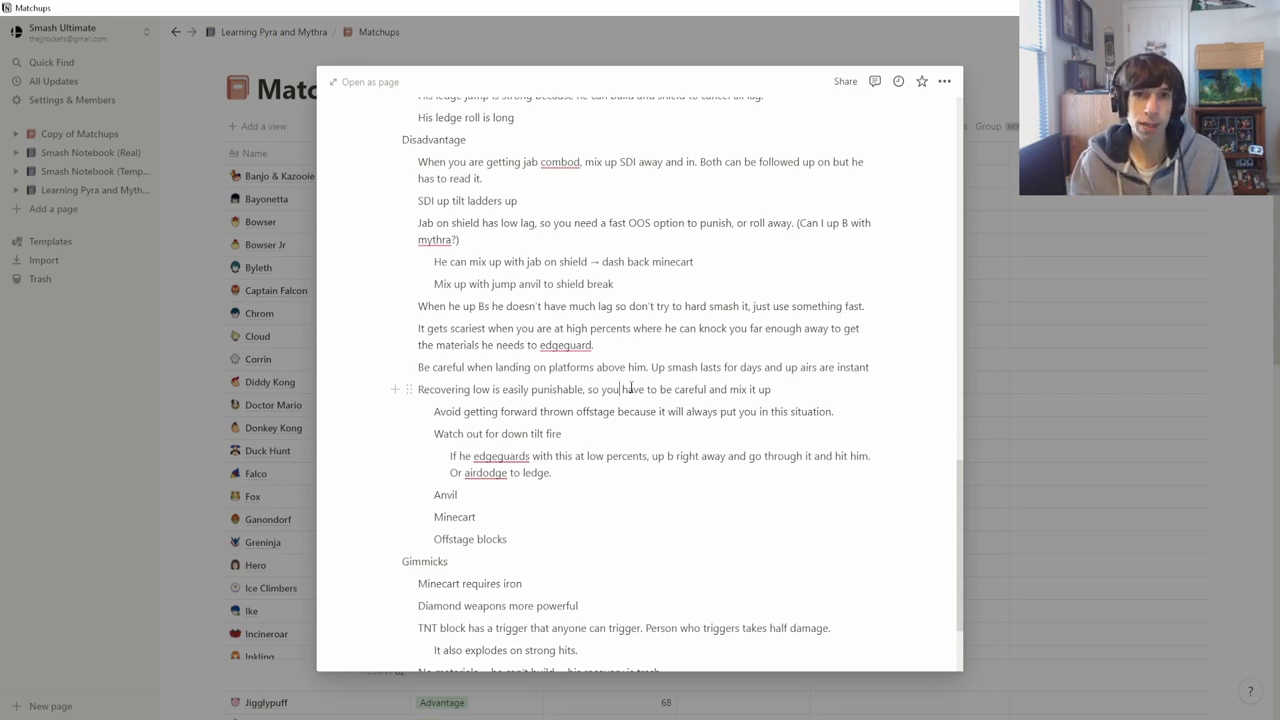
left_click(617, 389)
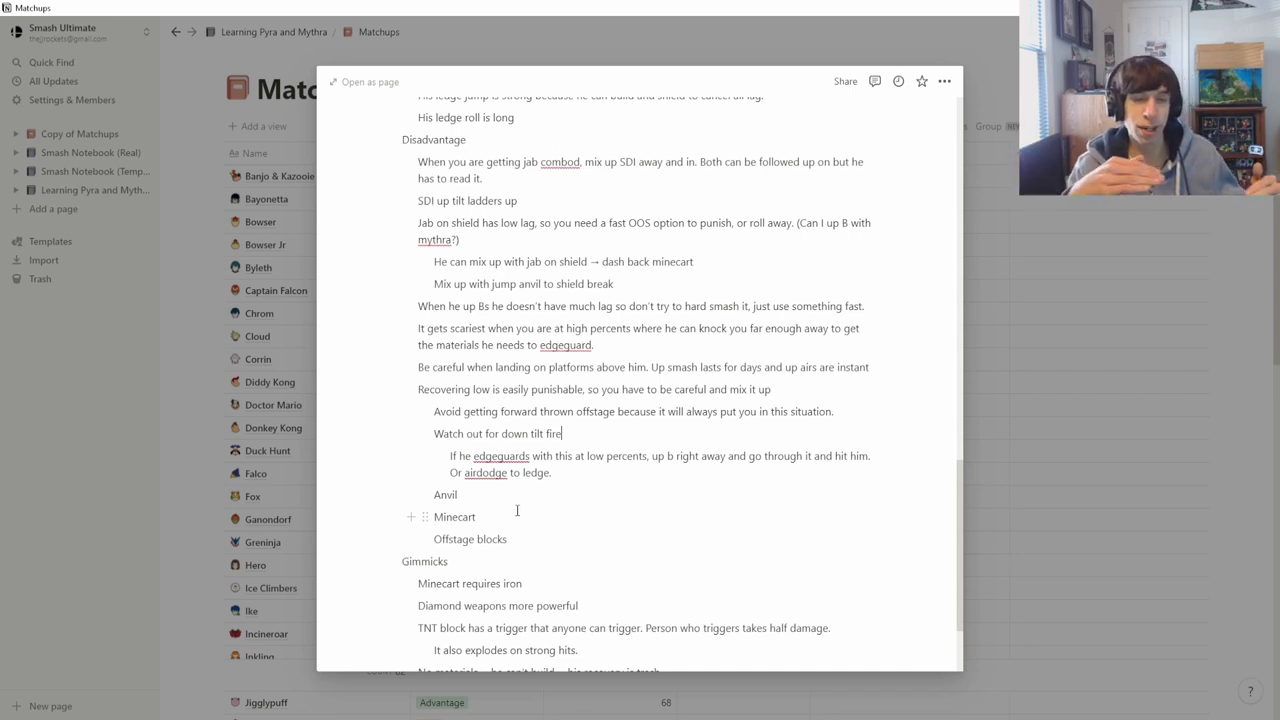
left_click(578, 540)
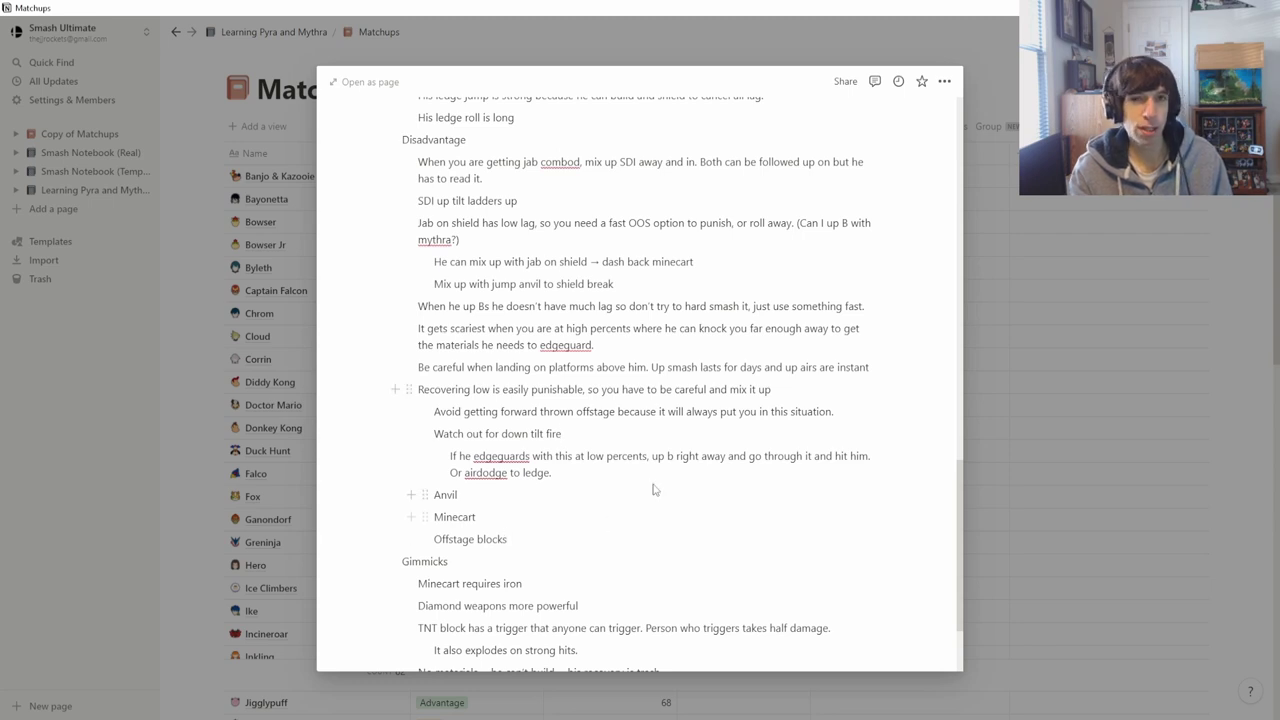
Step: End the 'It also explodes on strong hits' Gimmicks line with a full stop
scroll(650, 468, "down", 3)
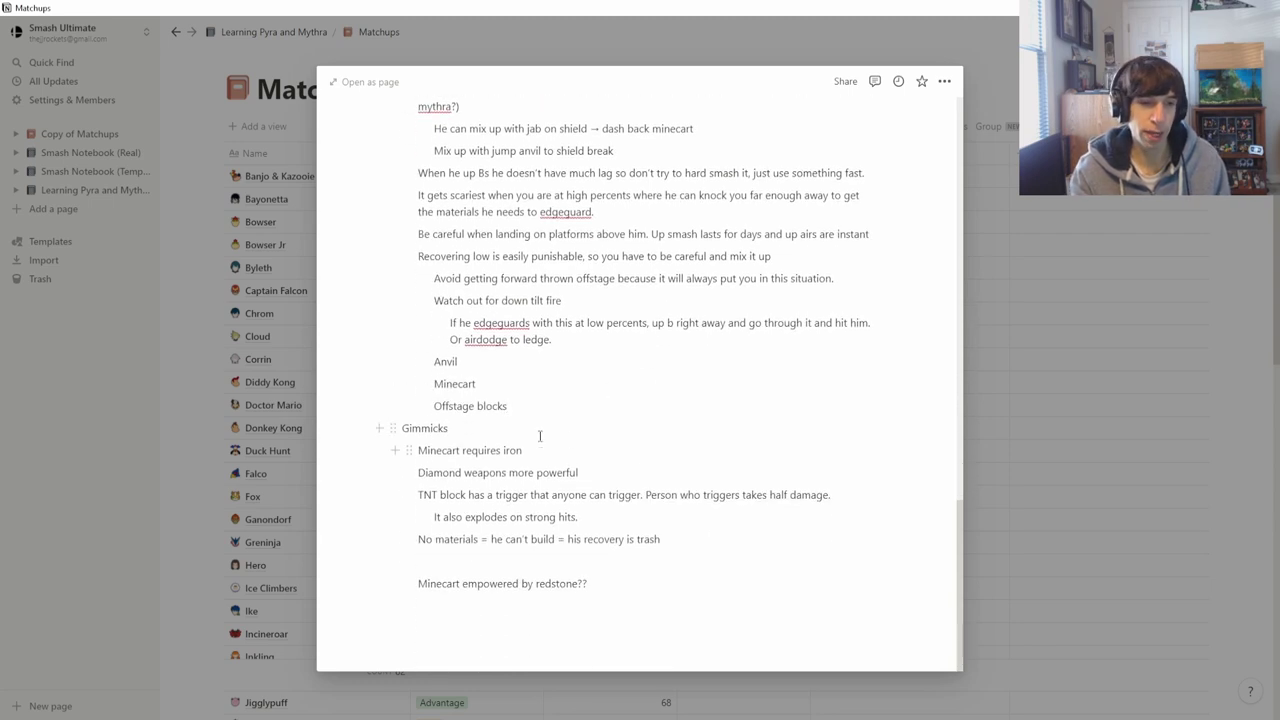
left_click_drag(448, 429, 403, 430)
left_click(569, 448)
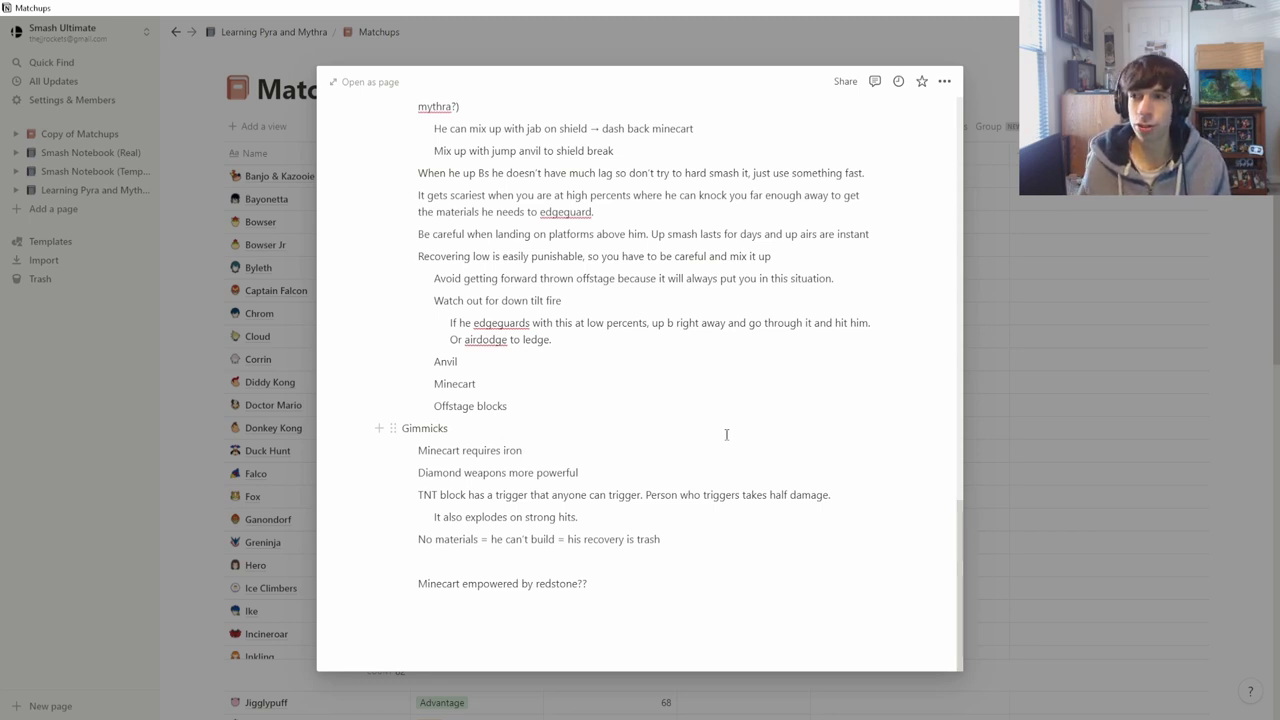
left_click(617, 510)
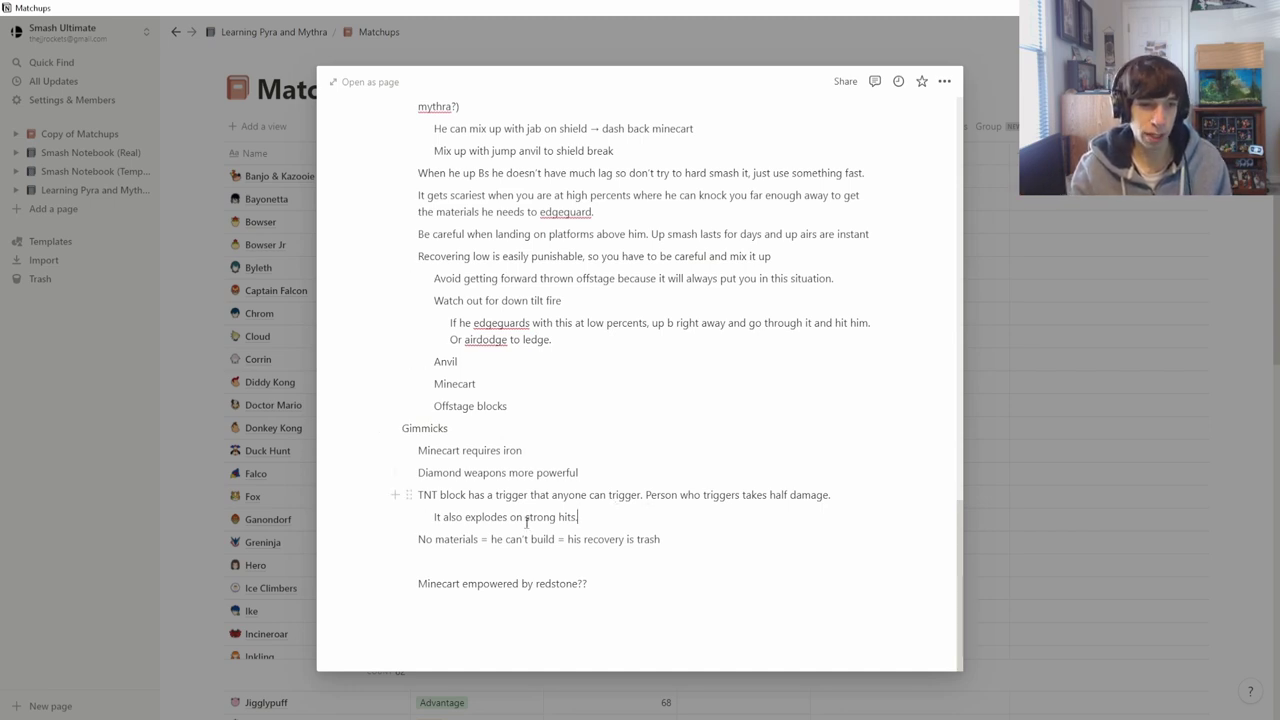
left_click_drag(426, 540, 725, 541)
left_click(725, 541)
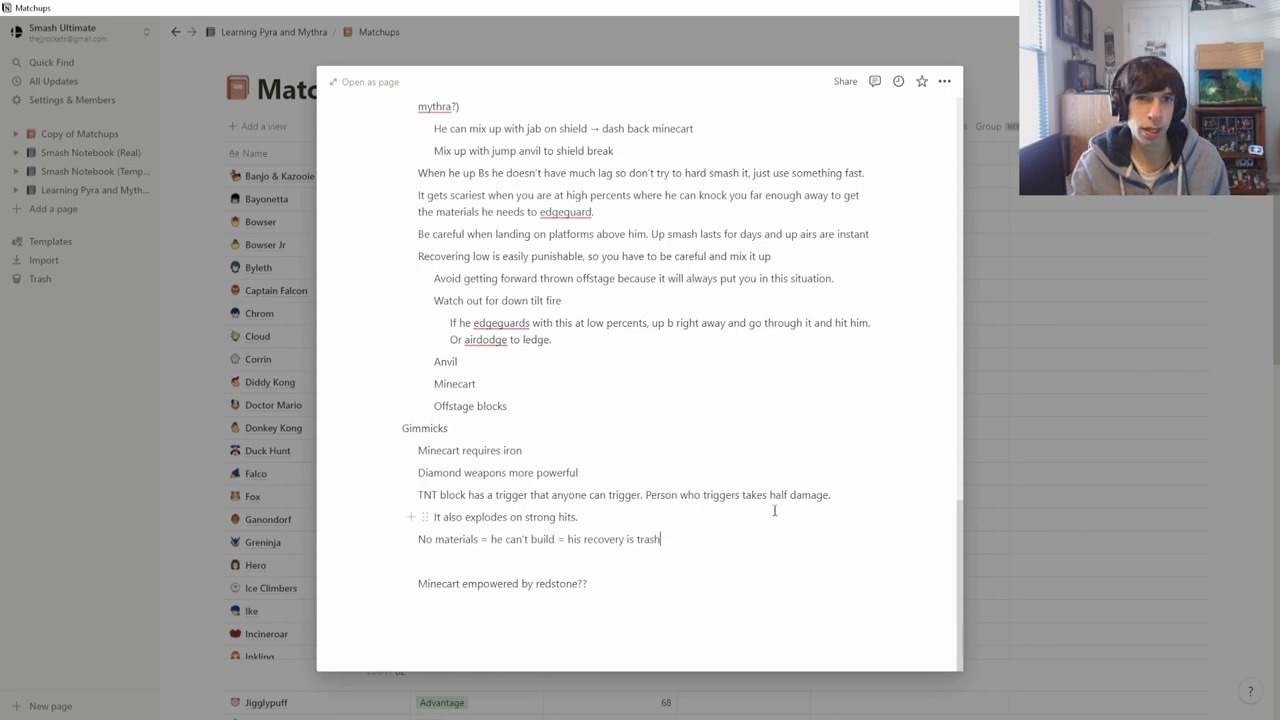
scroll(774, 511, "up", 5)
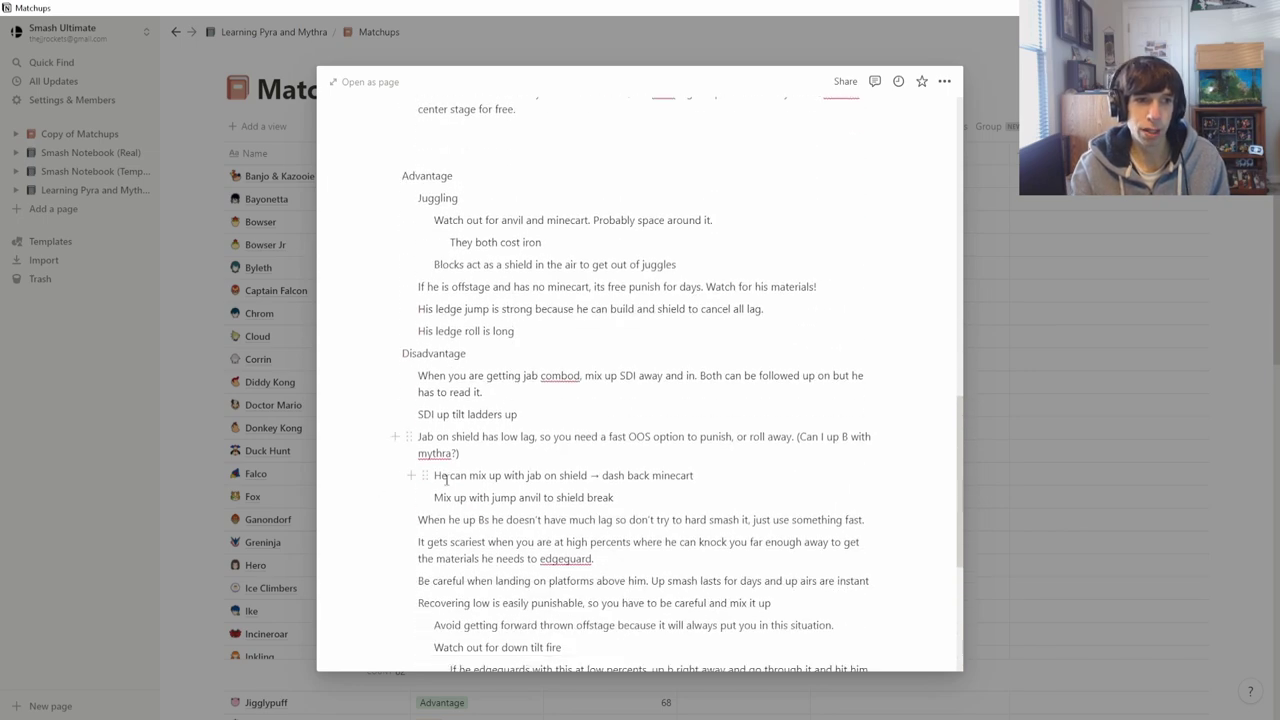
scroll(529, 505, "down", 6)
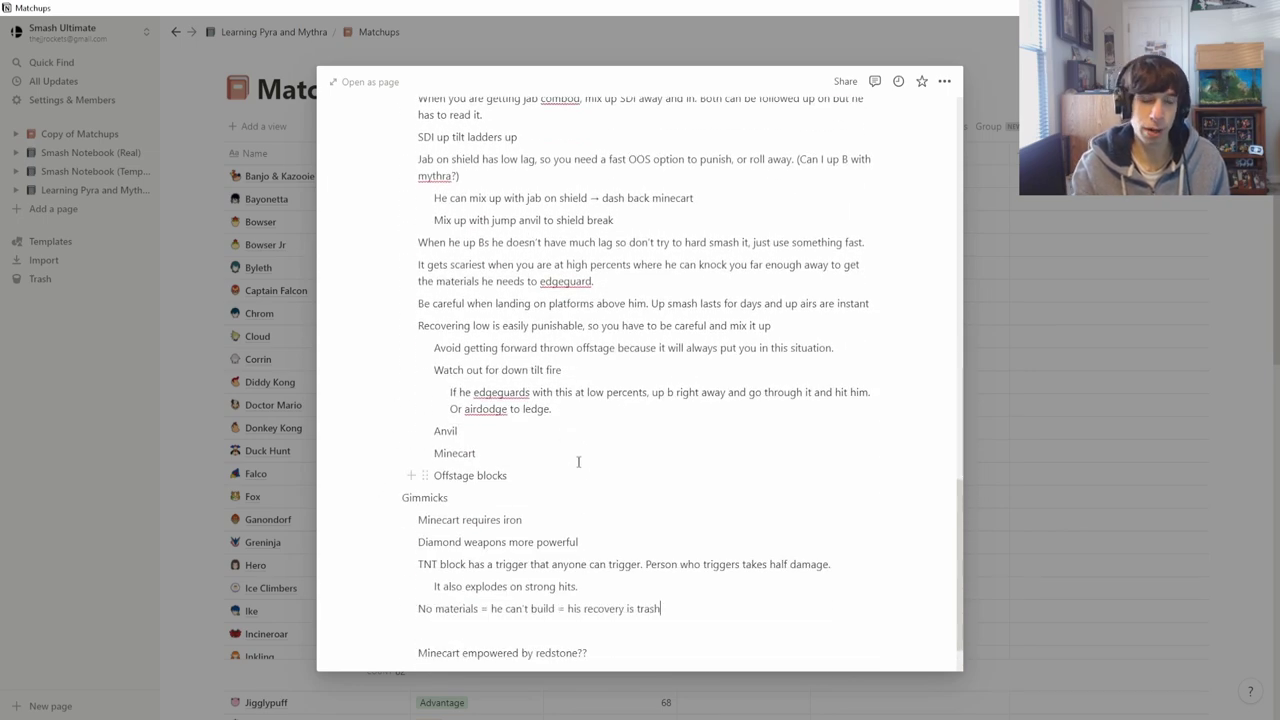
left_click(680, 537)
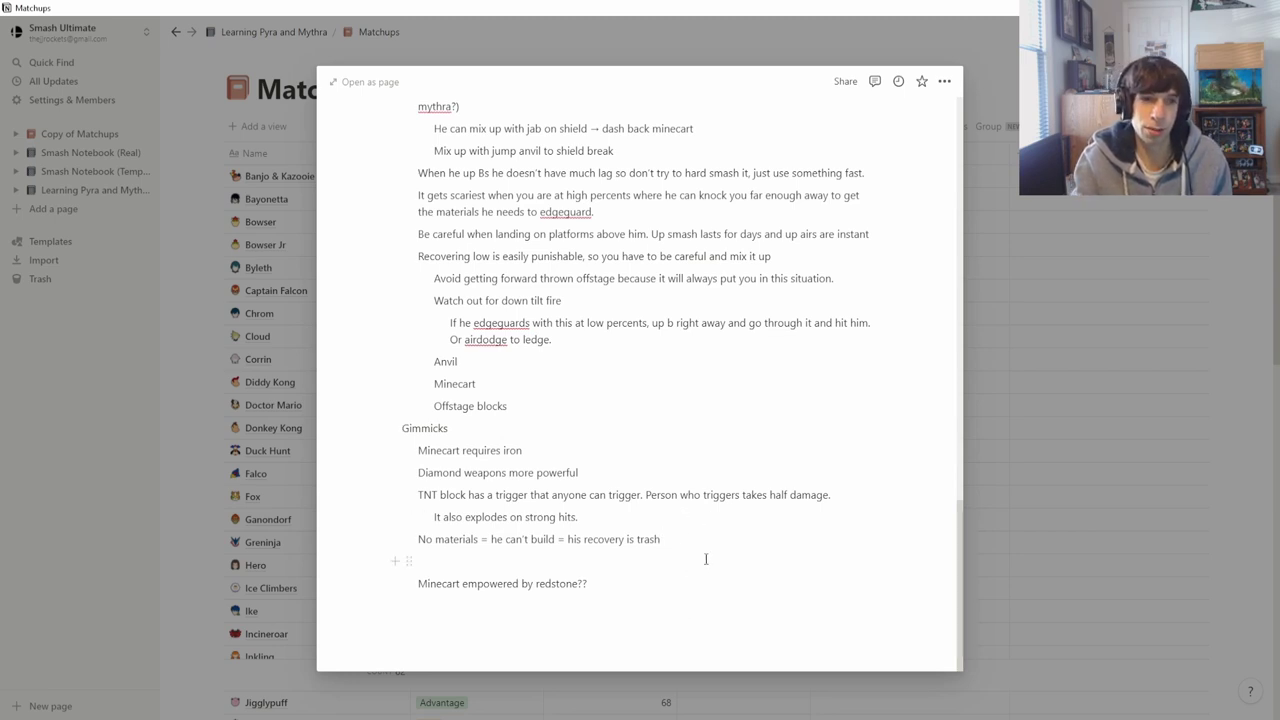
left_click(560, 561)
left_click_drag(600, 583, 415, 583)
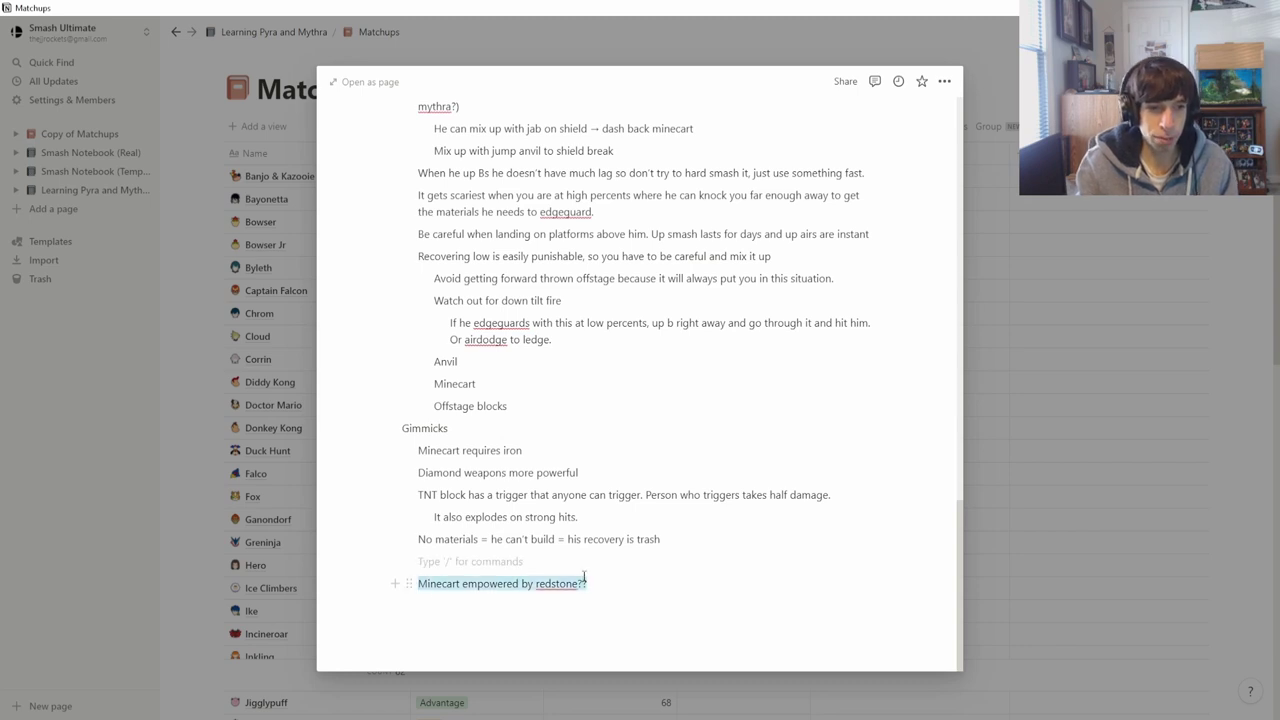
left_click(584, 583)
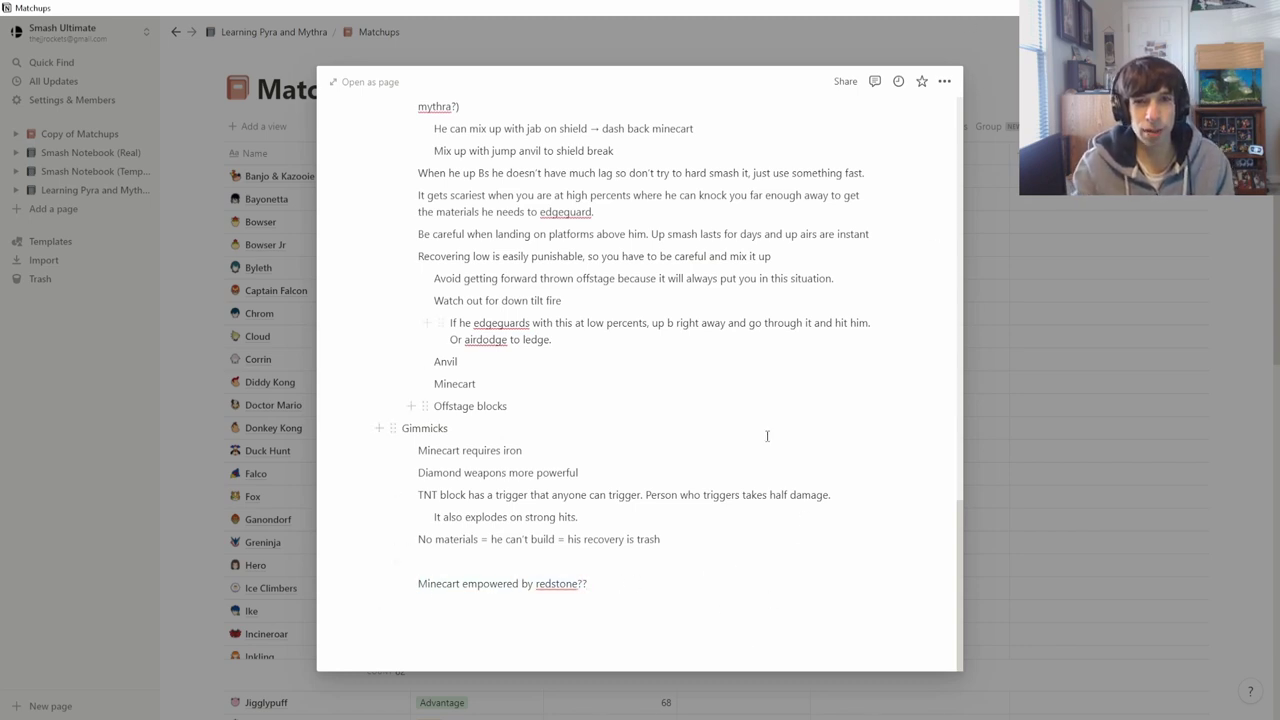
scroll(663, 447, "up", 4)
scroll(663, 447, "up", 9)
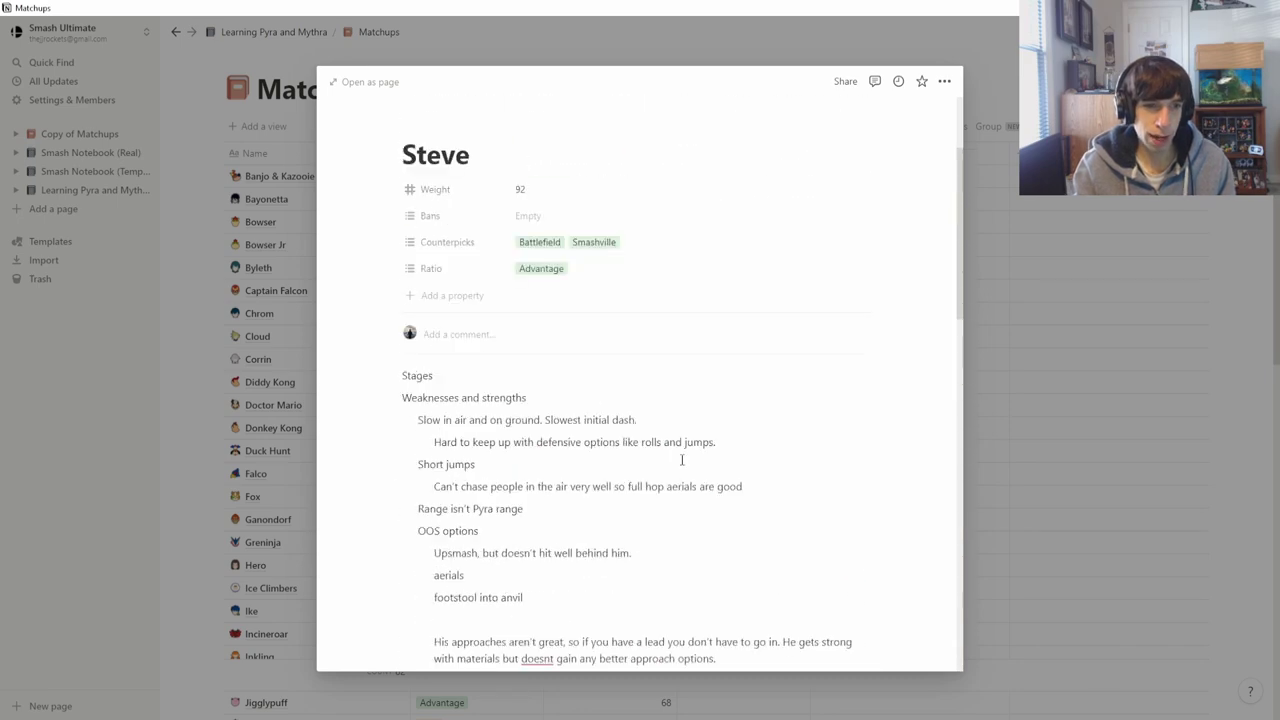
scroll(717, 487, "down", 9)
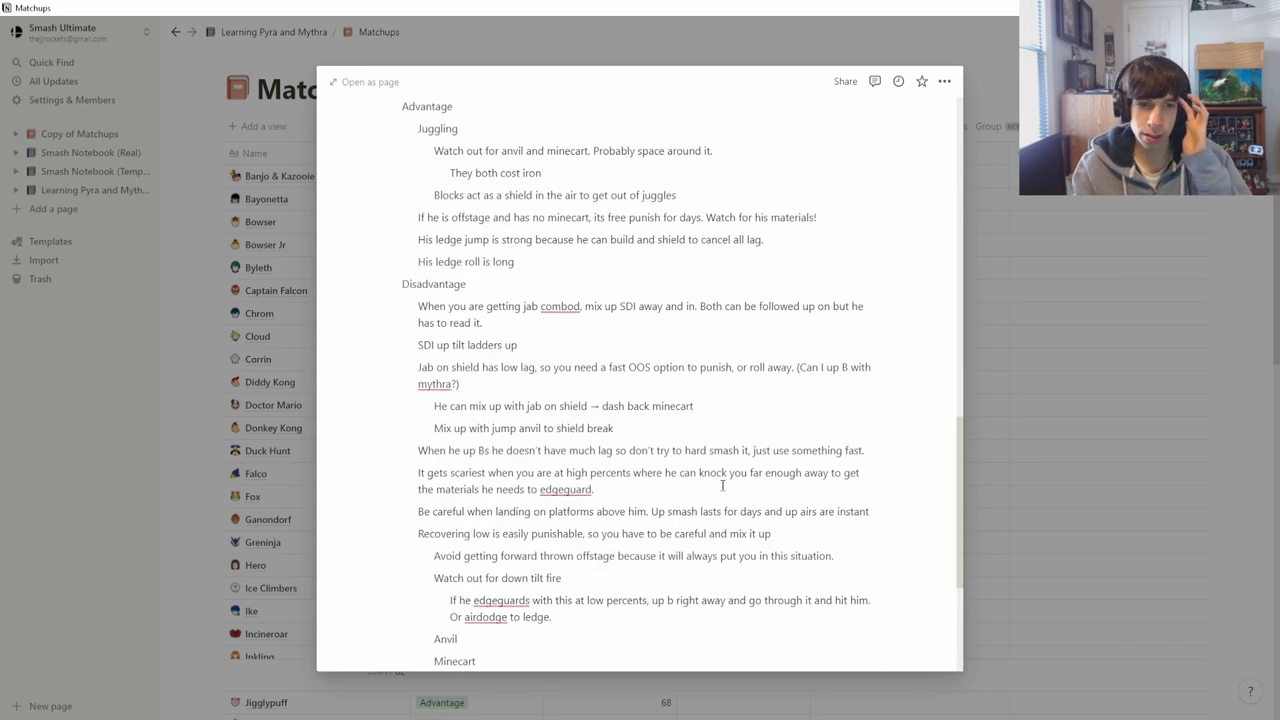
scroll(720, 490, "down", 3)
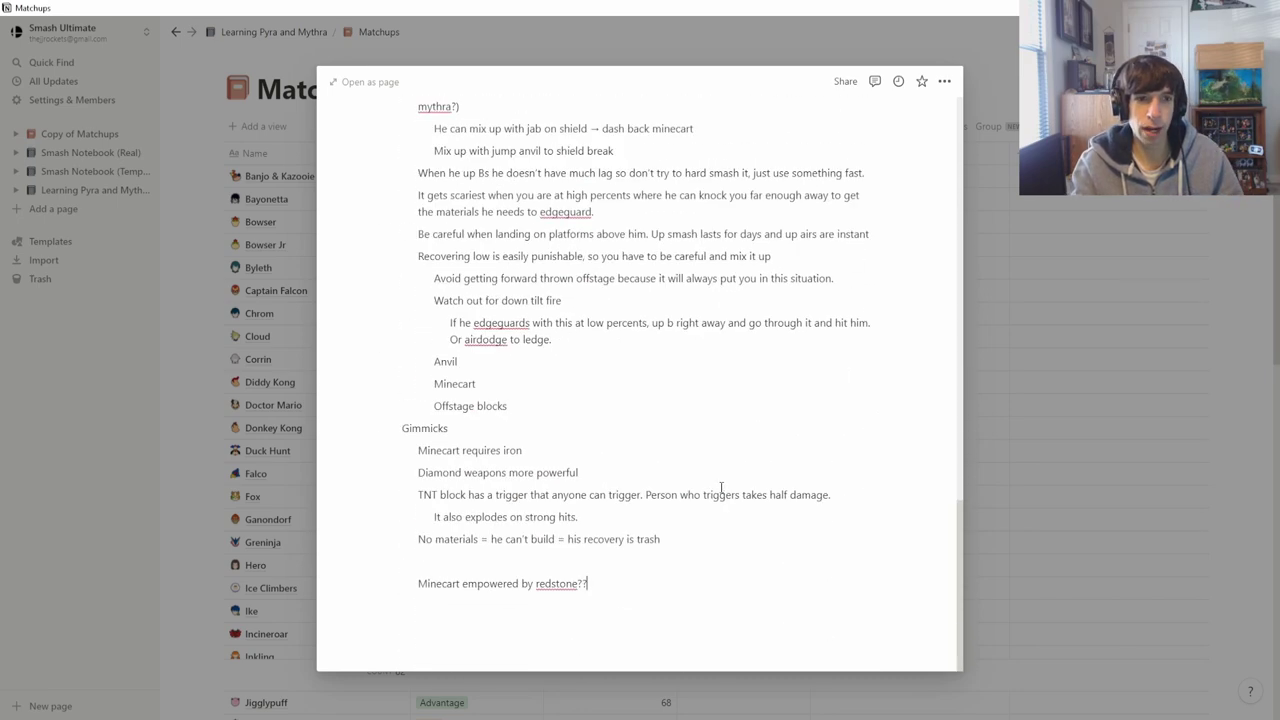
scroll(707, 537, "up", 10)
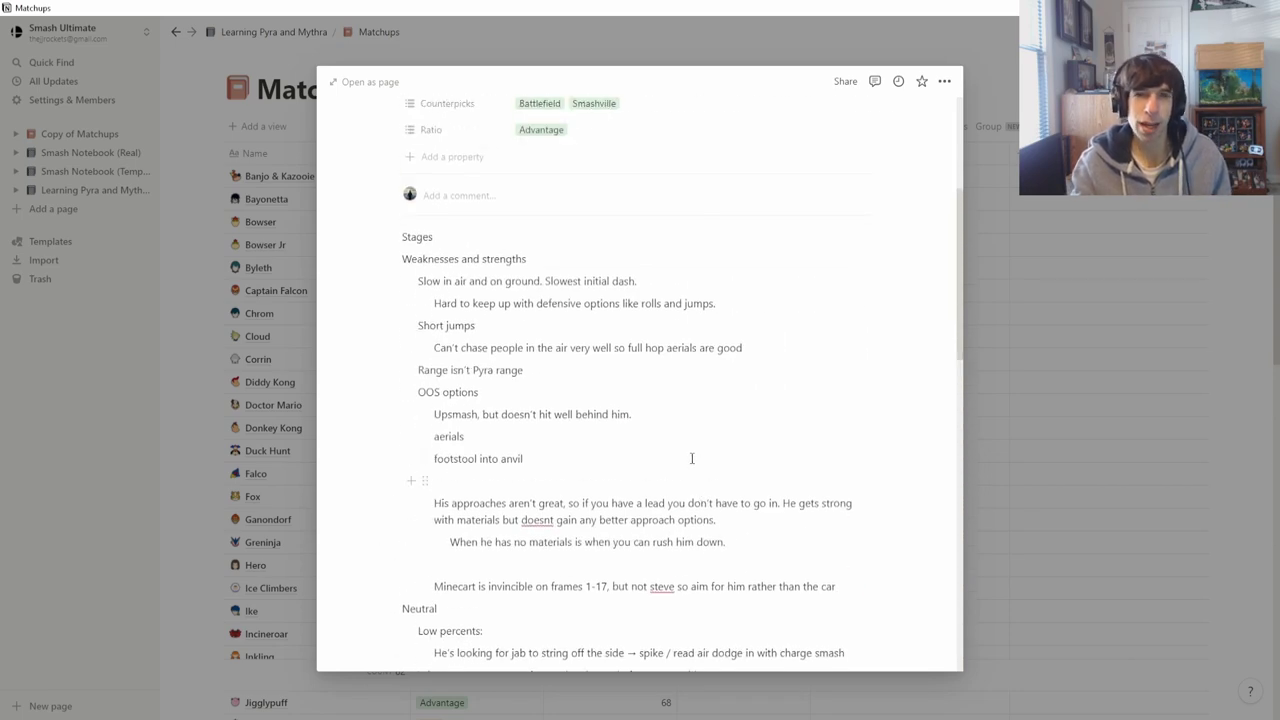
scroll(535, 400, "down", 5)
scroll(535, 400, "down", 5)
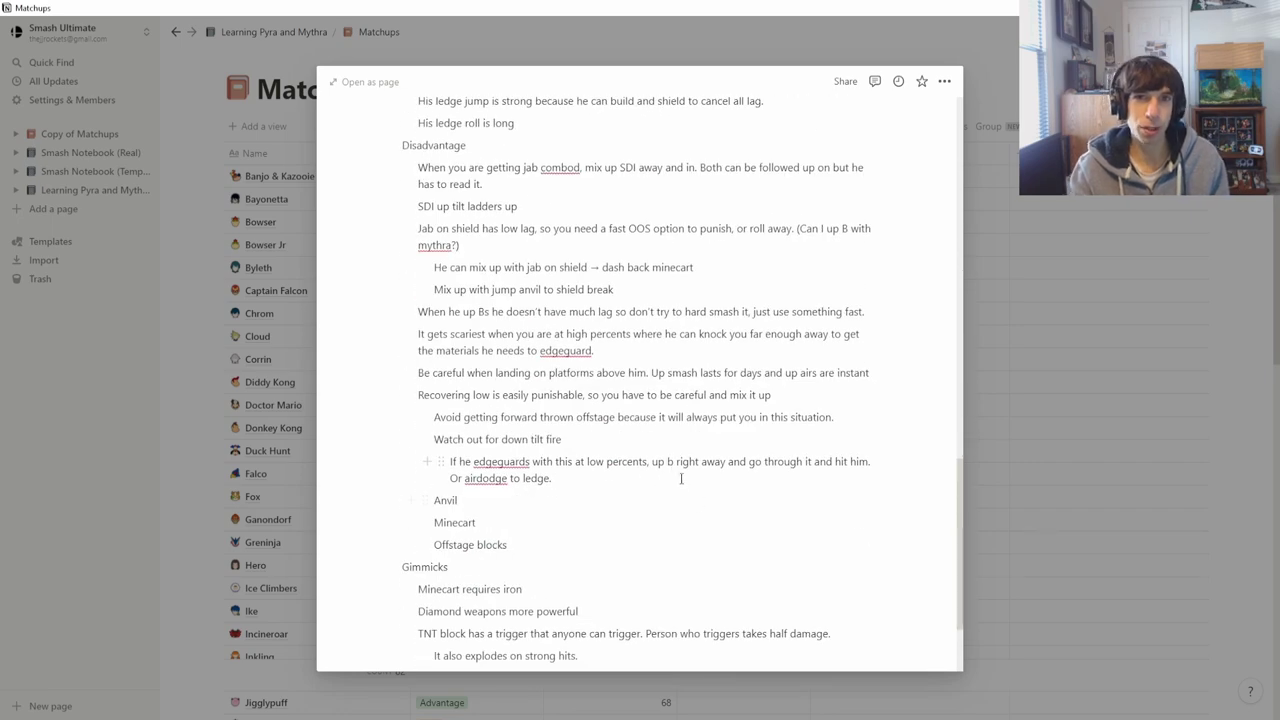
scroll(645, 472, "up", 1)
scroll(633, 468, "up", 3)
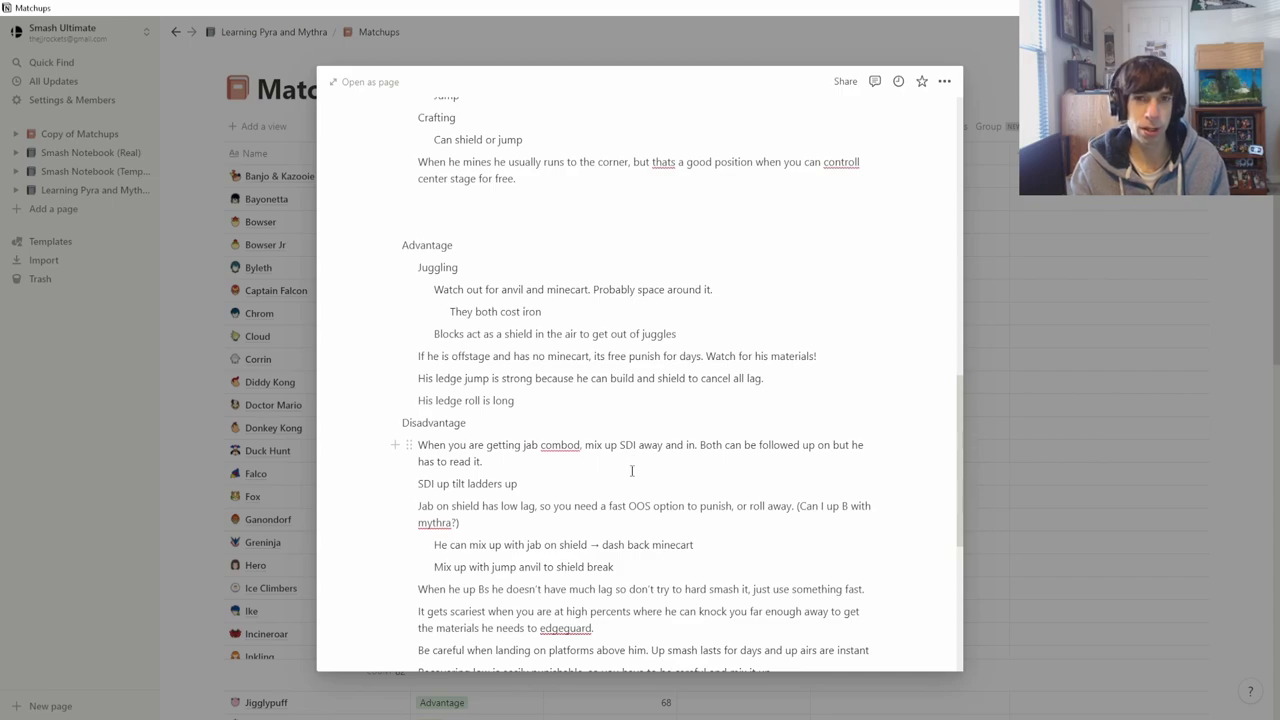
Step: Read through the JJROCKETS Diddy vs. Luigi guide's Advantage, Combos, Juggling and Edge guarding sections
key("alt+Tab")
left_click(100, 11)
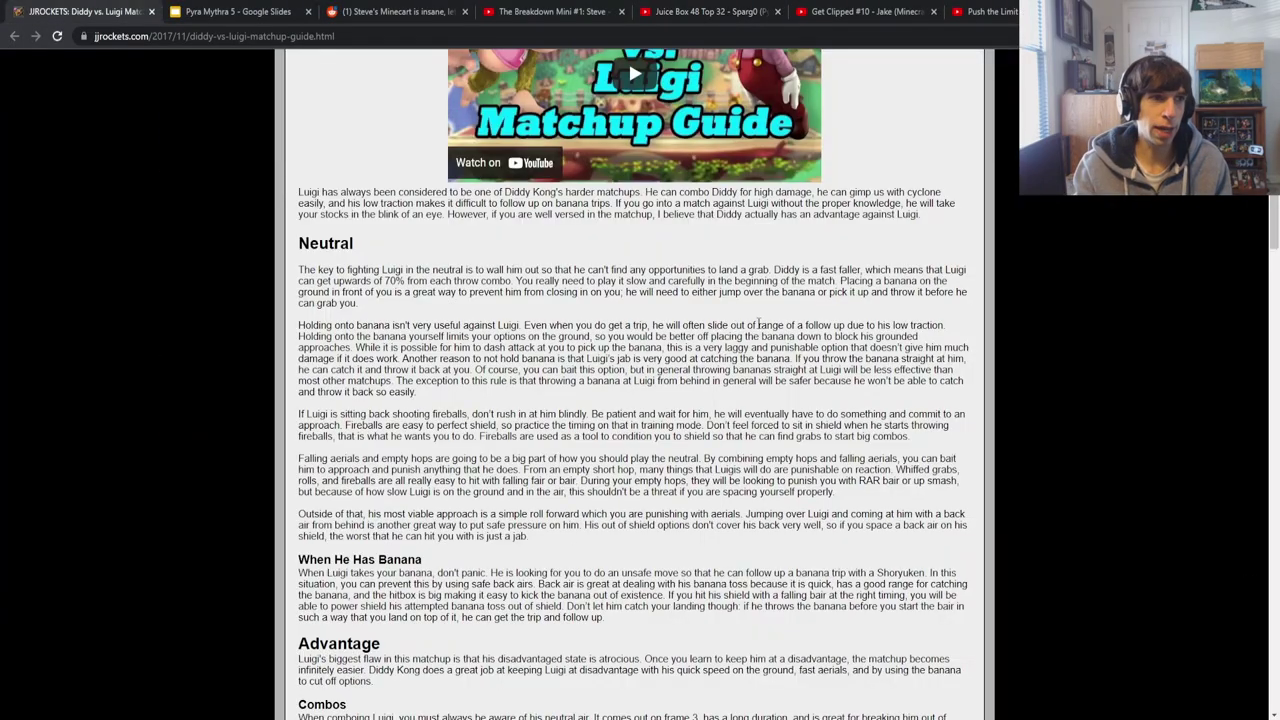
scroll(775, 378, "up", 2)
scroll(775, 378, "down", 15)
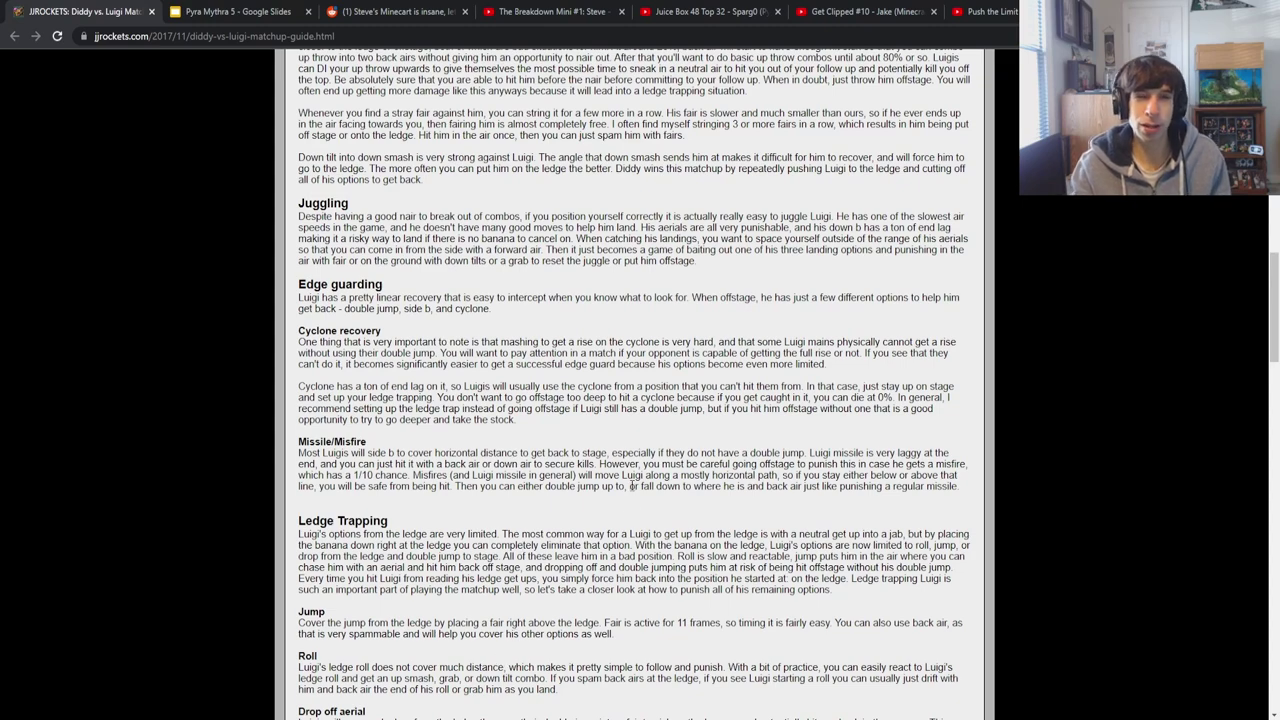
scroll(628, 505, "down", 2)
scroll(565, 500, "up", 3)
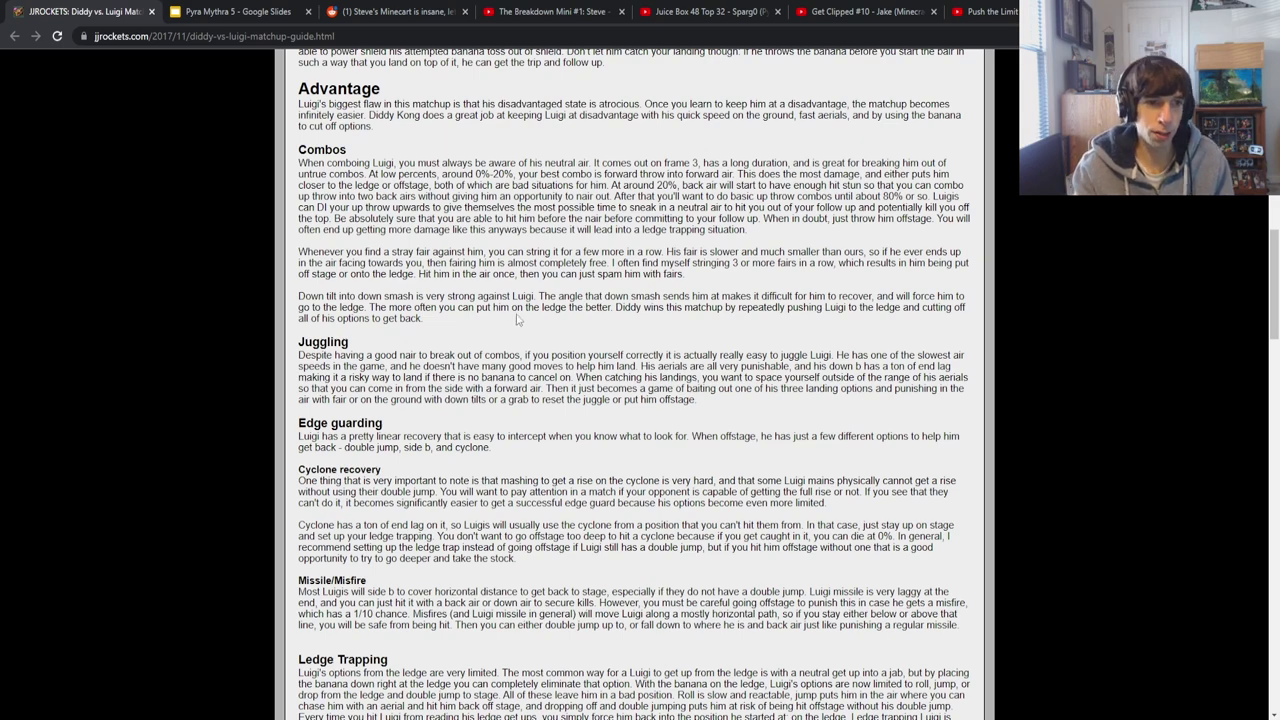
scroll(480, 309, "up", 5)
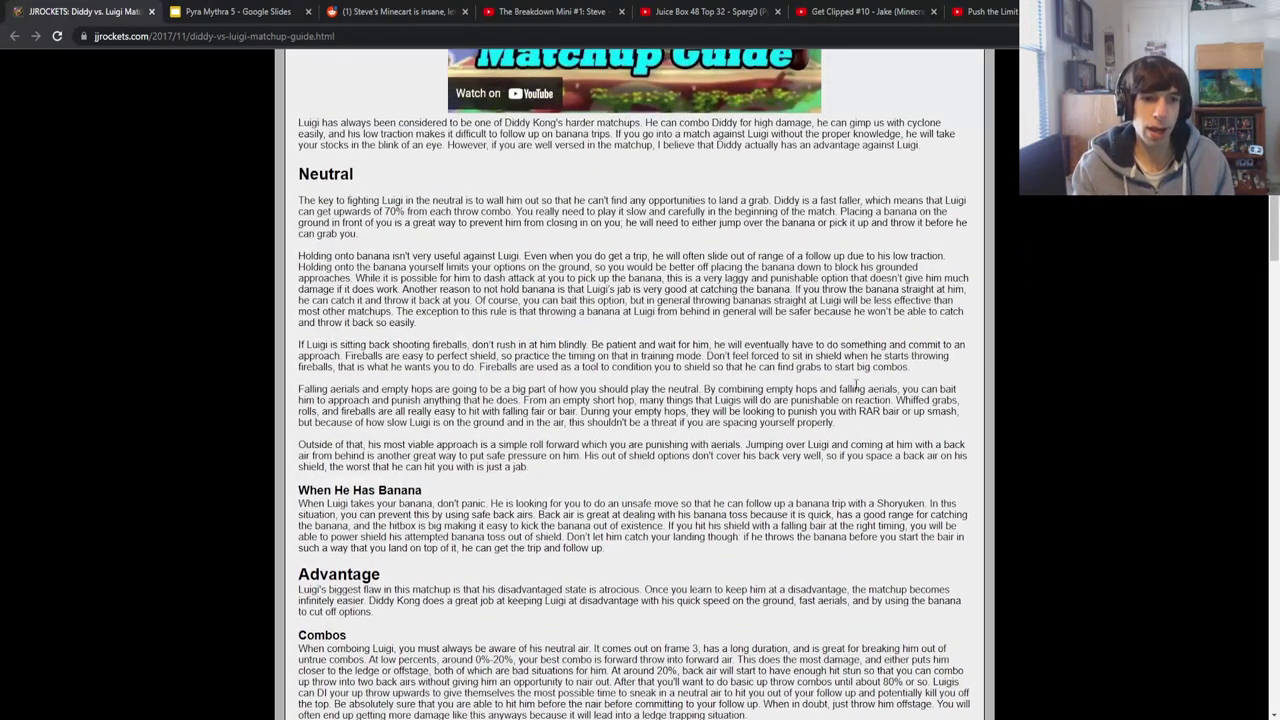
double_click(889, 366)
left_click(690, 347)
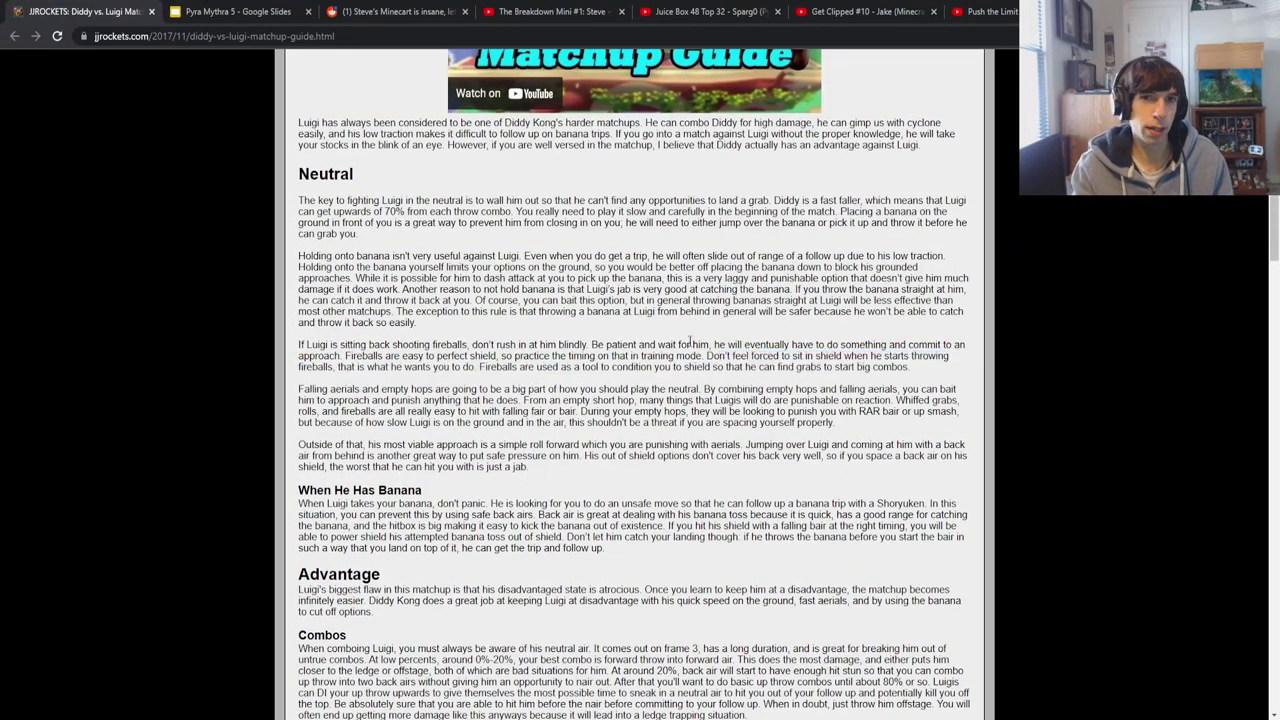
scroll(669, 344, "down", 5)
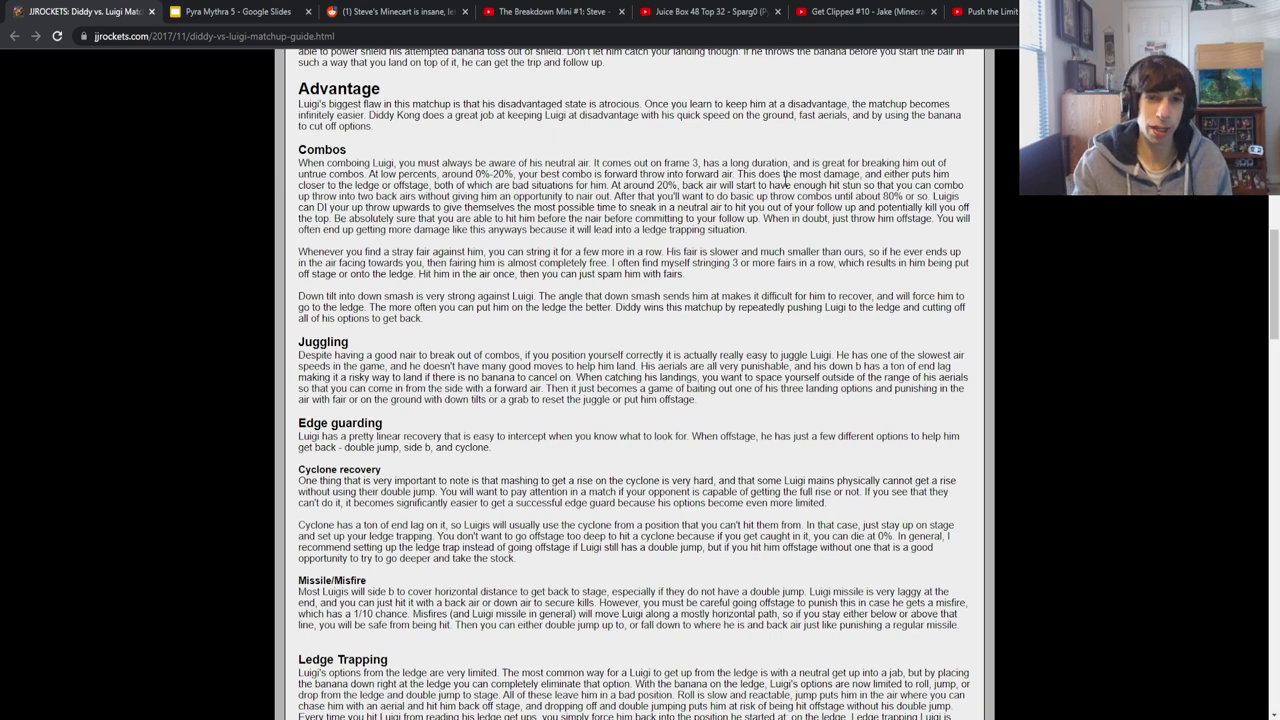
scroll(648, 365, "up", 2)
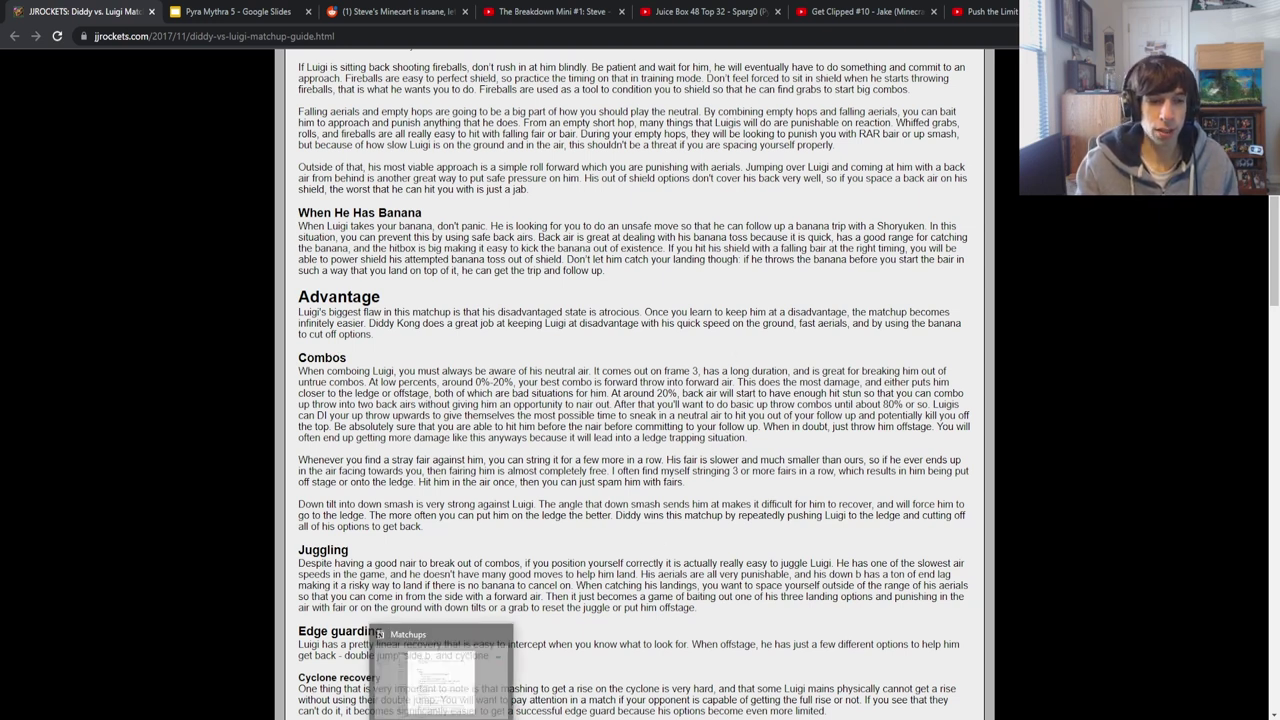
Step: Flip between the Juice Box 48, Get Clipped #10 and Push the Limit 12 match videos
left_click(443, 668)
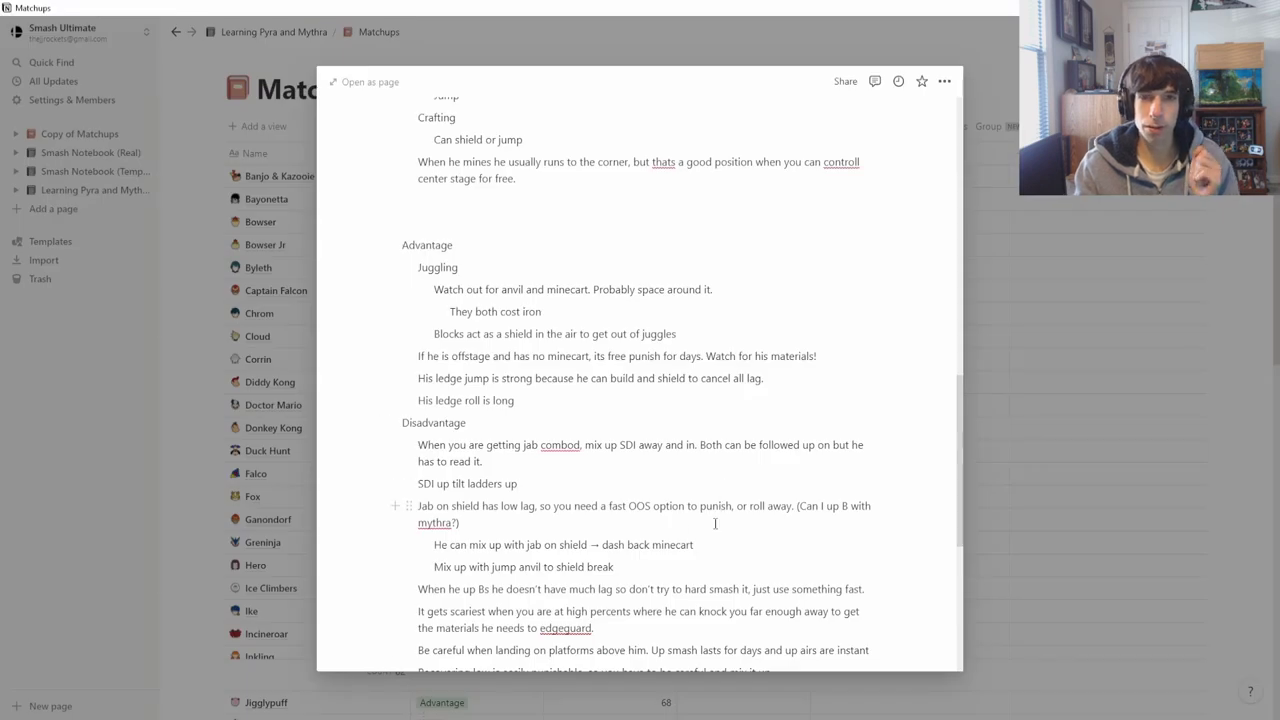
key("alt+Tab")
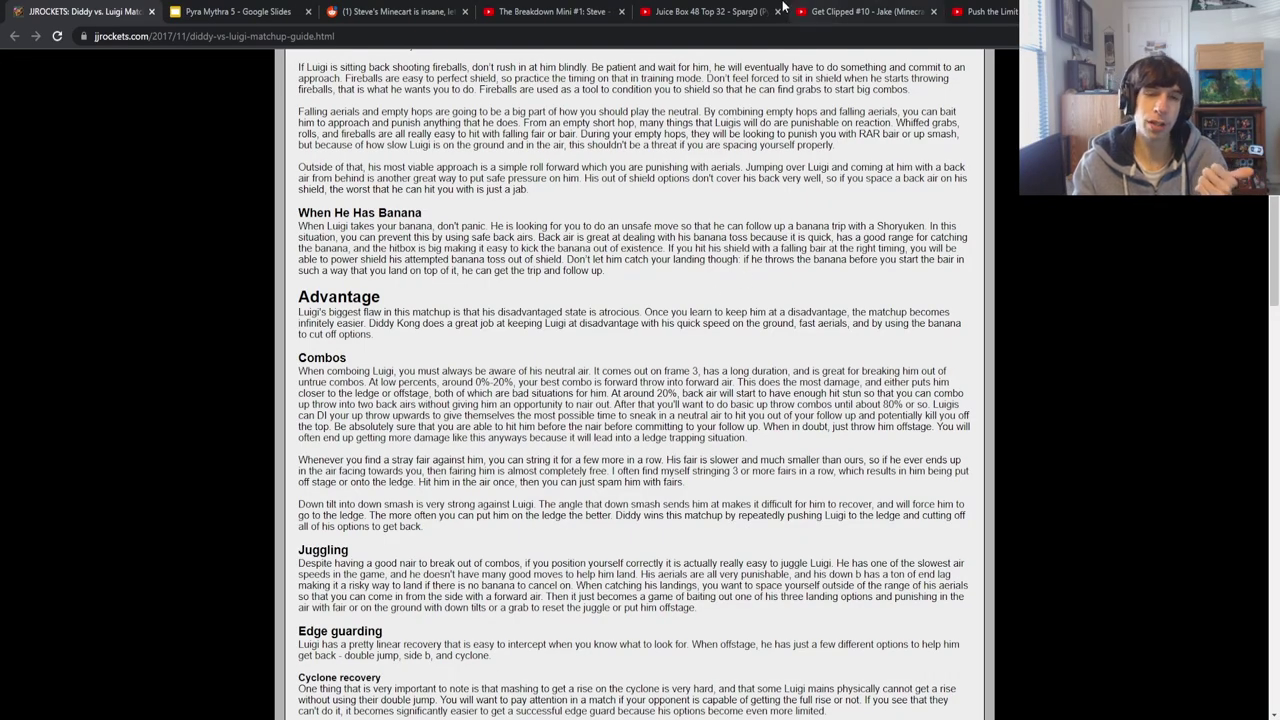
left_click(740, 11)
left_click(865, 11)
left_click(955, 11)
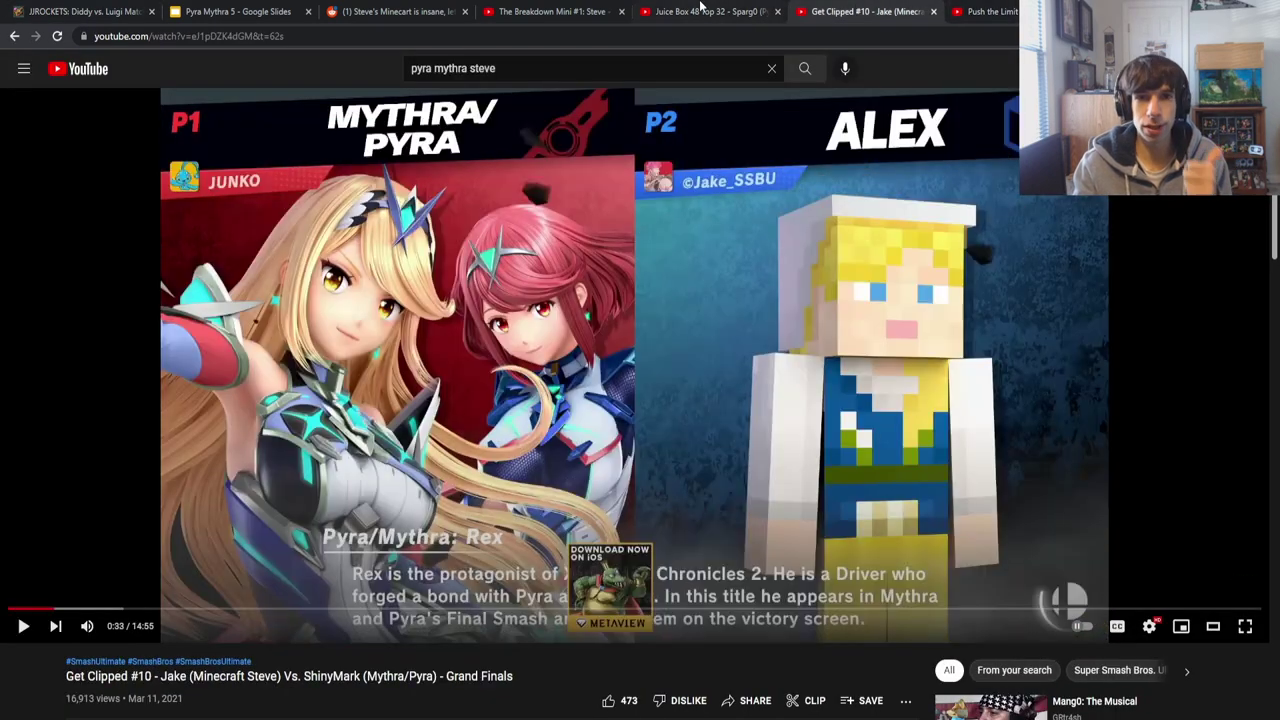
left_click(703, 10)
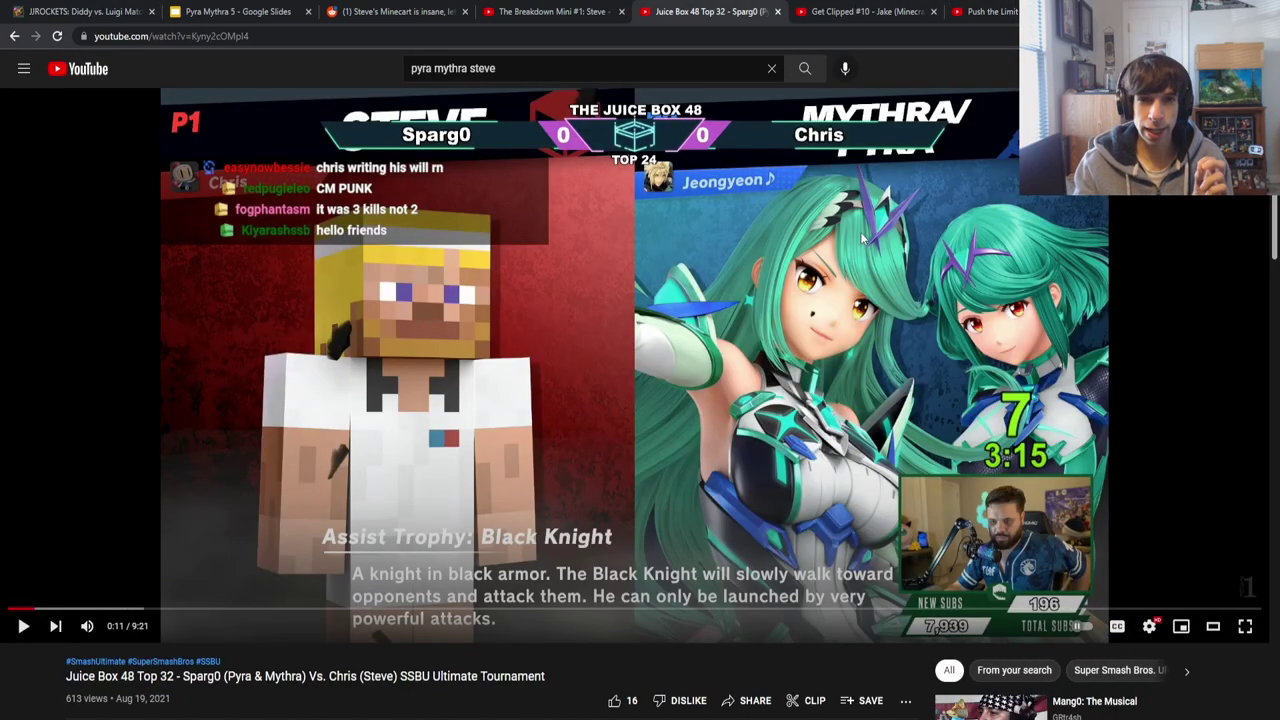
left_click(912, 9)
left_click(1003, 8)
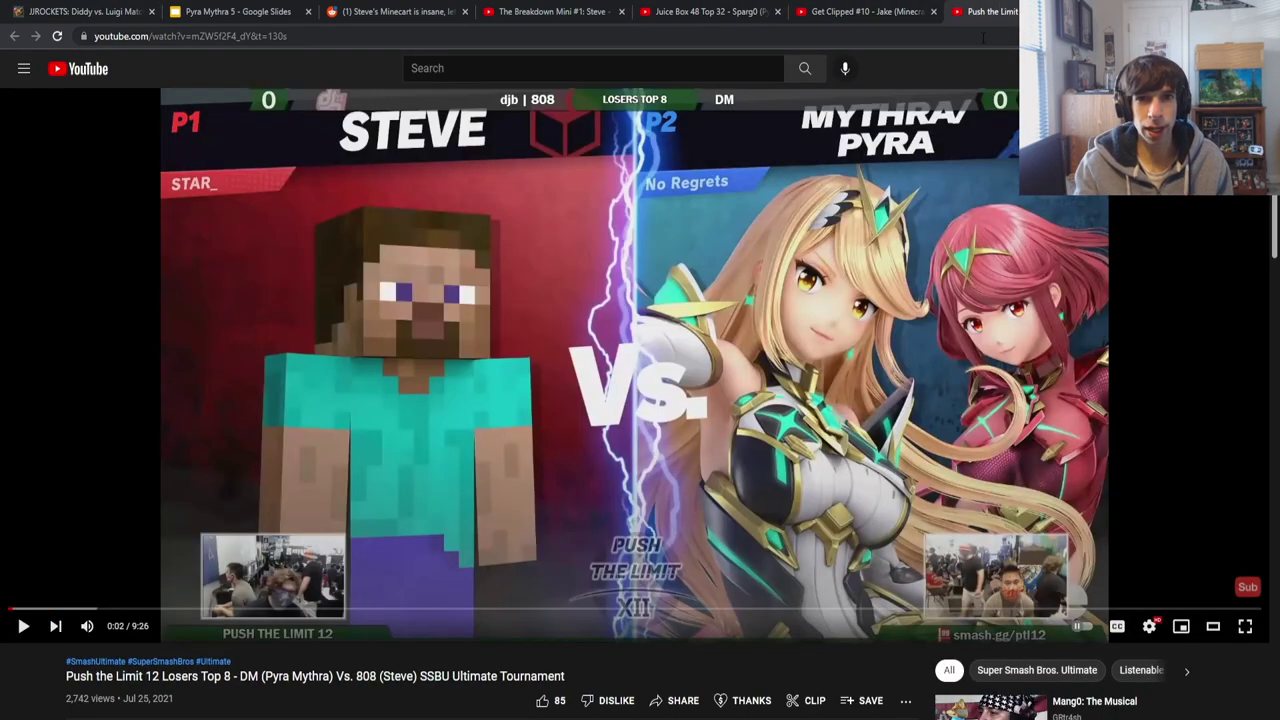
Step: Return to Steve's Notion notes, scroll through them, and view the full Steve / Alex page
key("alt+Tab")
scroll(620, 370, "down", 5)
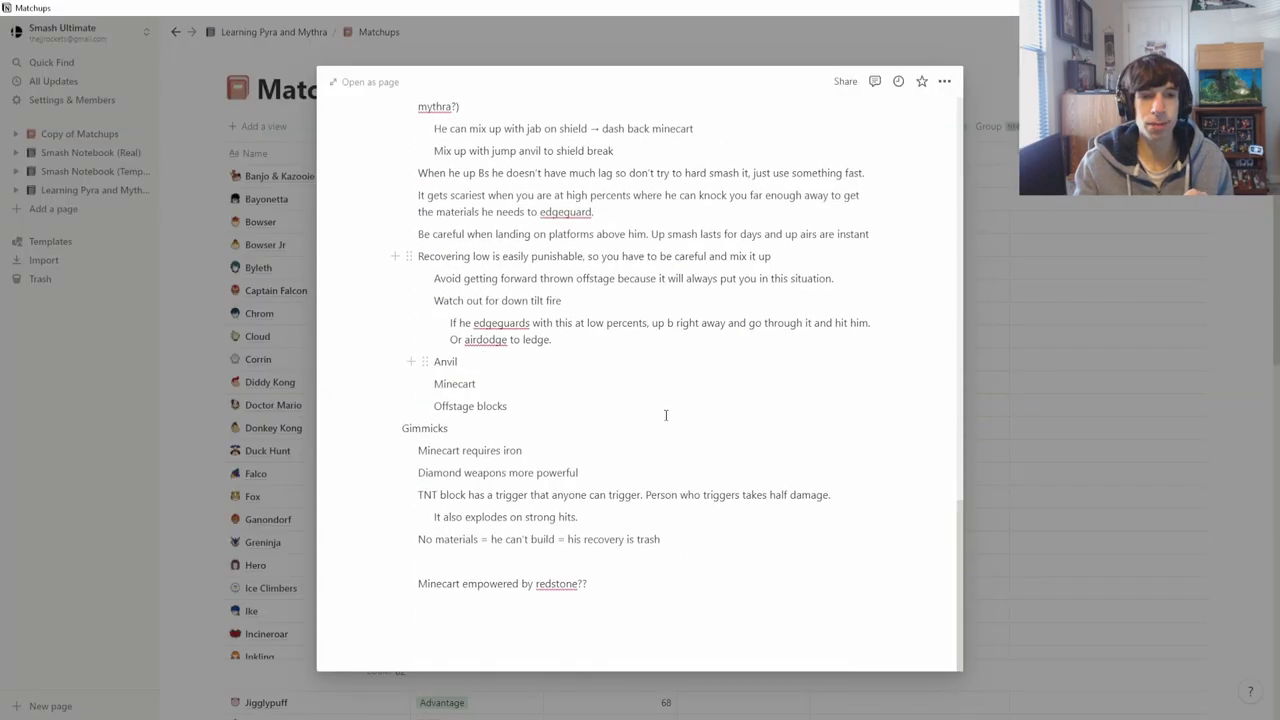
scroll(740, 390, "up", 5)
scroll(750, 360, "up", 6)
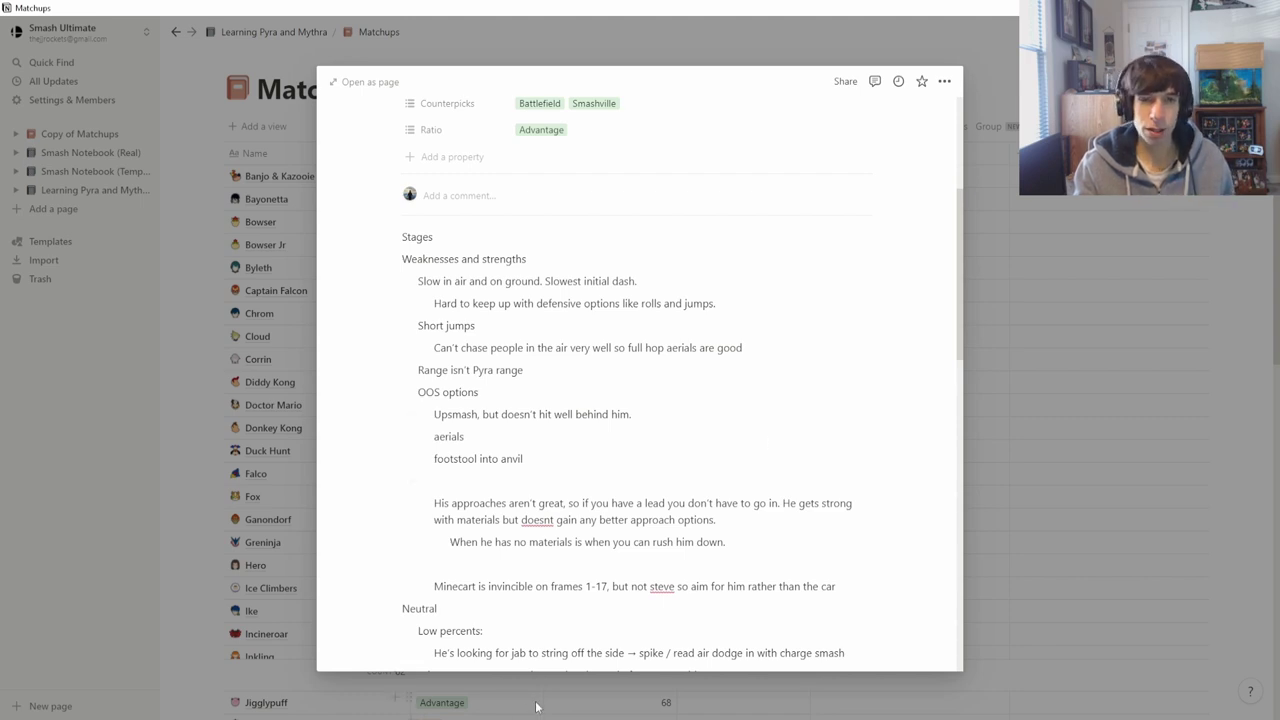
scroll(700, 430, "down", 3)
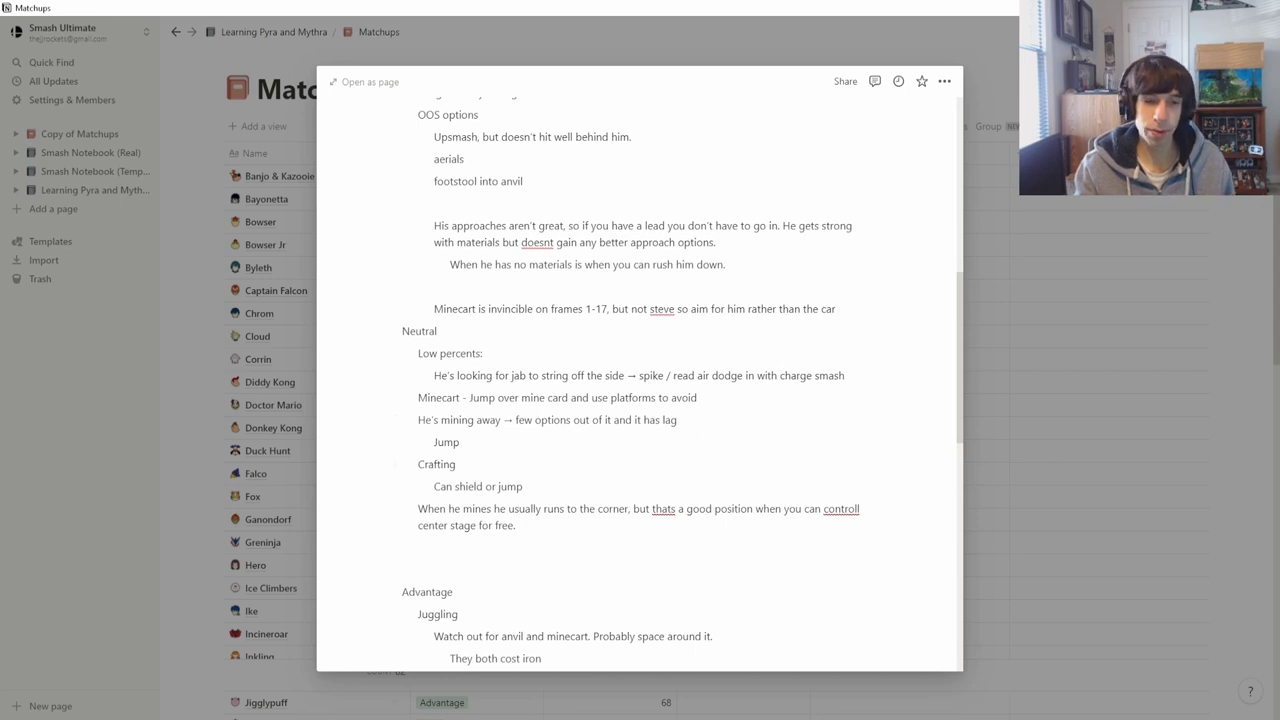
key("alt+Tab")
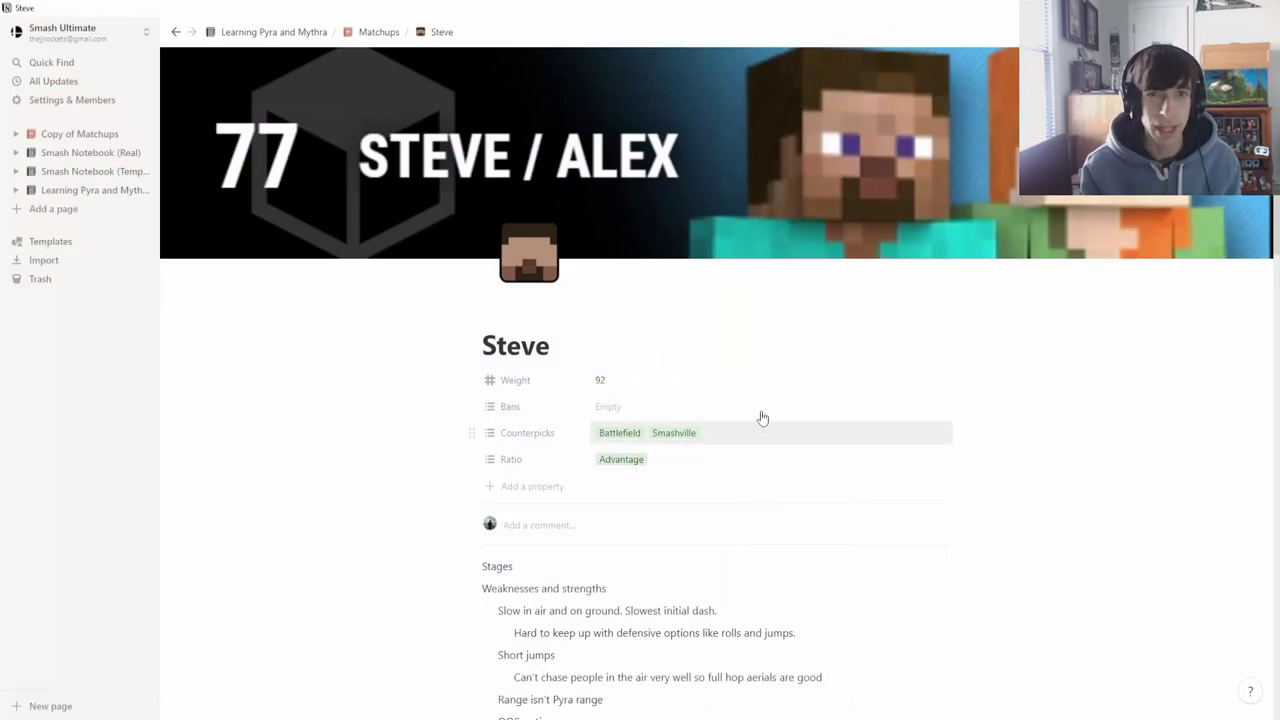
Step: Peek at the Spargo vs. Chris notes page, then return to the Steve matchup page
scroll(714, 340, "down", 5)
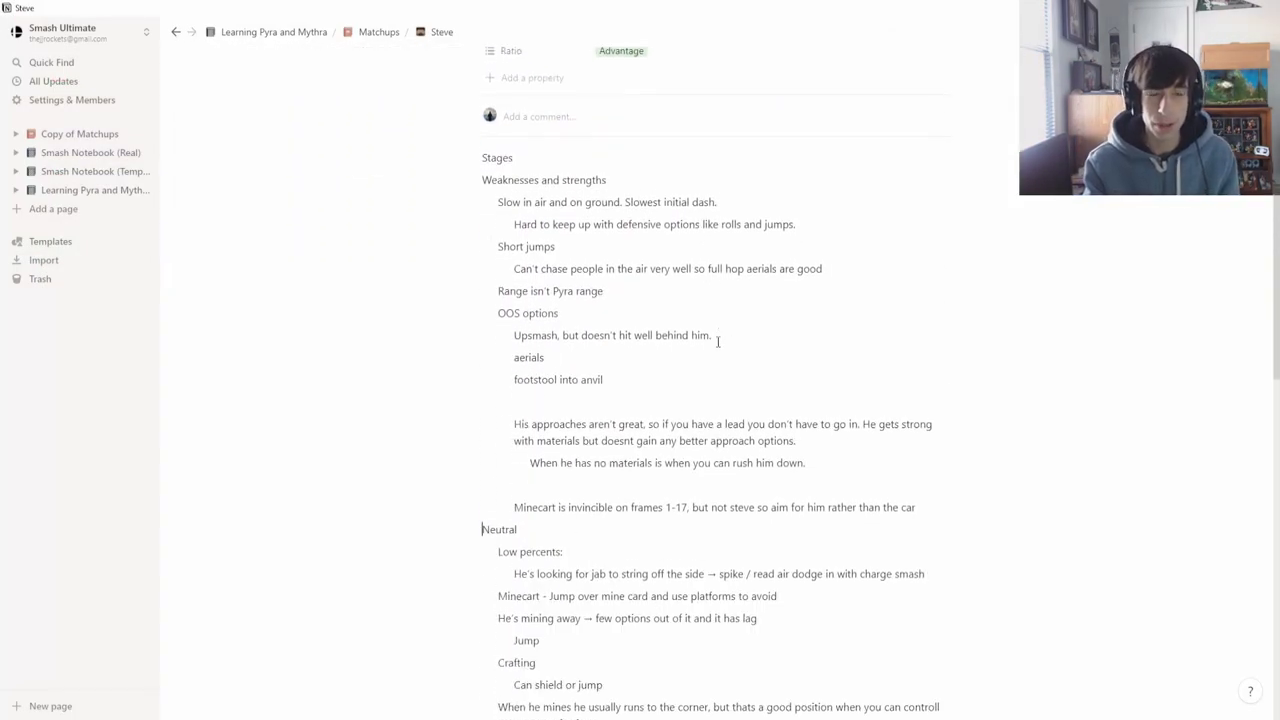
scroll(717, 342, "down", 10)
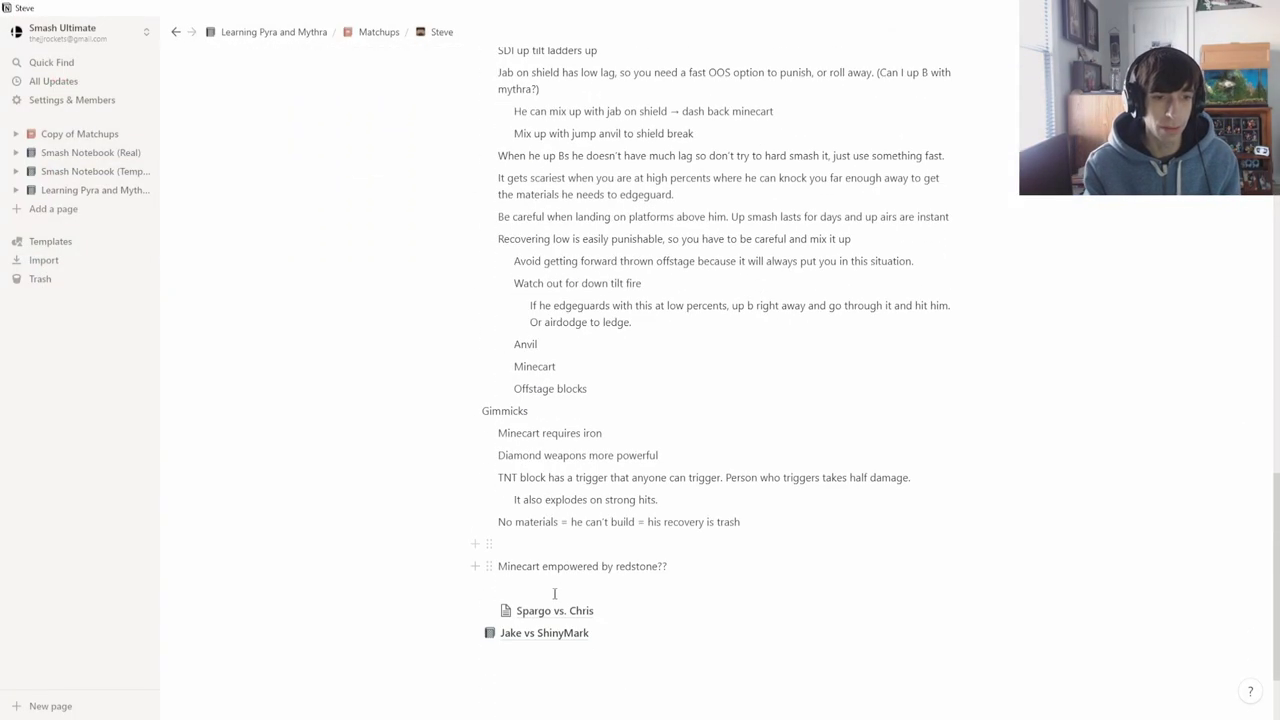
left_click(525, 610)
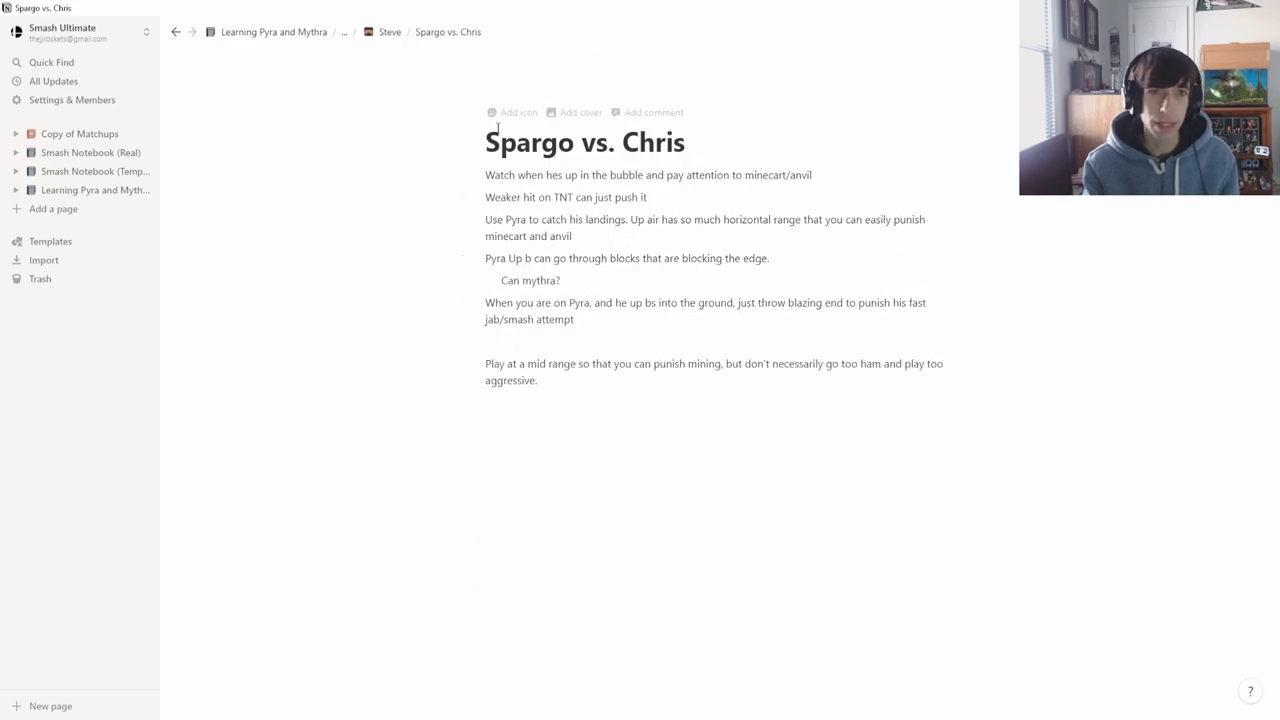
left_click(381, 33)
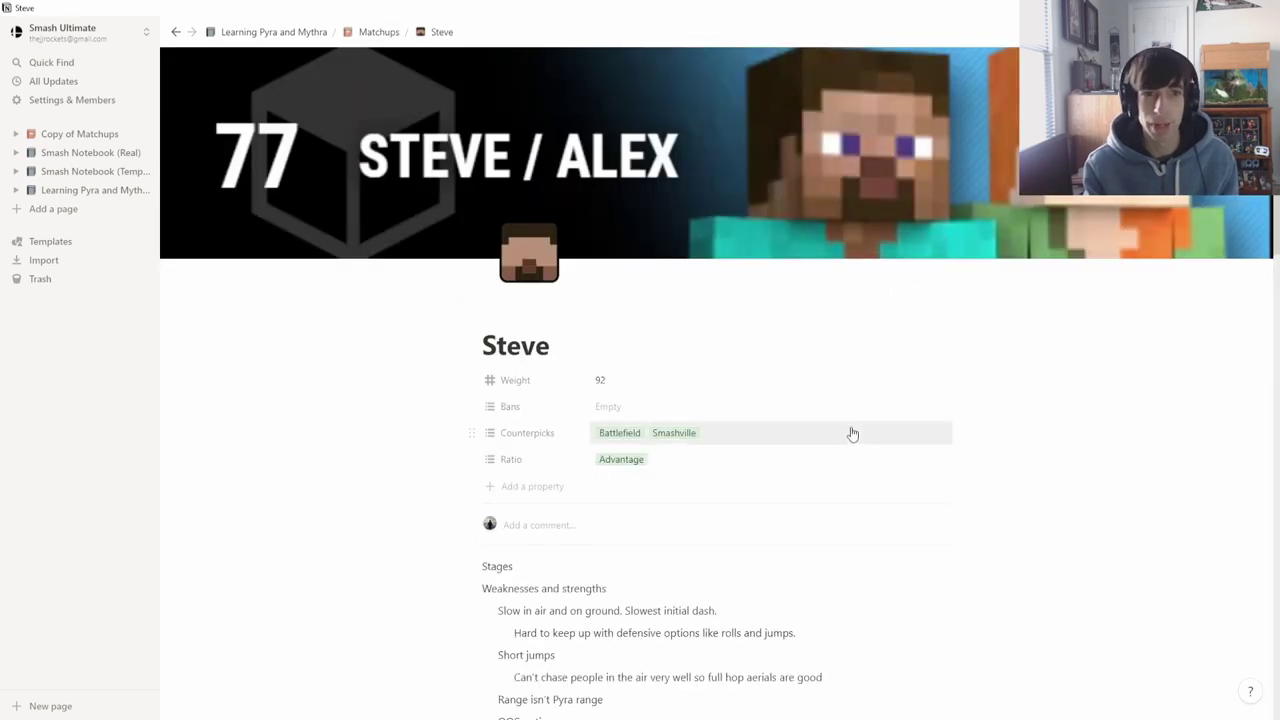
Step: Scroll through the Steve matchup notes down to the 'He's mining away' note
scroll(743, 463, "down", 6)
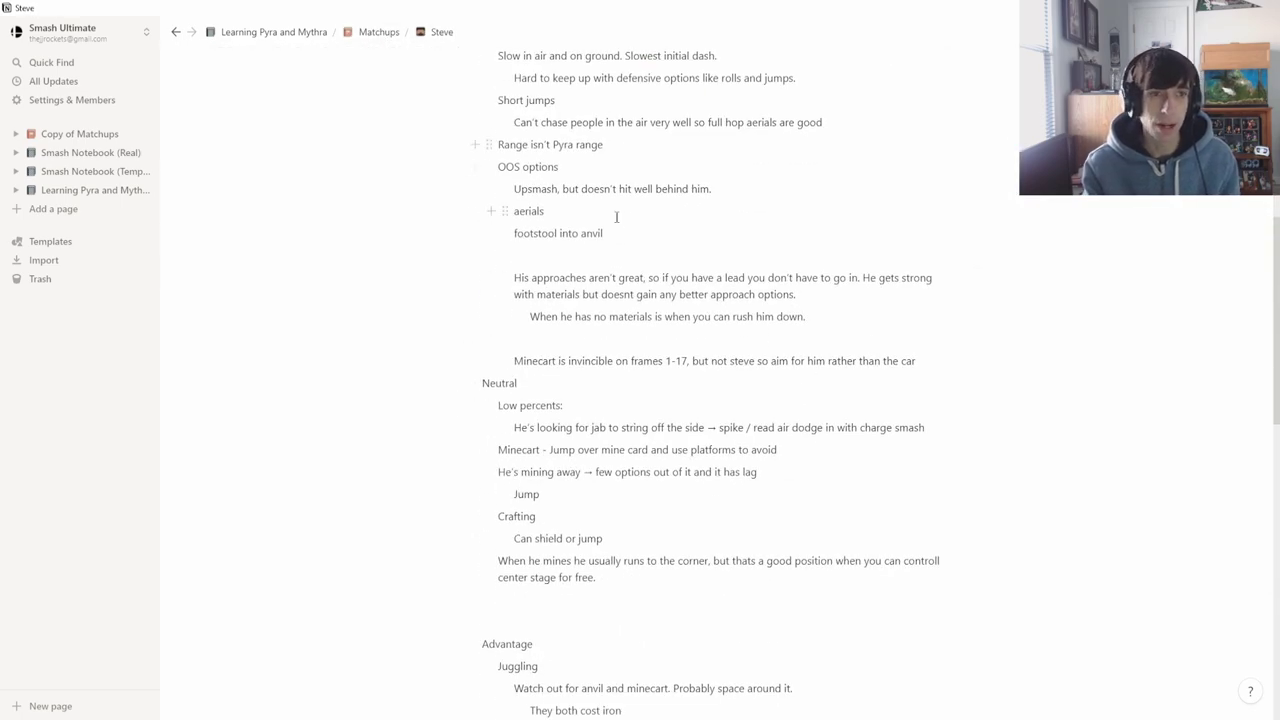
scroll(560, 222, "up", 2)
scroll(636, 340, "down", 2)
scroll(663, 326, "down", 2)
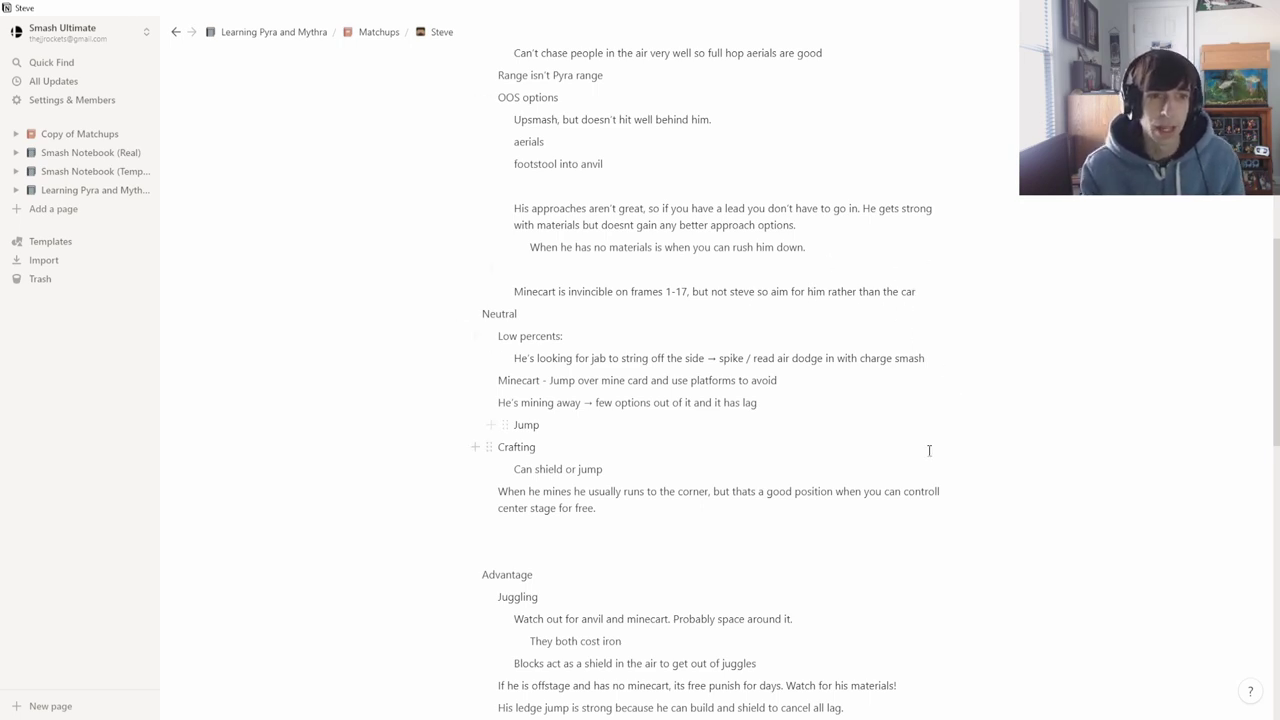
scroll(775, 361, "down", 1)
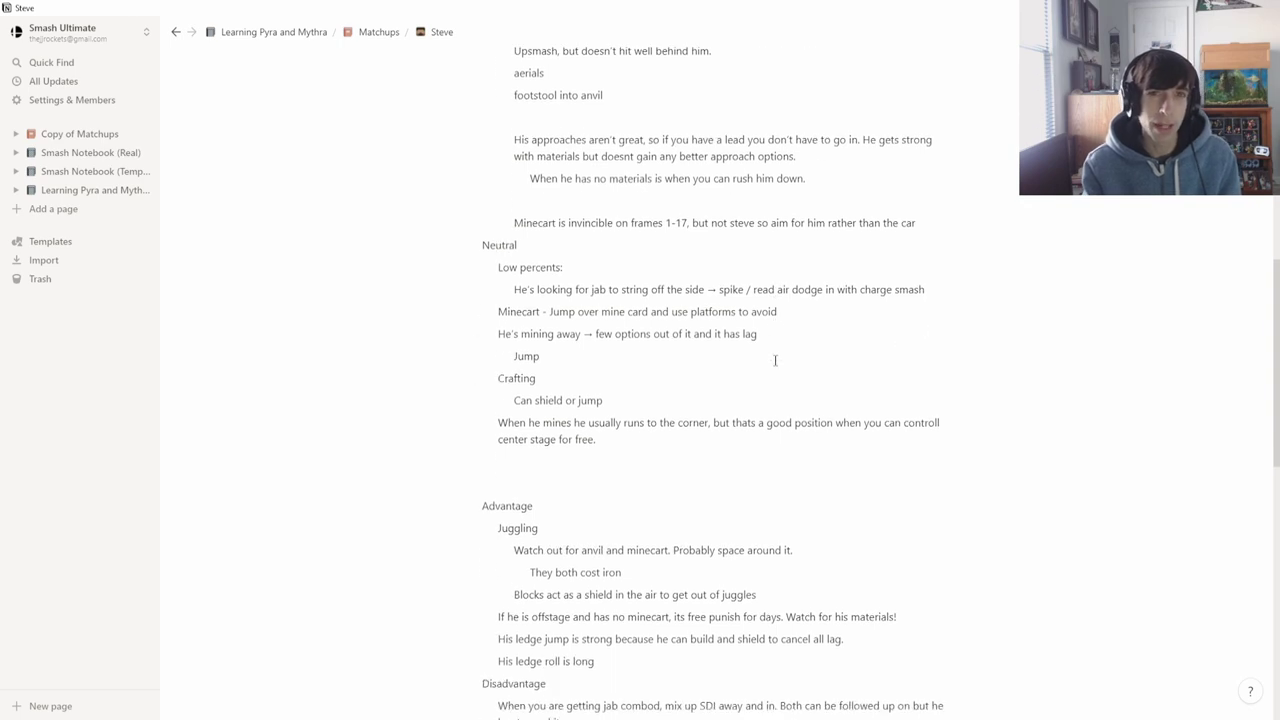
left_click(915, 327)
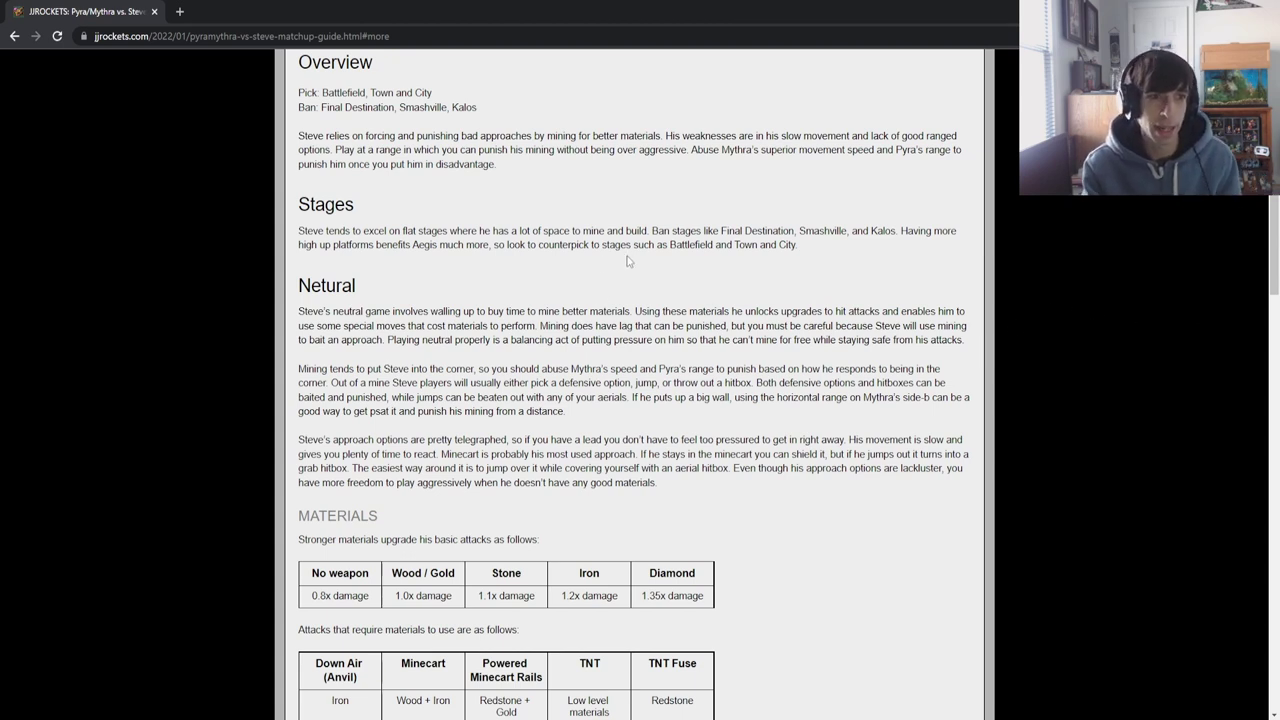
scroll(489, 232, "down", 3)
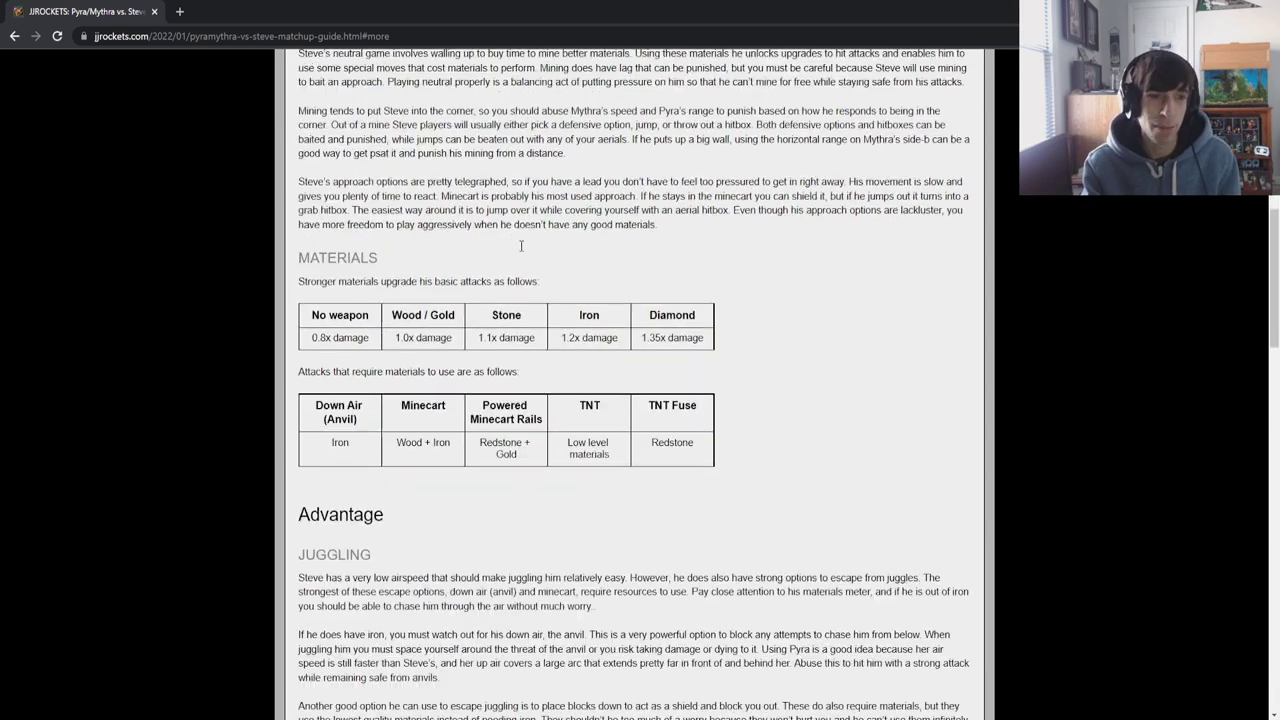
scroll(590, 264, "up", 3)
scroll(580, 268, "up", 1)
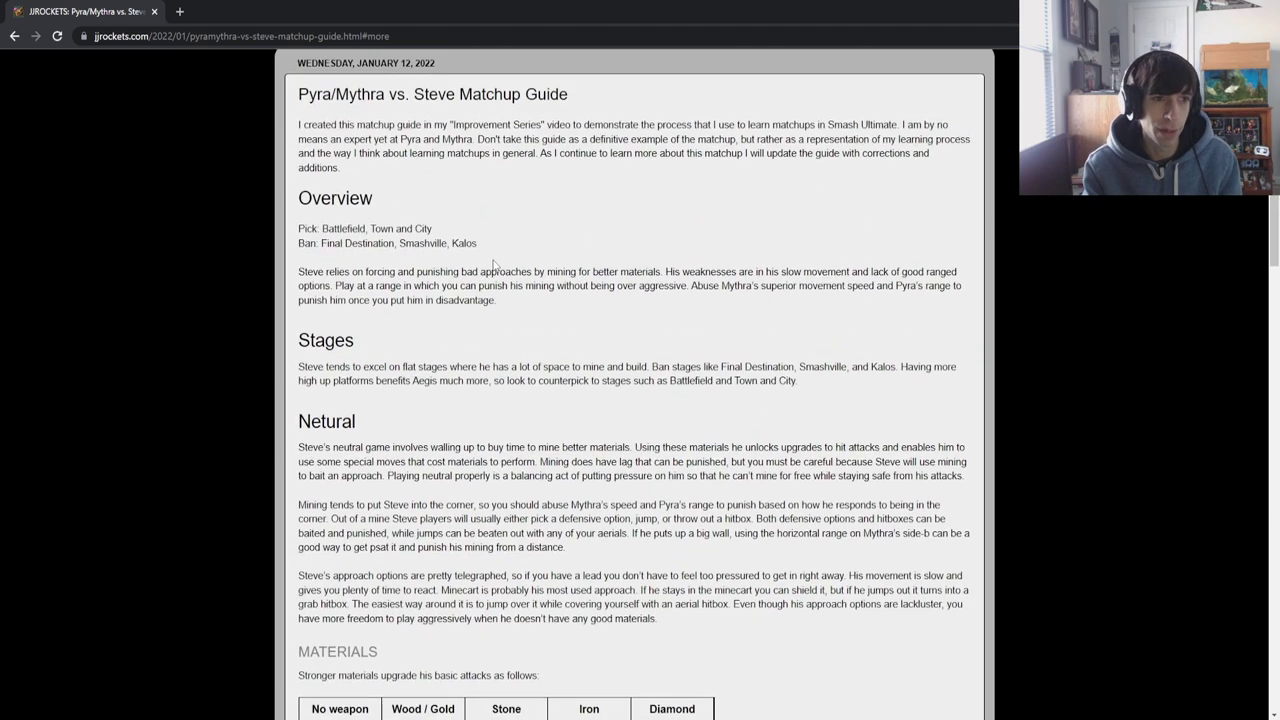
scroll(282, 176, "down", 1)
scroll(372, 170, "down", 2)
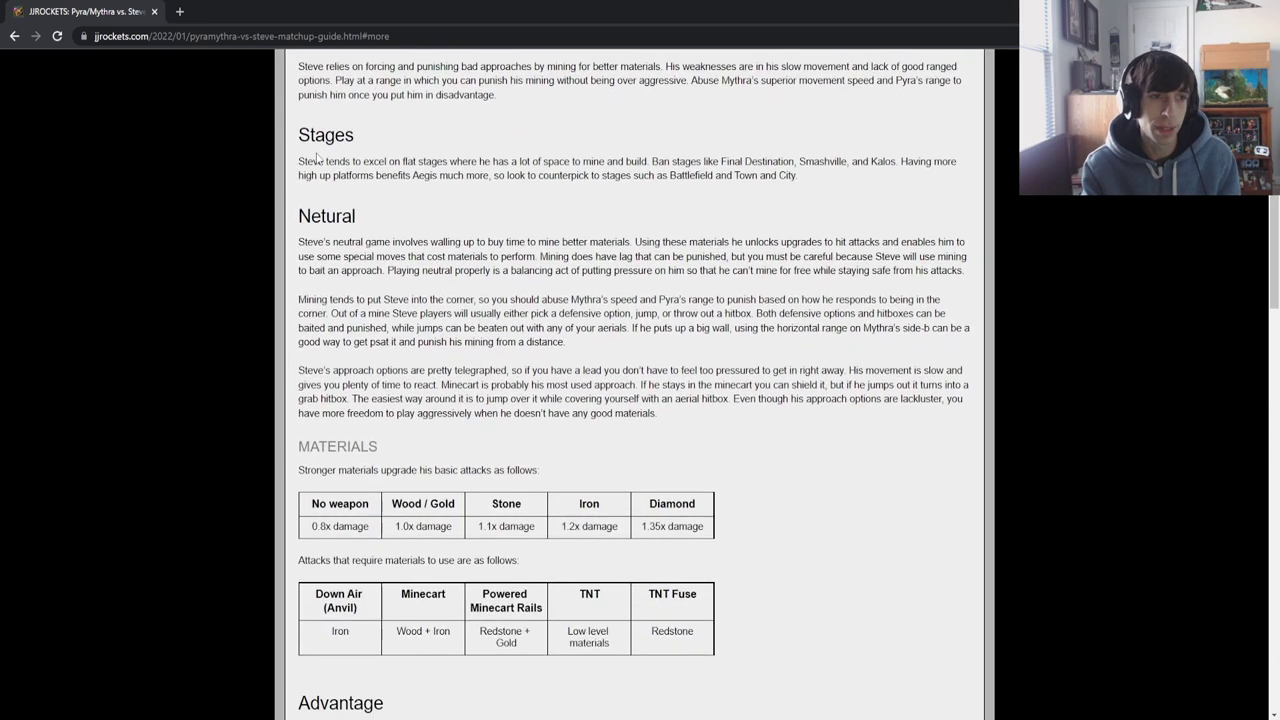
scroll(395, 179, "down", 1)
scroll(343, 157, "down", 5)
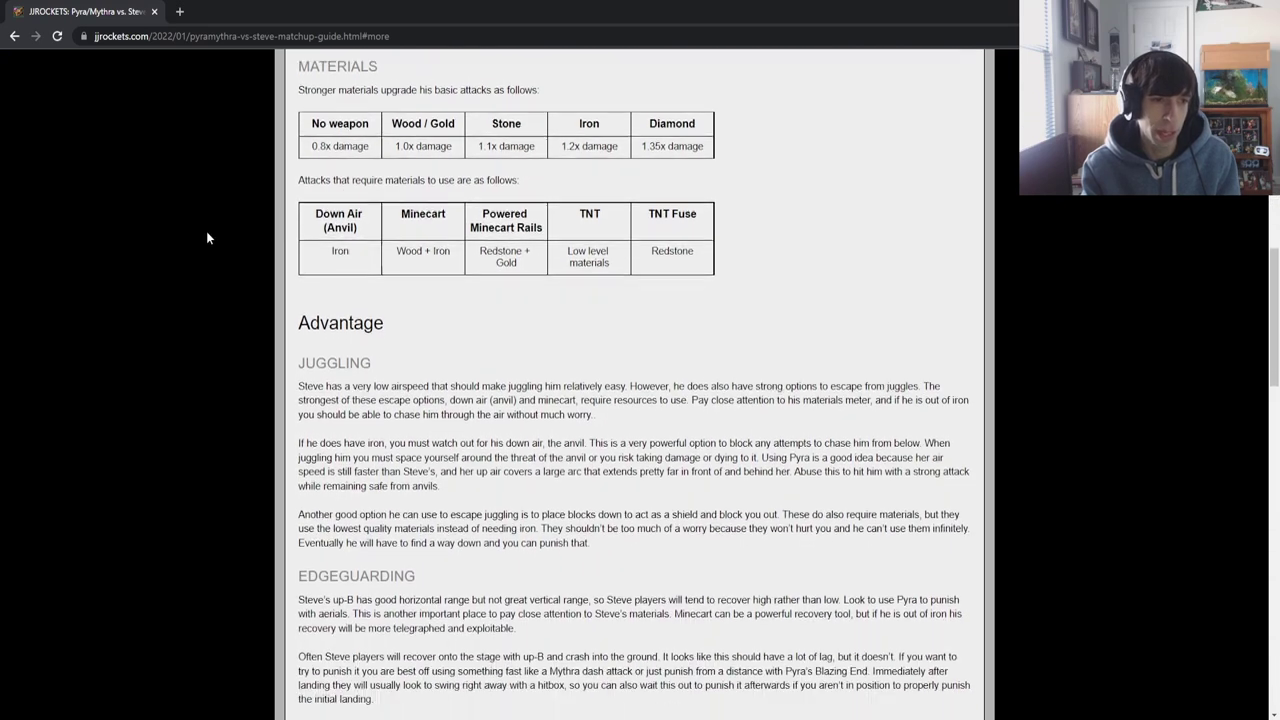
scroll(325, 197, "up", 1)
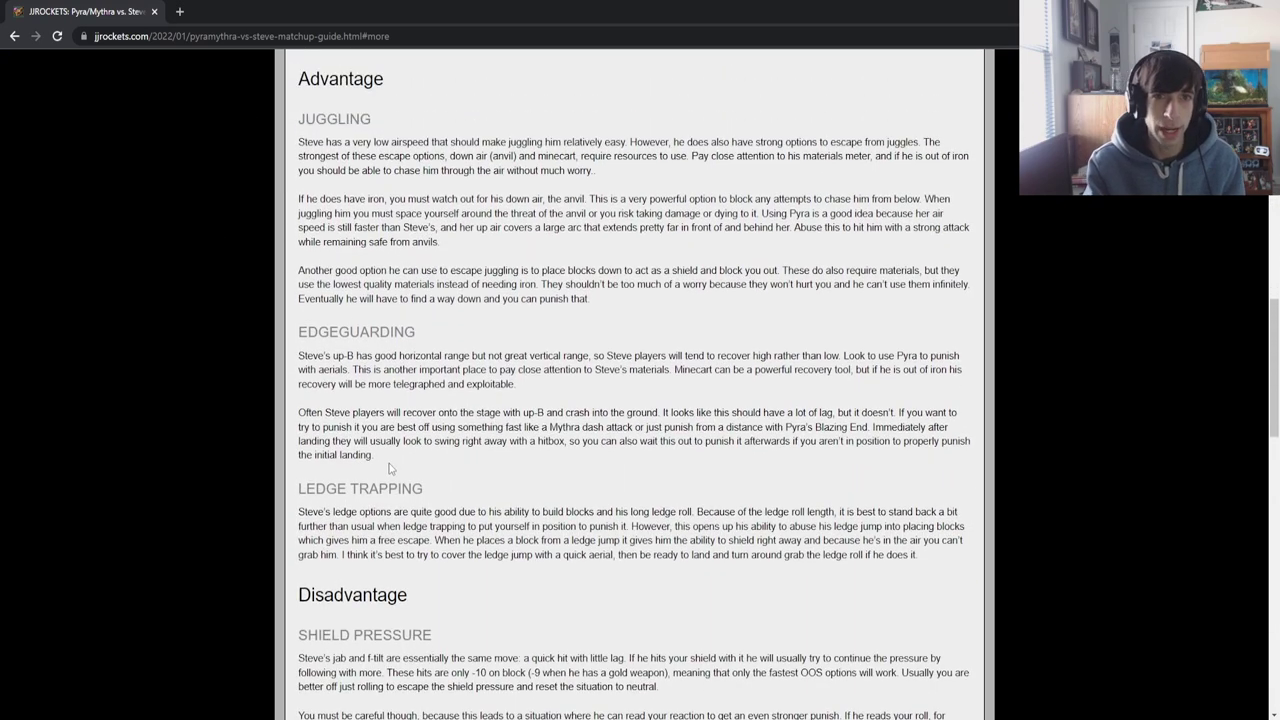
scroll(390, 468, "down", 4)
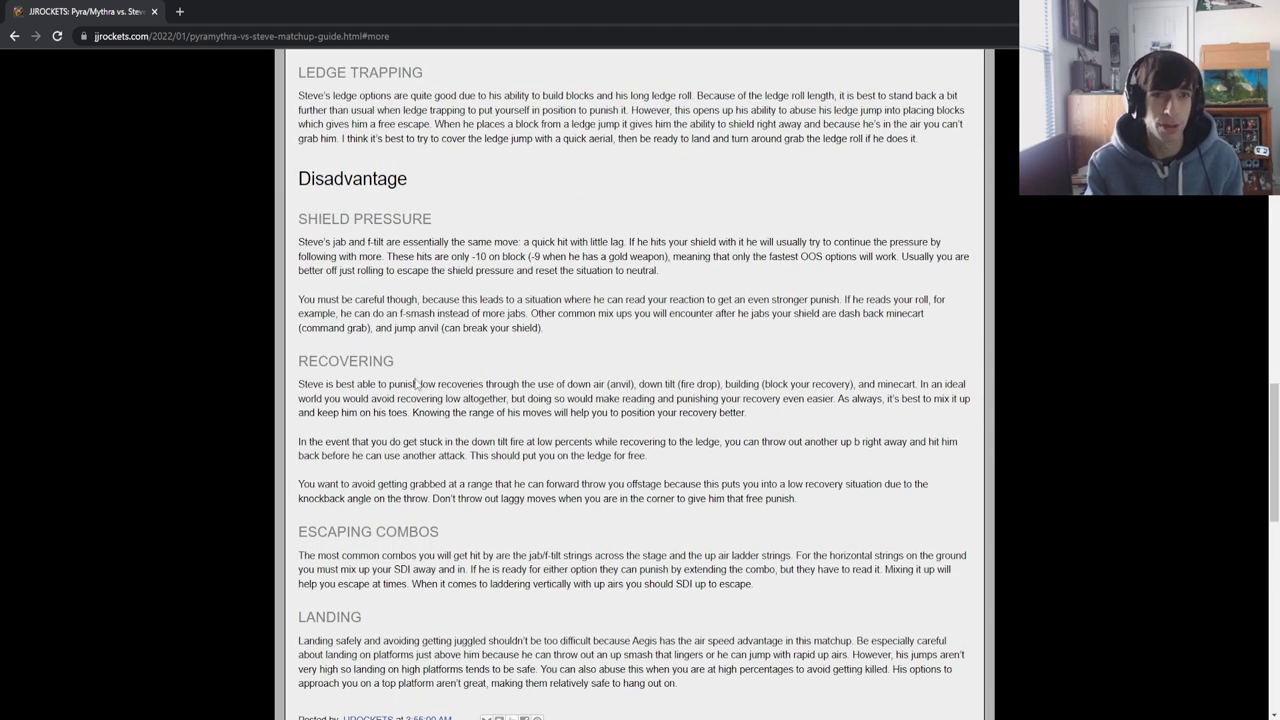
scroll(424, 303, "down", 2)
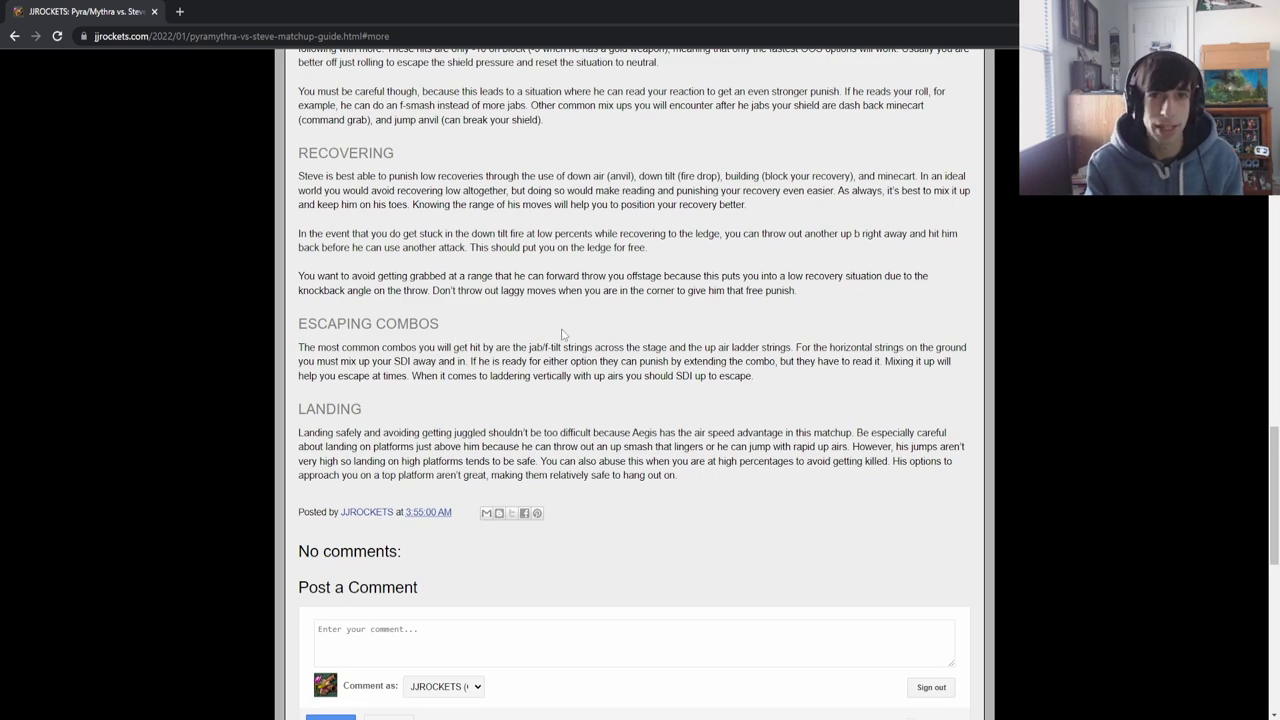
scroll(562, 334, "up", 11)
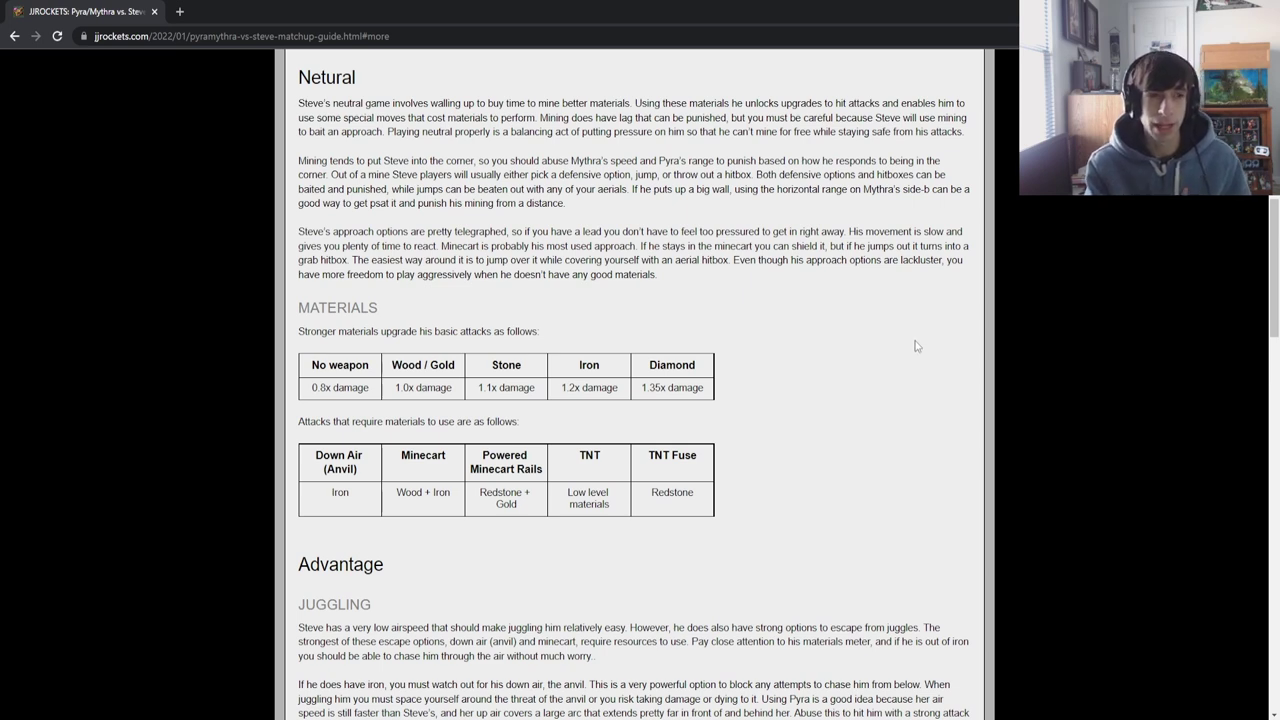
scroll(916, 346, "up", 3)
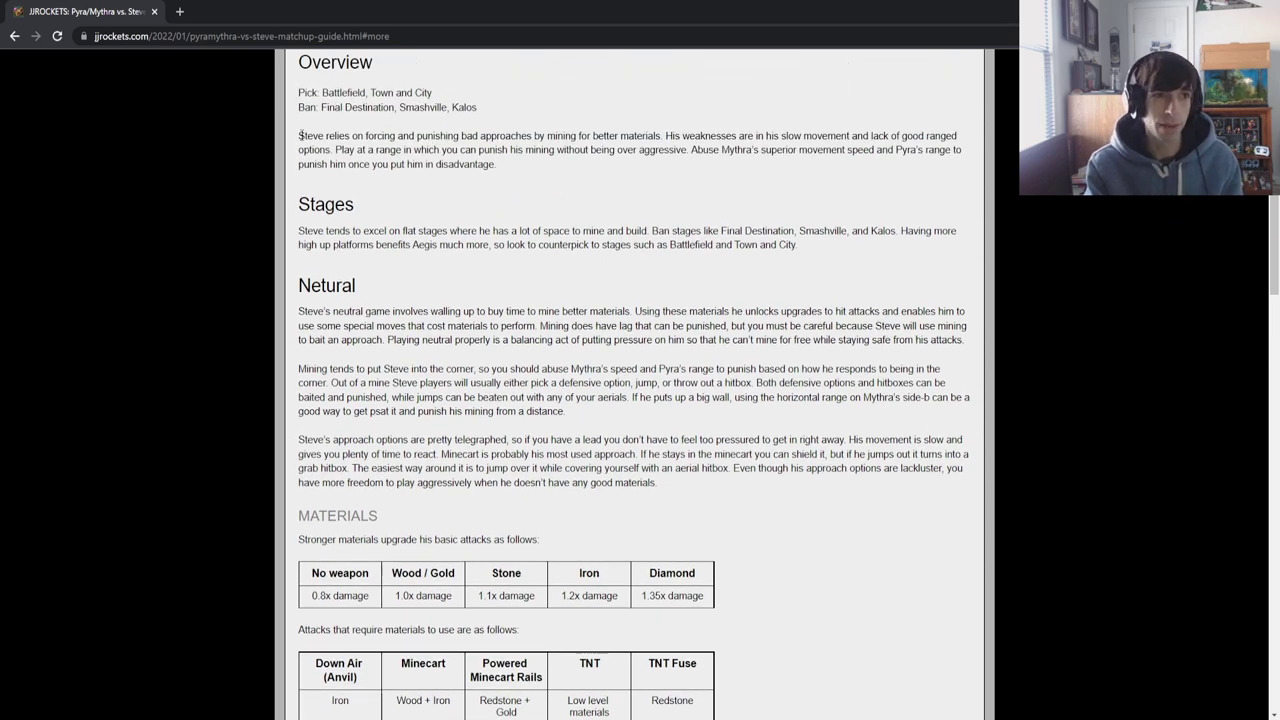
left_click_drag(300, 135, 512, 164)
left_click(616, 180)
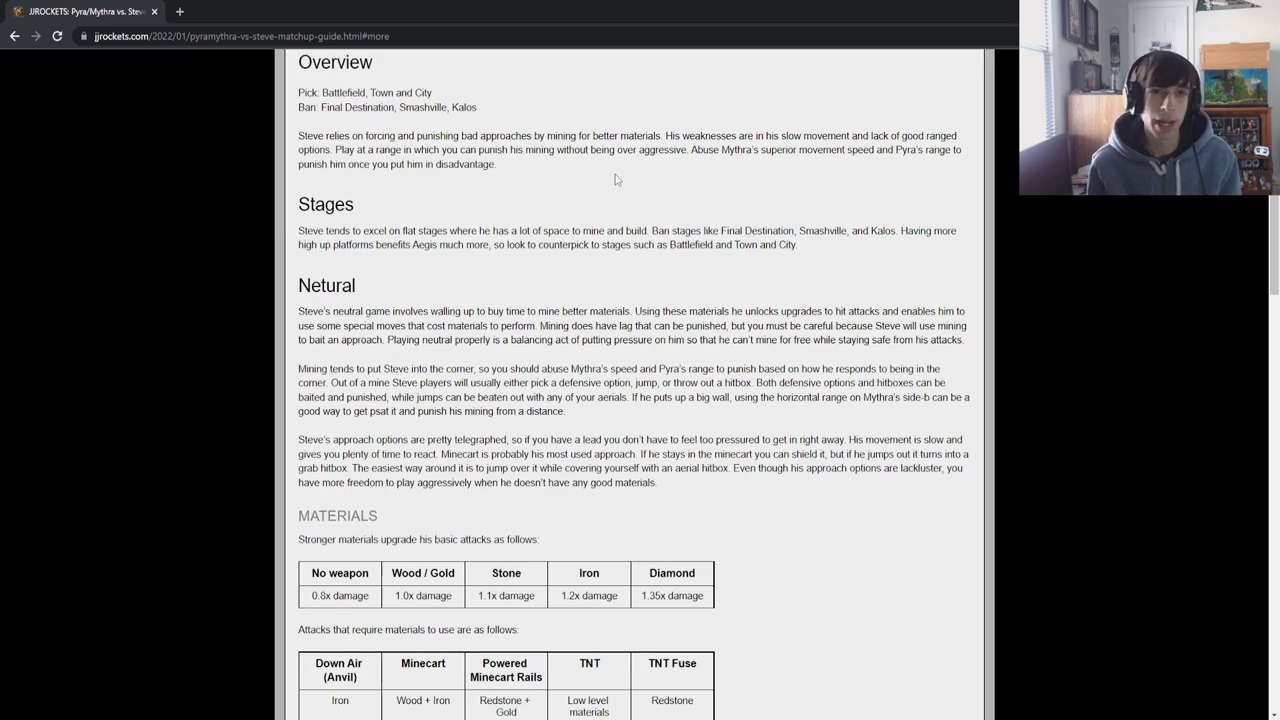
scroll(616, 180, "down", 15)
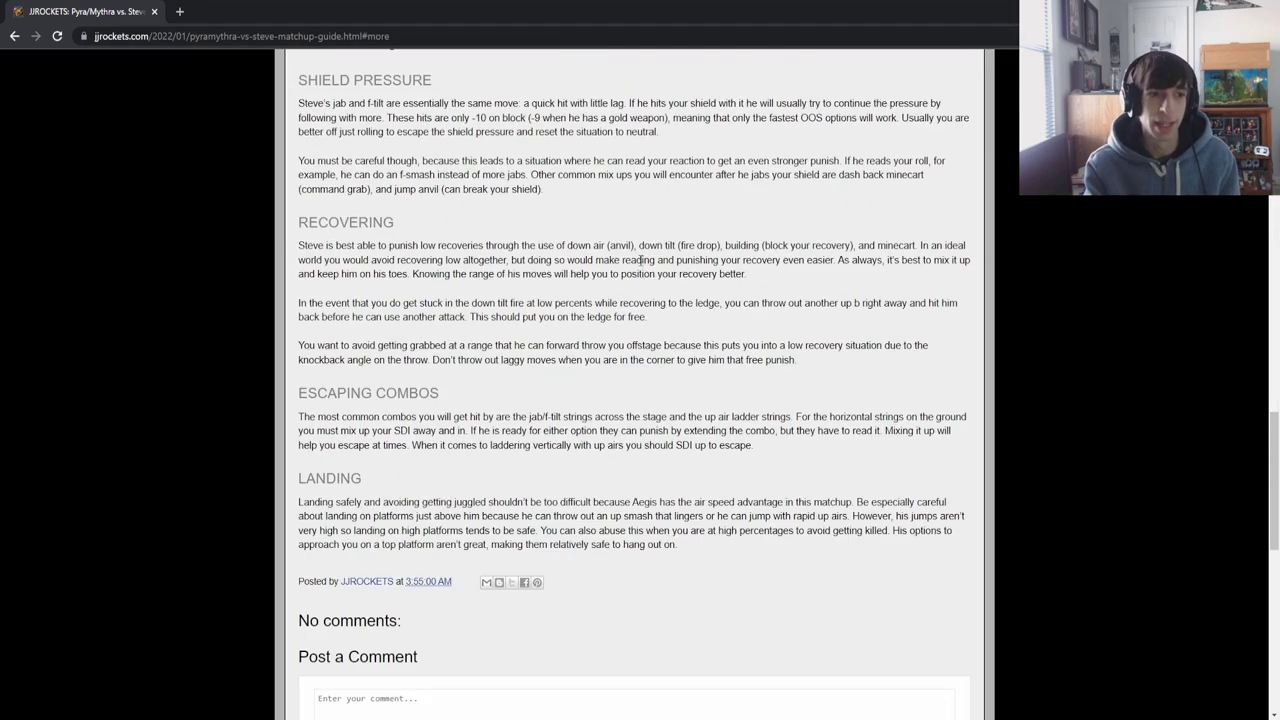
scroll(641, 273, "up", 15)
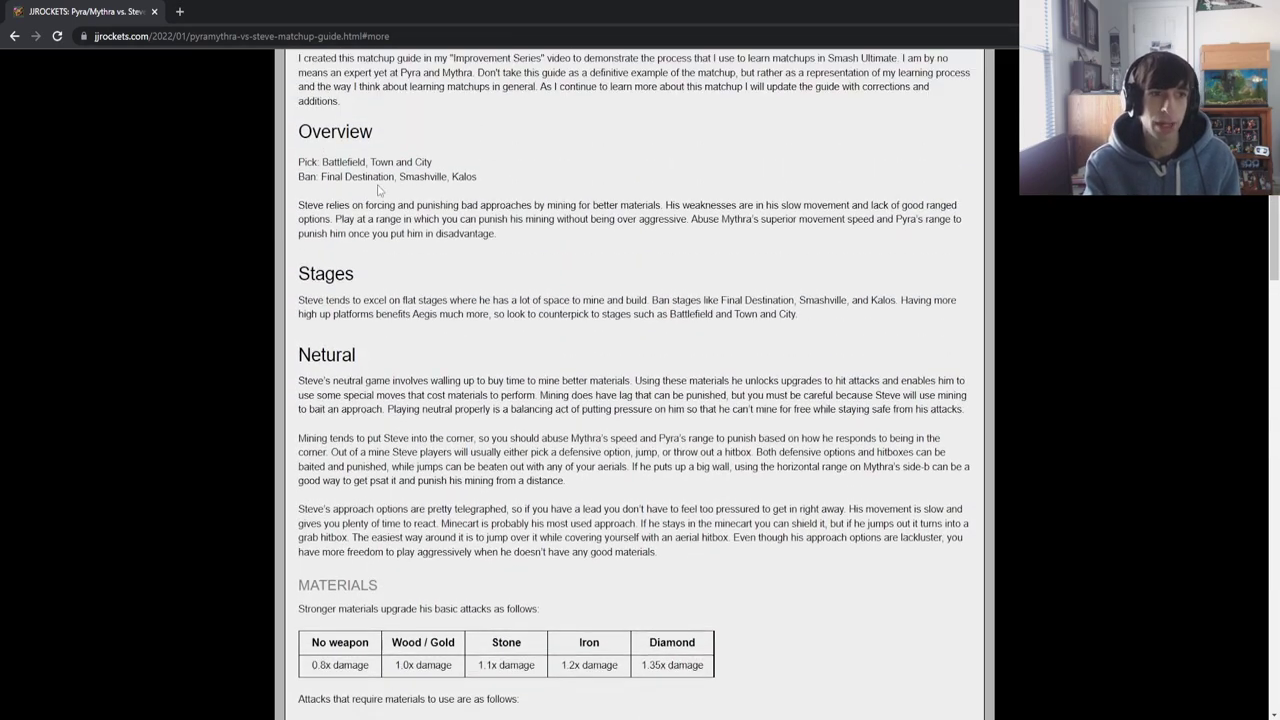
scroll(376, 190, "down", 1)
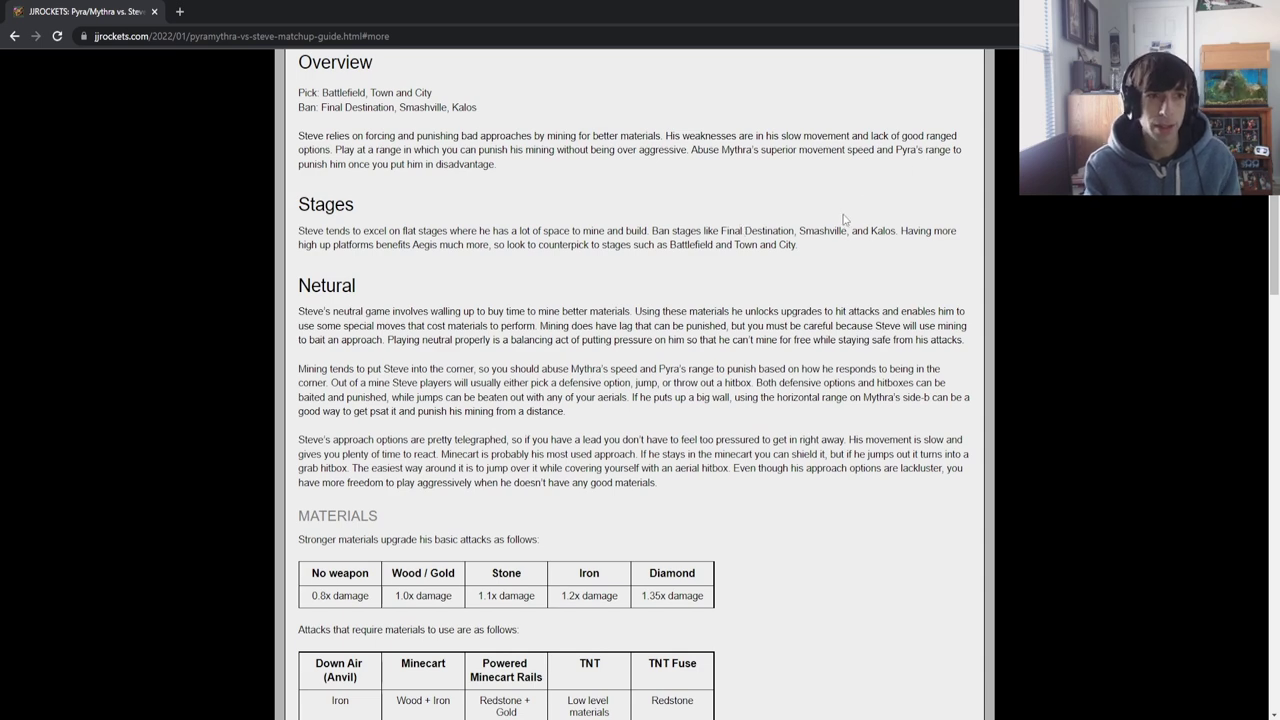
scroll(845, 220, "up", 1)
scroll(865, 222, "down", 1)
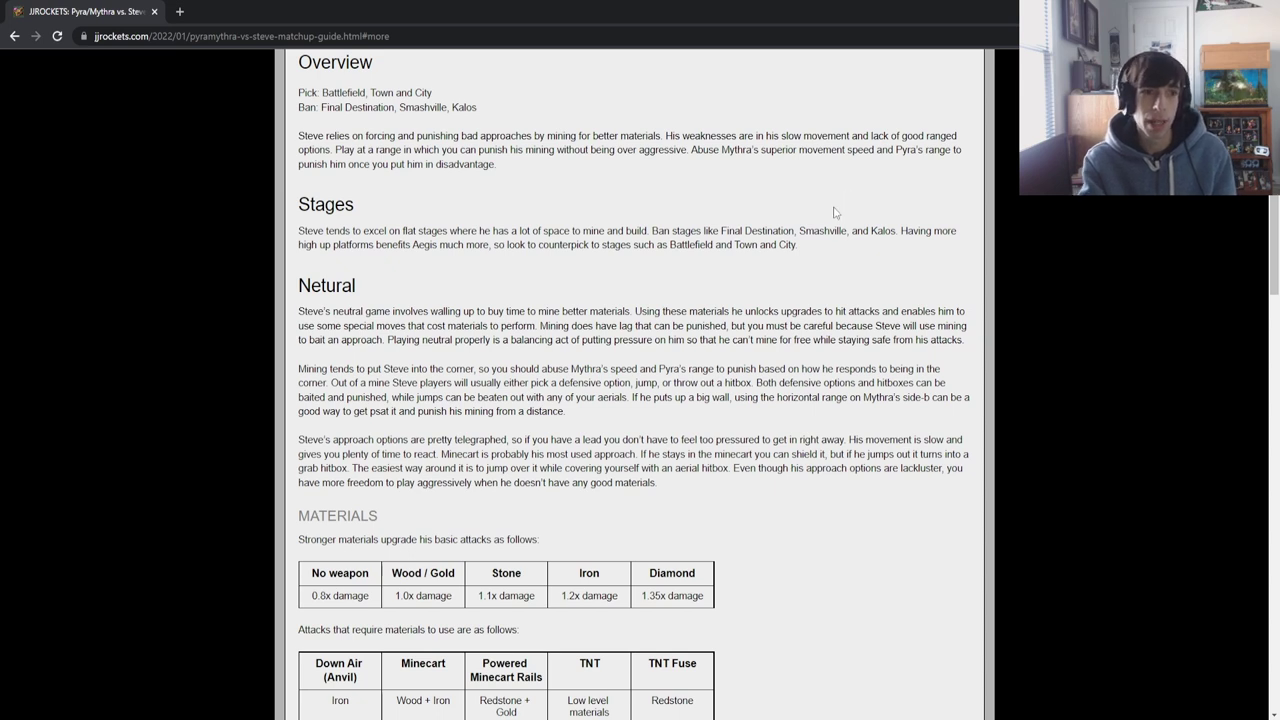
left_click_drag(347, 327, 785, 469)
left_click(855, 485)
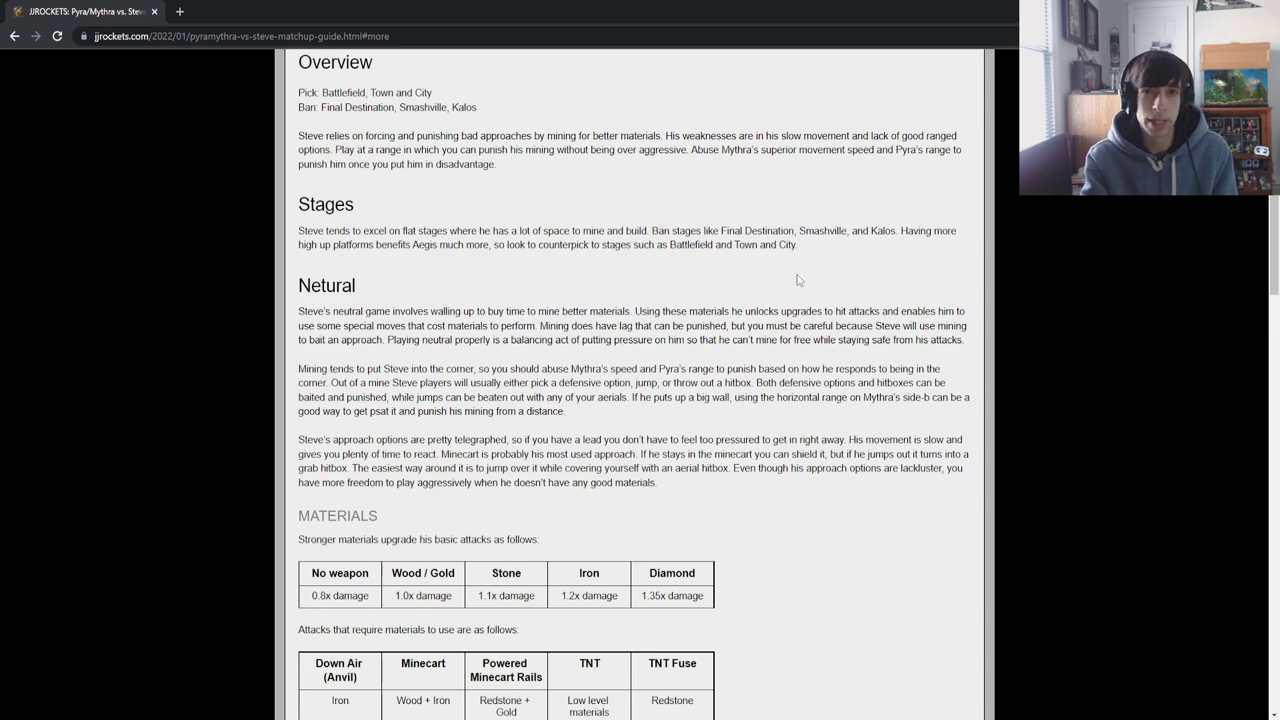
scroll(769, 285, "down", 3)
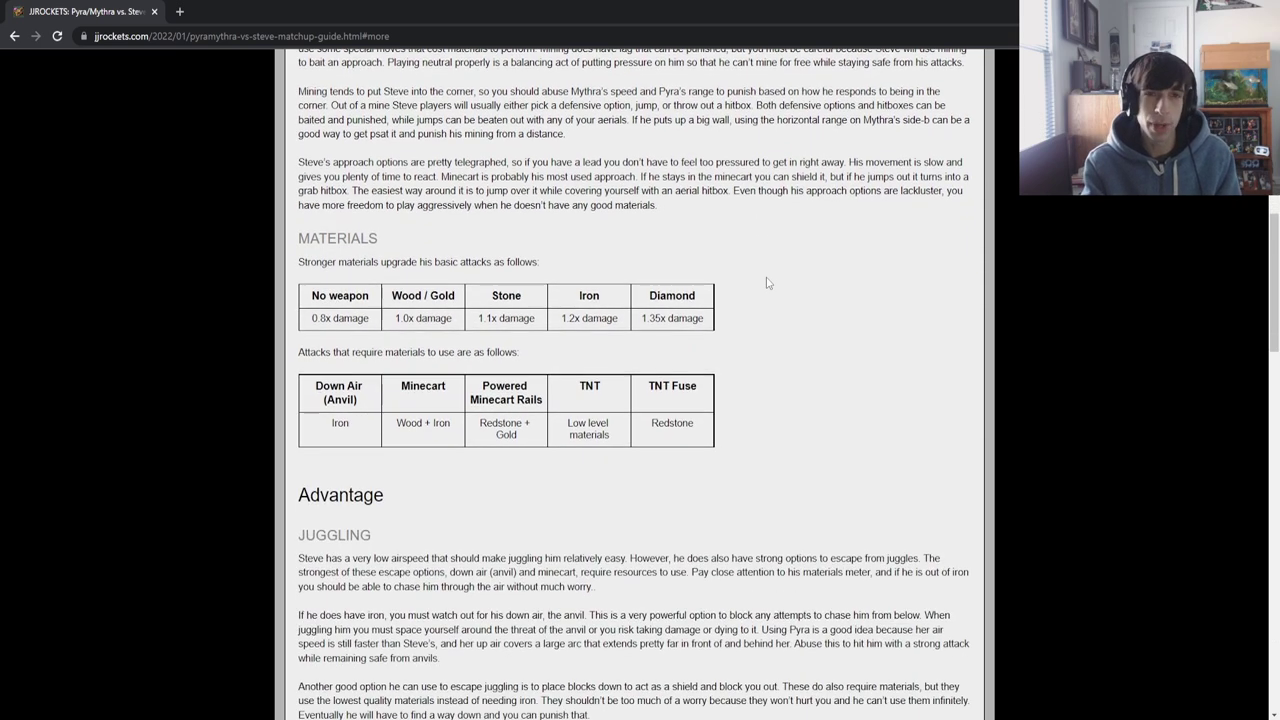
scroll(767, 283, "down", 5)
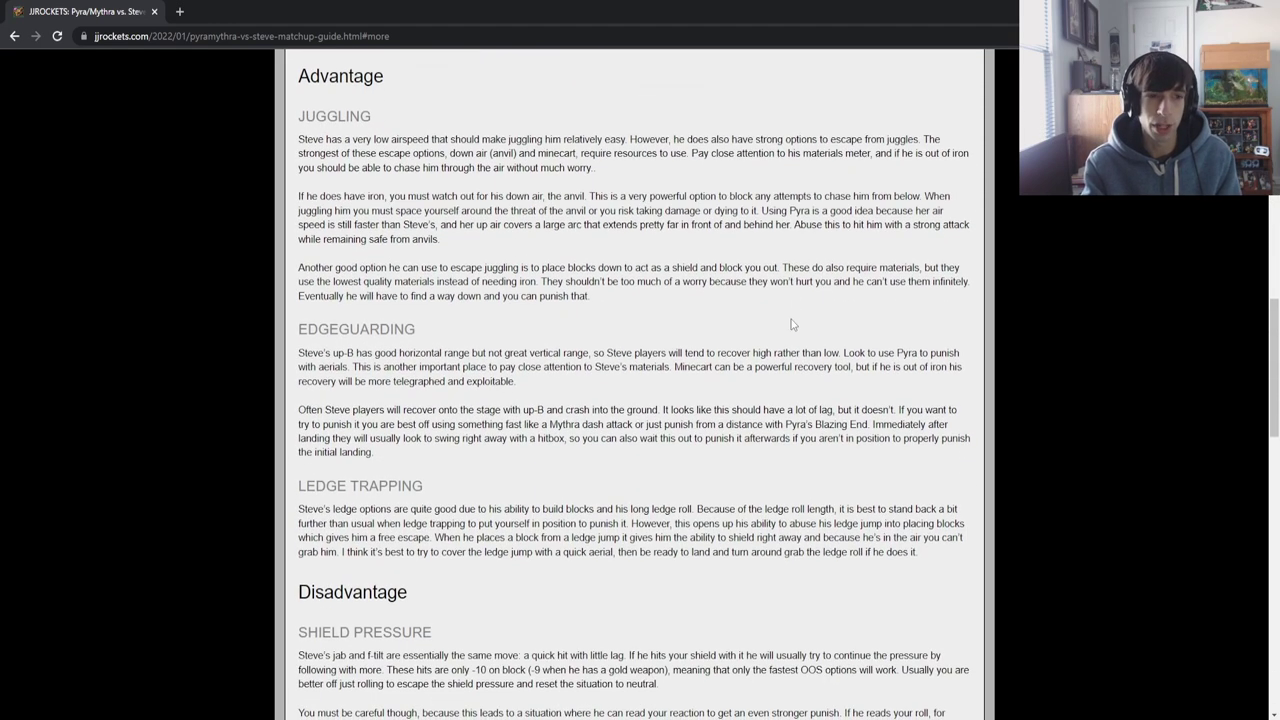
scroll(792, 322, "down", 4)
scroll(800, 318, "up", 3)
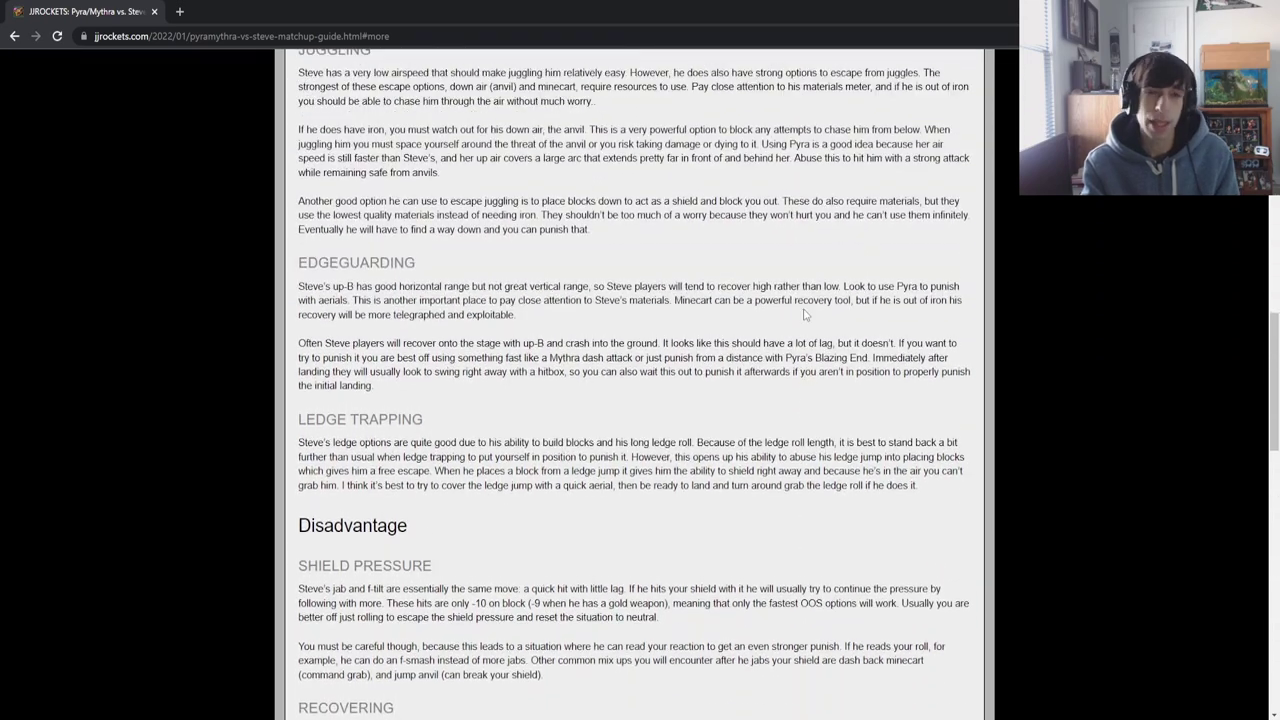
scroll(805, 315, "up", 4)
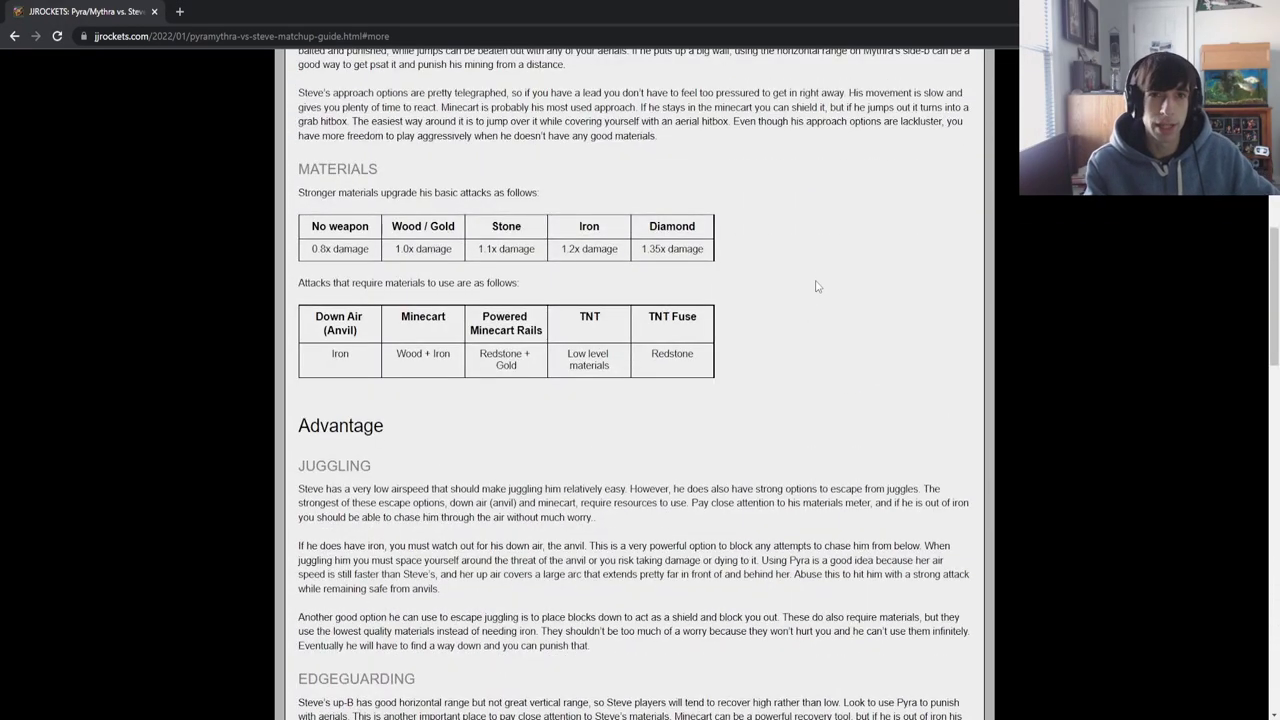
scroll(815, 286, "up", 2)
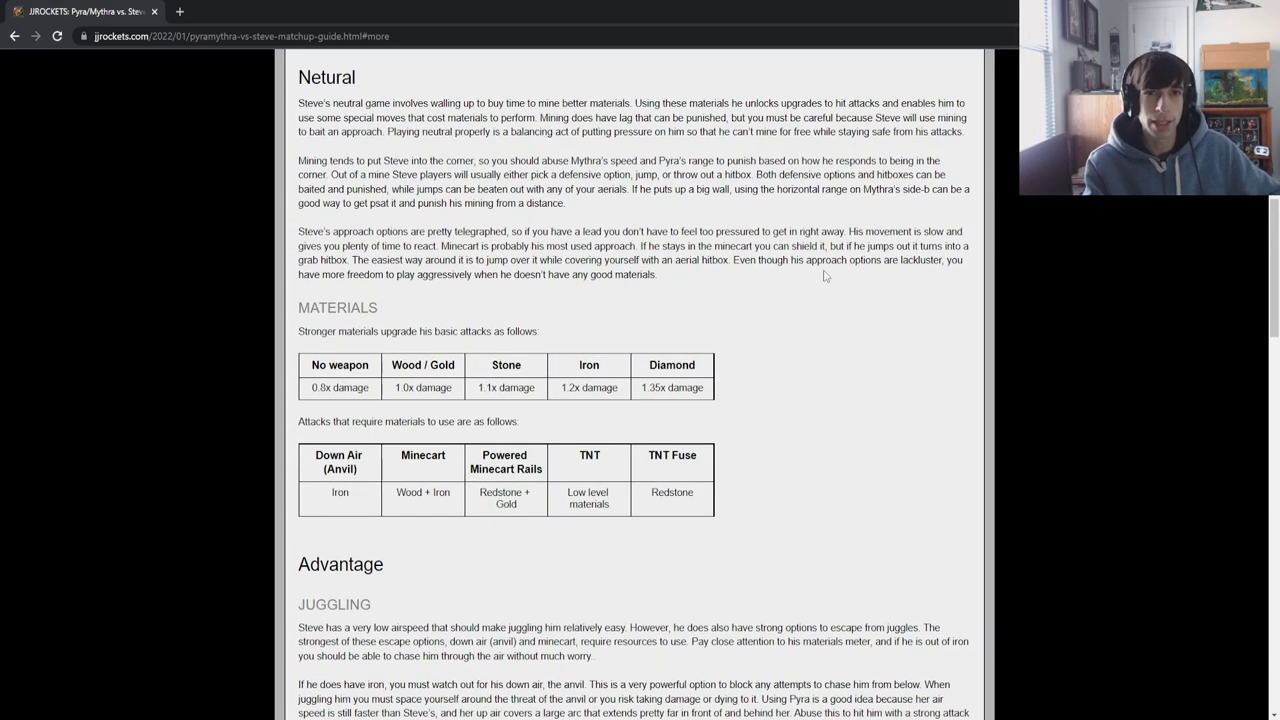
scroll(824, 276, "up", 1)
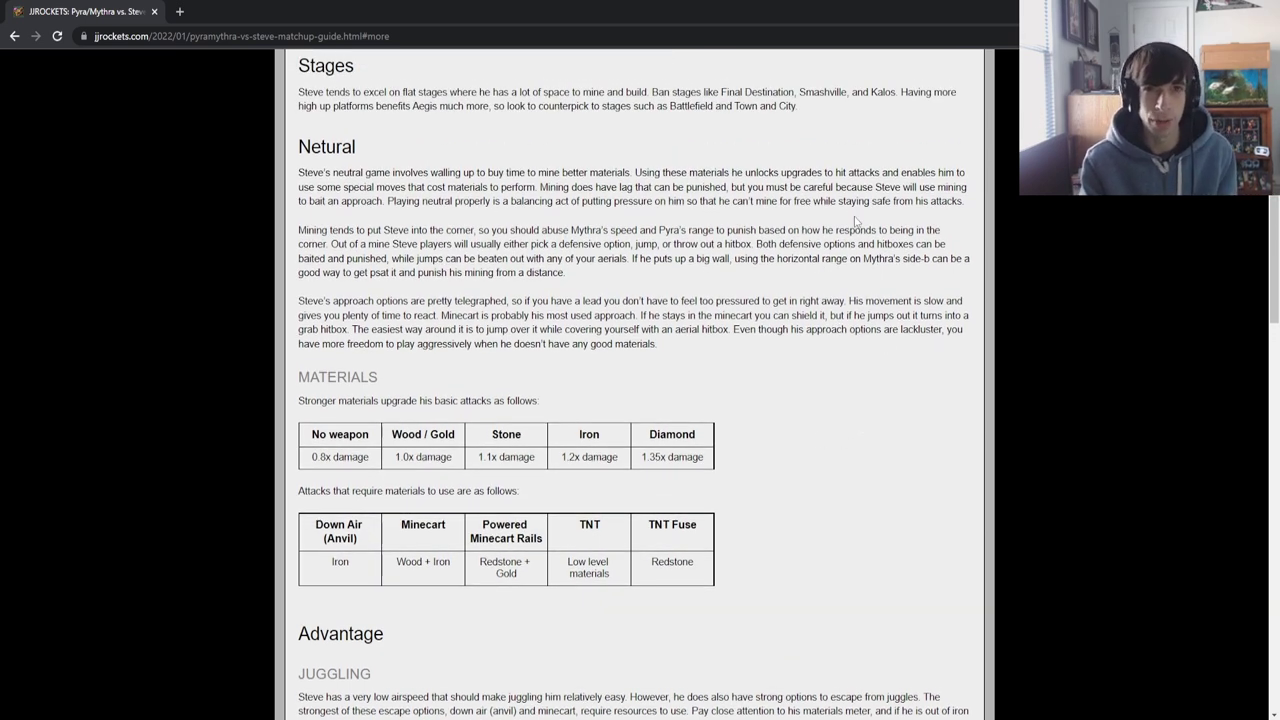
scroll(828, 257, "down", 5)
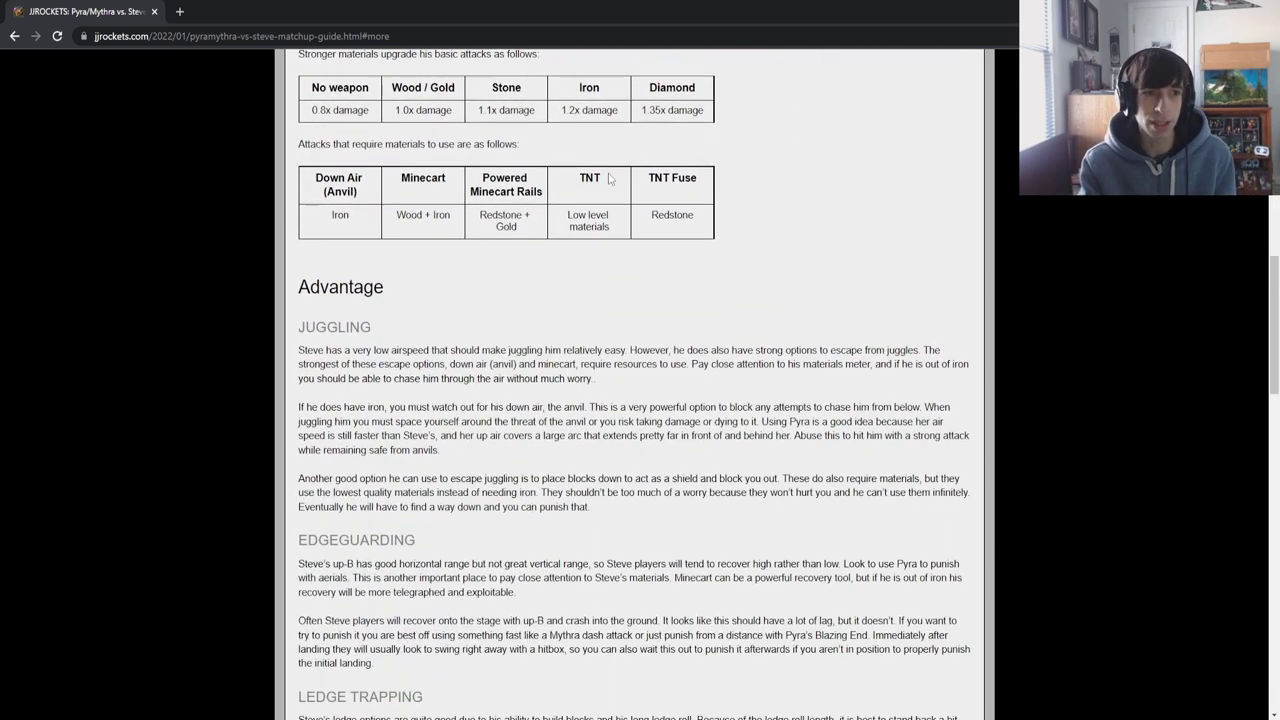
scroll(610, 178, "down", 6)
scroll(612, 394, "down", 2)
scroll(612, 394, "down", 2)
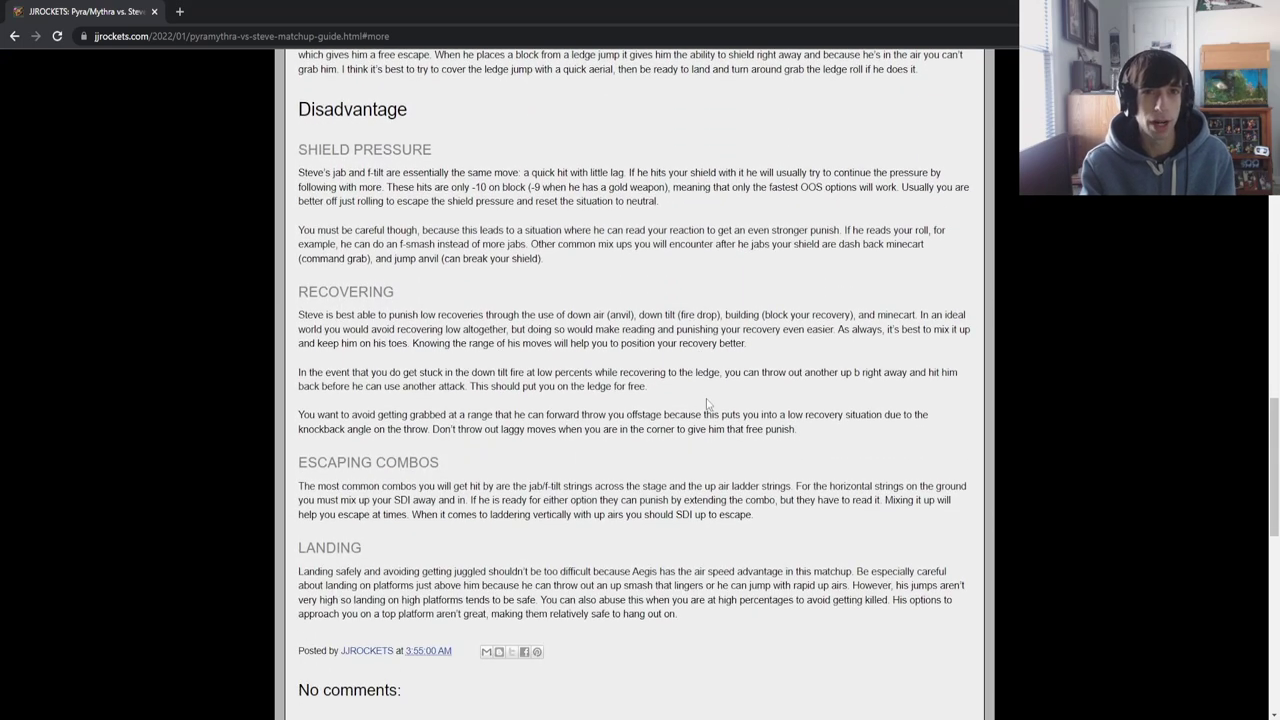